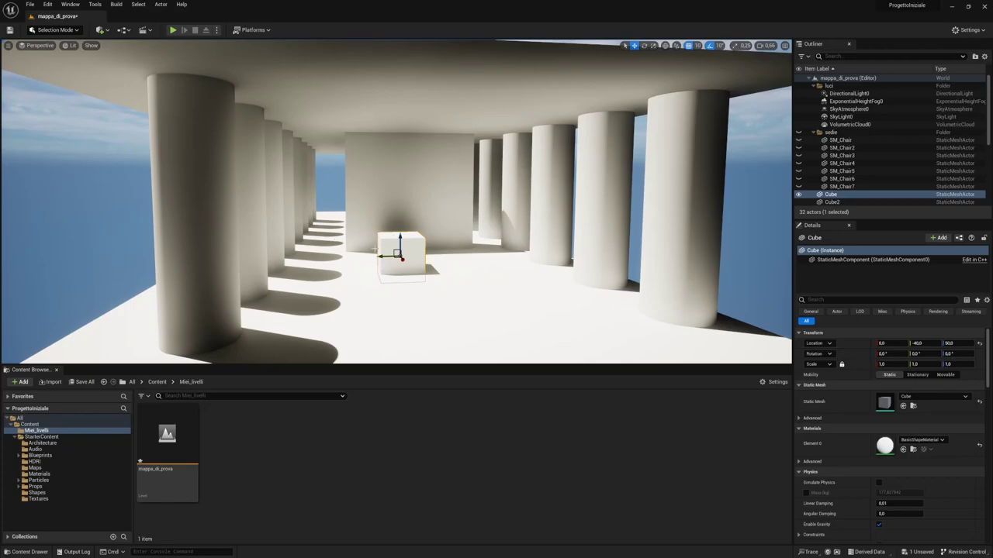
Step: Fly up to the cube and slide it along Y to location 0, -40, 50
right_click_drag(374, 250, 374, 250)
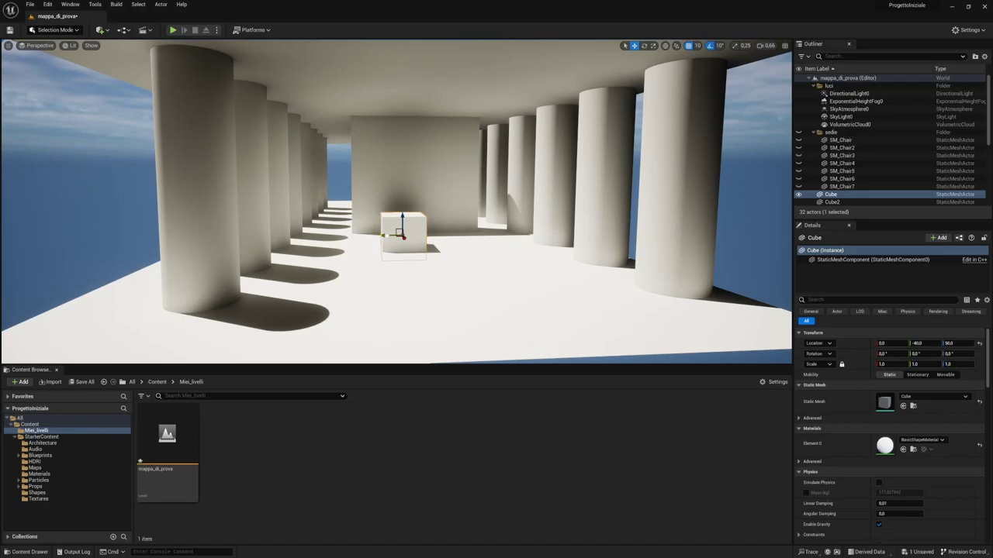
left_click_drag(384, 235, 401, 235)
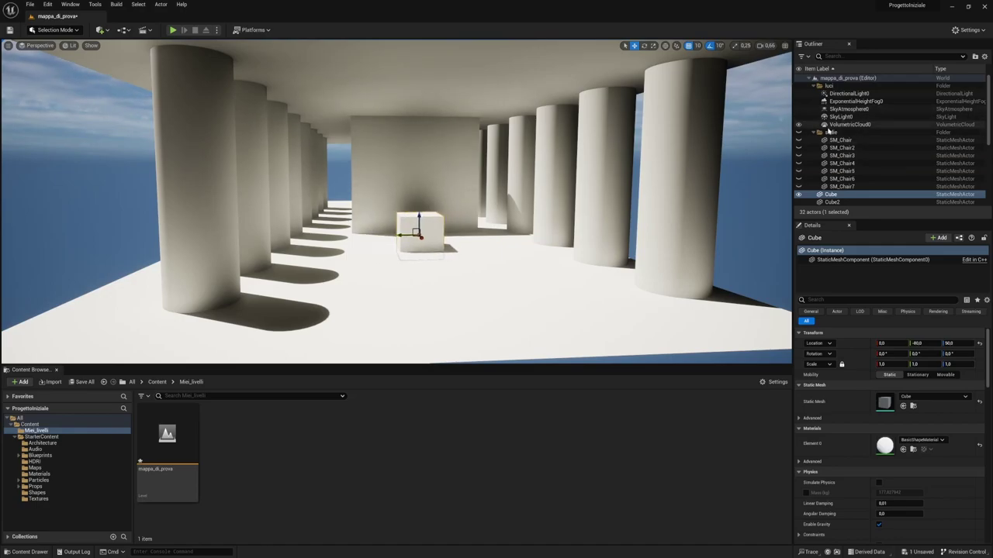
Step: Rotate DirectionalLight0 to about 34.9°, -1.3°, -280.7° for low orange sunset light
left_click(848, 93)
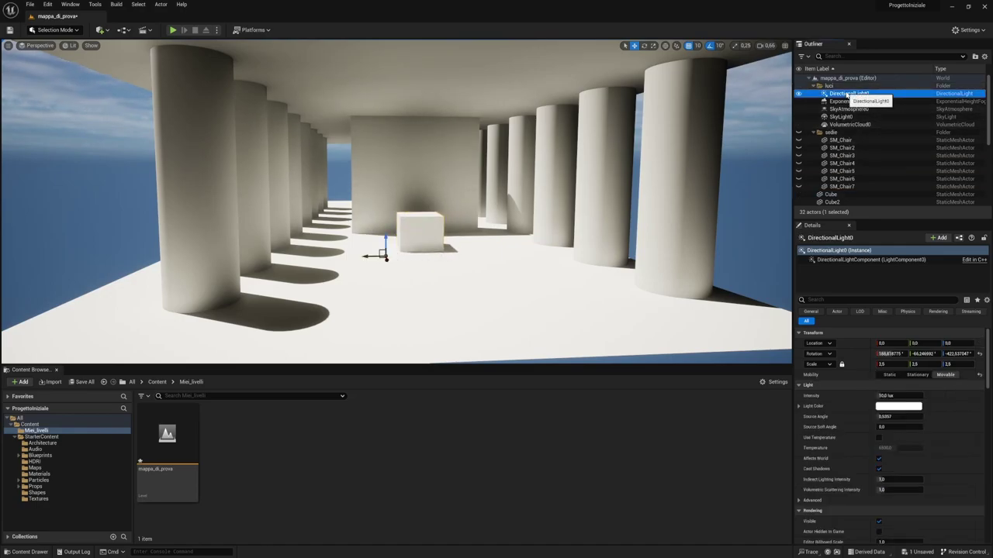
key("e")
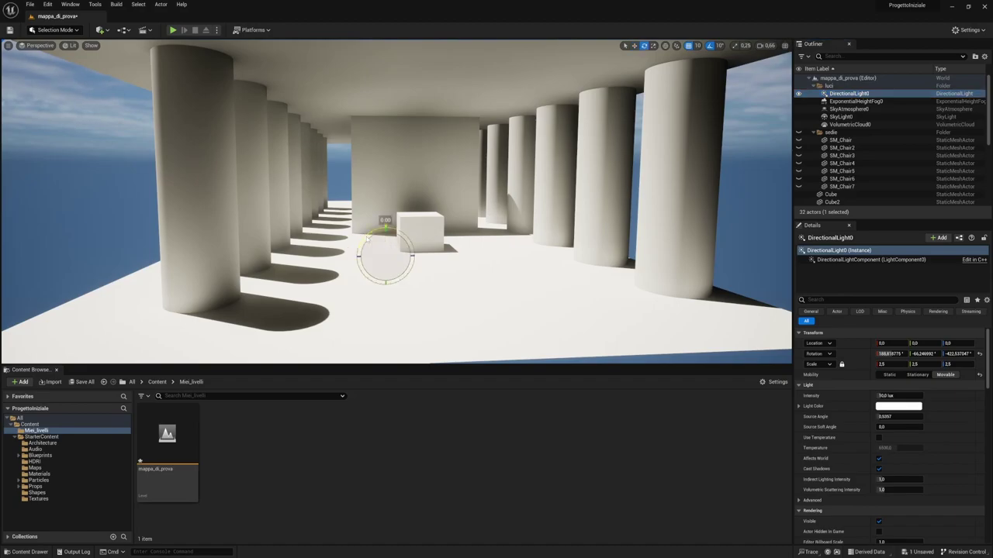
left_click_drag(385, 226, 413, 266)
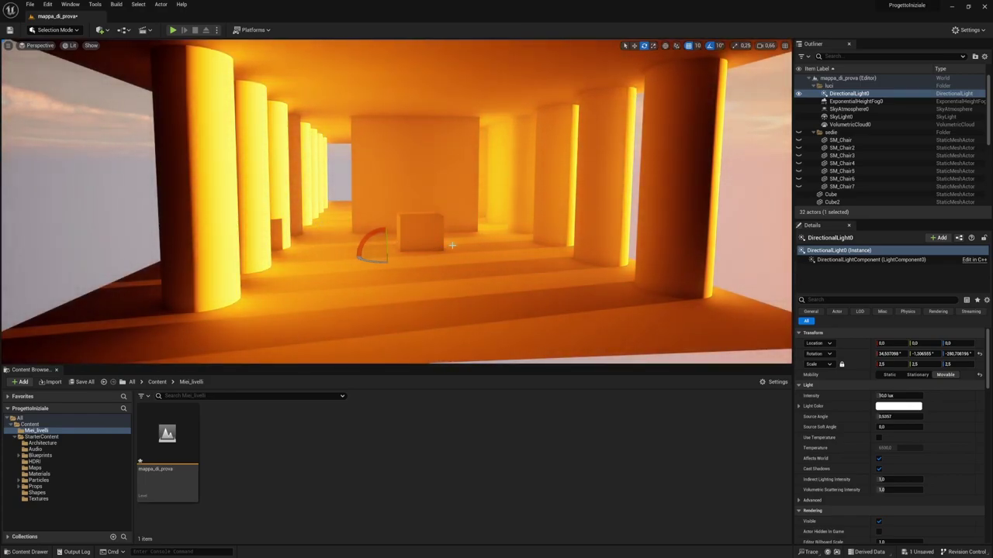
right_click_drag(451, 245, 342, 233)
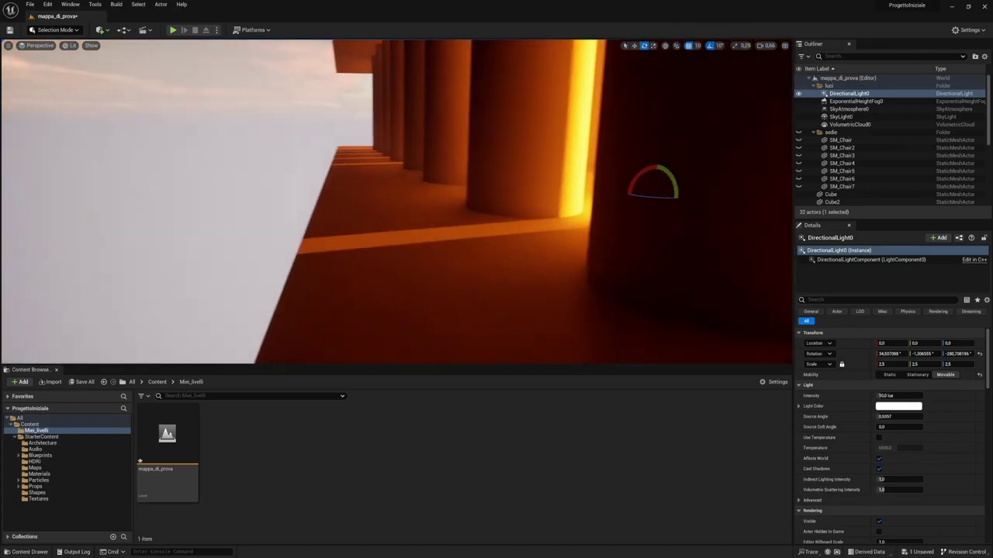
right_click_drag(342, 232, 320, 225)
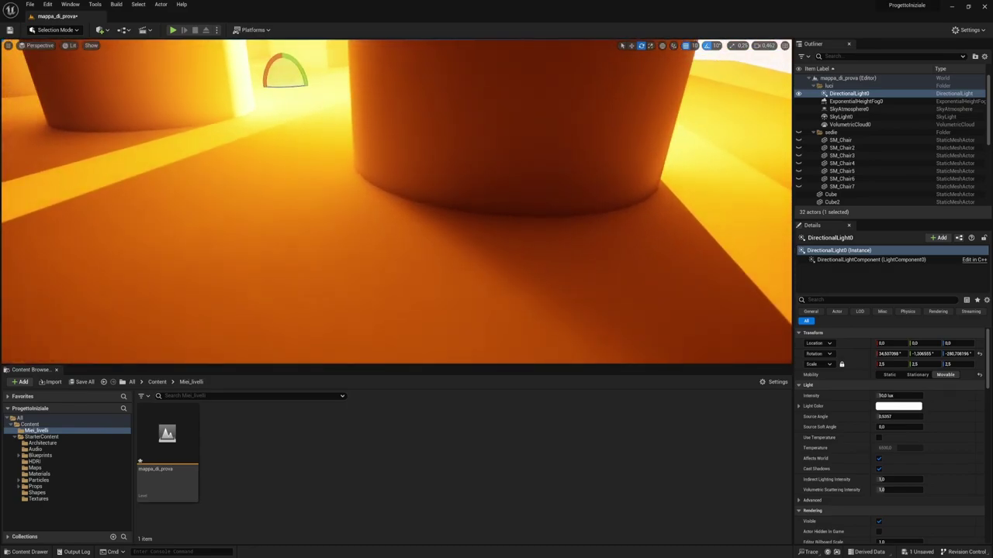
mouse_move(319, 225)
right_mouse_down()
mouse_move(310, 225)
mouse_move(411, 225)
mouse_move(388, 229)
right_mouse_up()
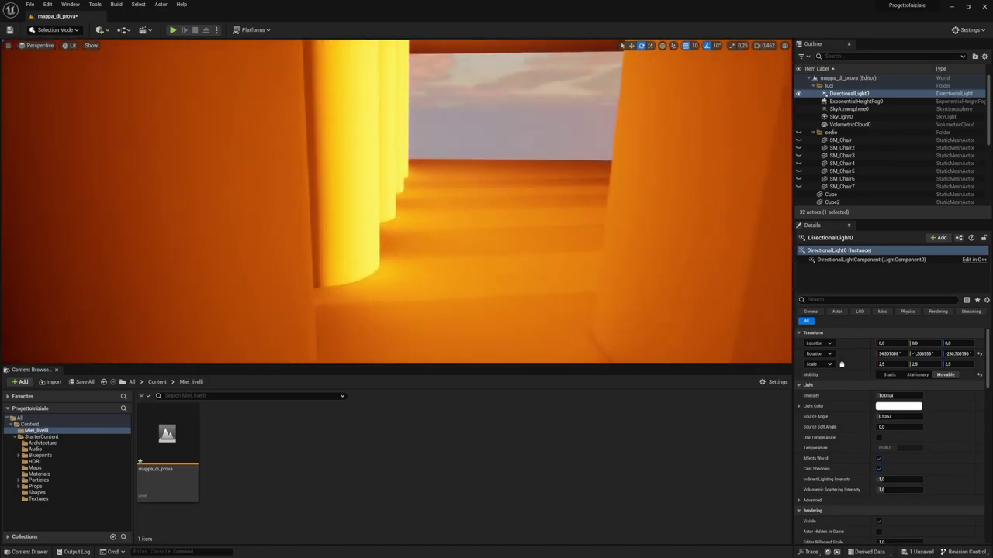
mouse_move(388, 228)
right_mouse_down()
mouse_move(419, 237)
mouse_move(388, 233)
right_mouse_up()
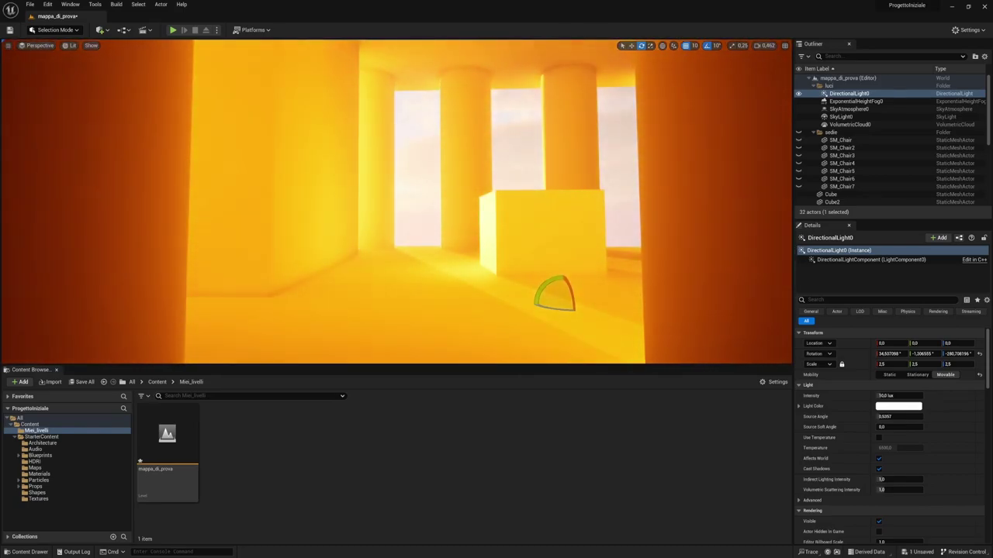
right_click_drag(388, 233, 387, 233)
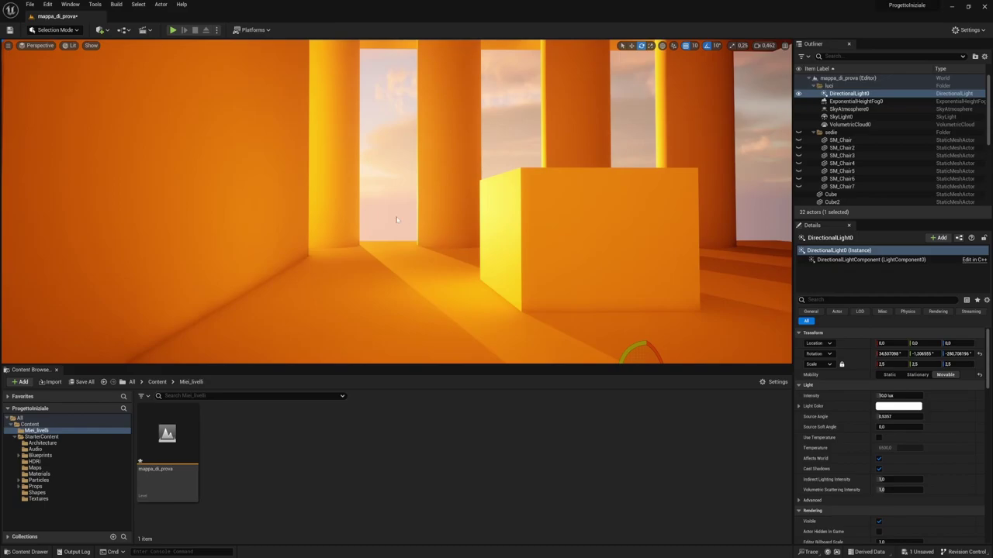
right_click_drag(454, 225, 455, 225)
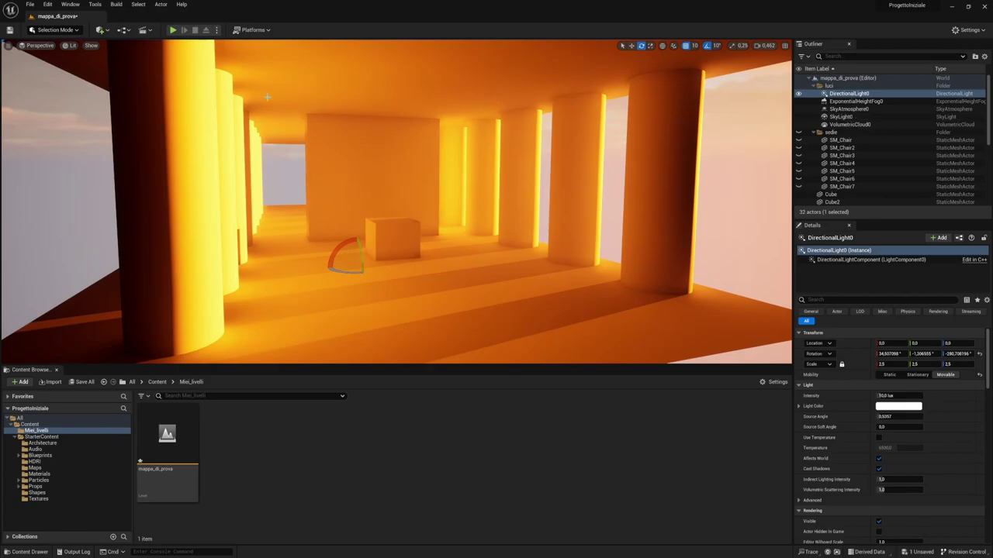
Step: Add a Post Process Volume from Quick Add > Visual Effects, placed at 70, -70, 150
left_click(108, 29)
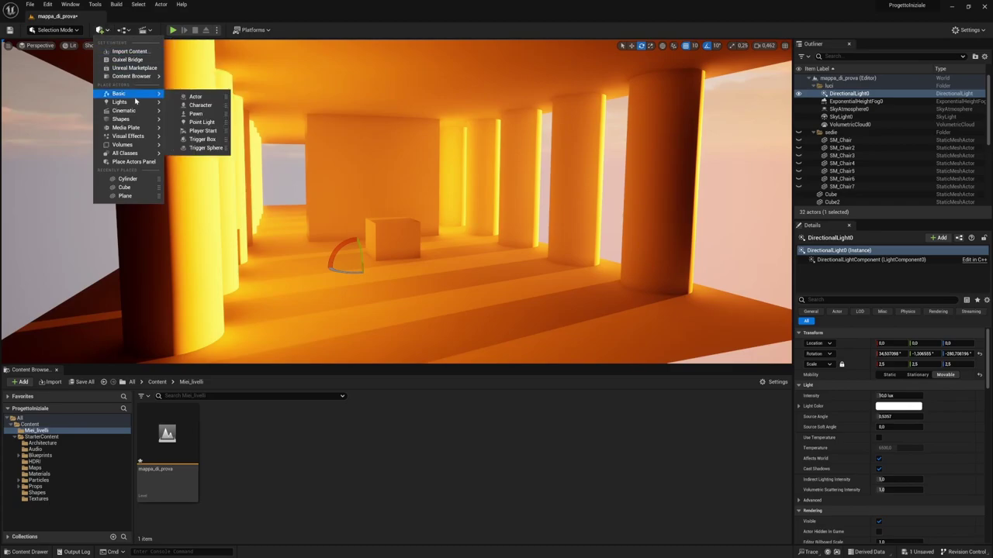
mouse_move(135, 105)
mouse_move(140, 137)
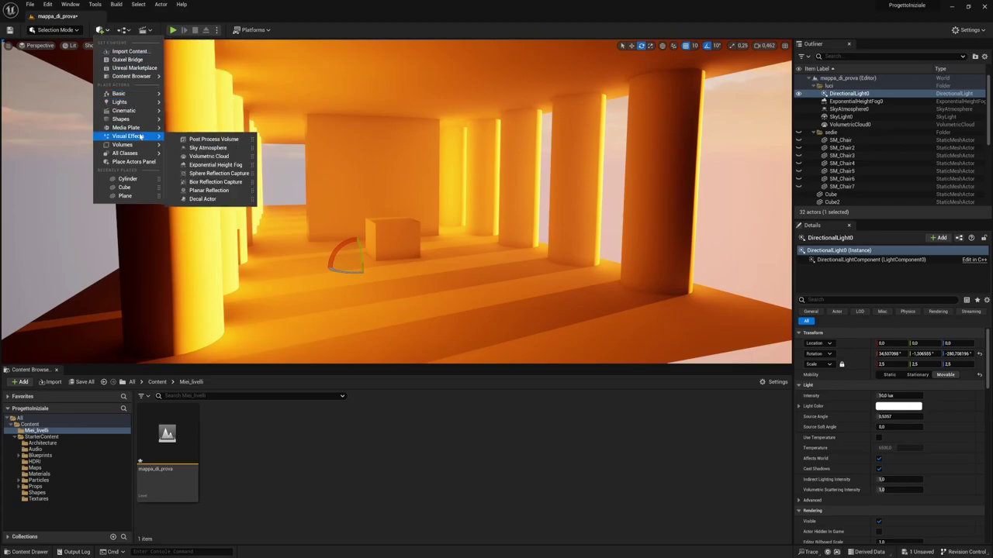
left_click(212, 139)
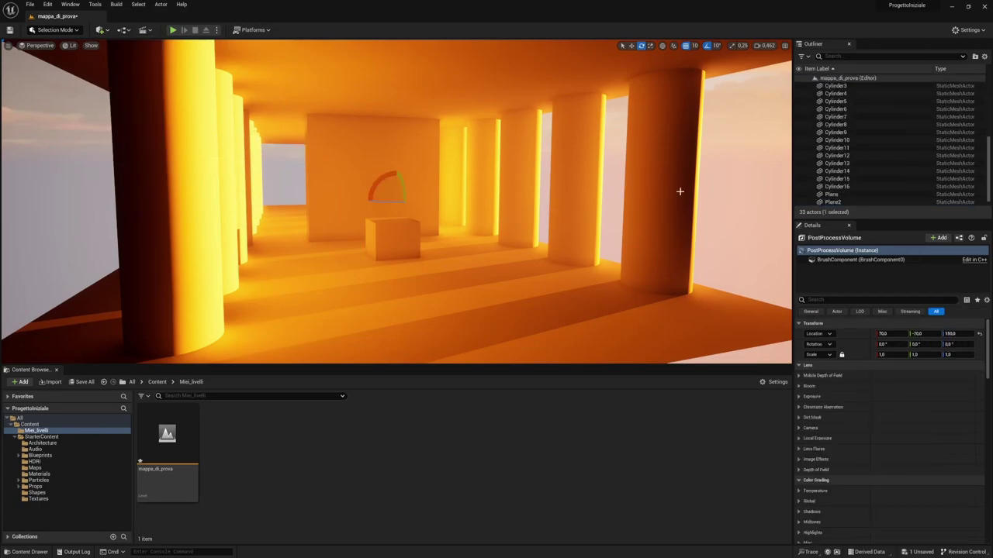
scroll(854, 159, "down", 1)
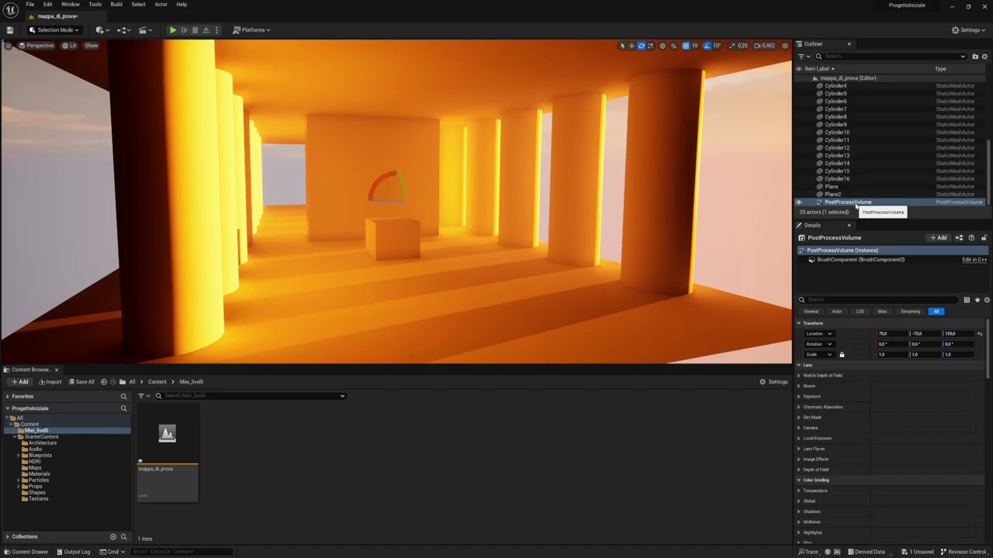
left_click(979, 334)
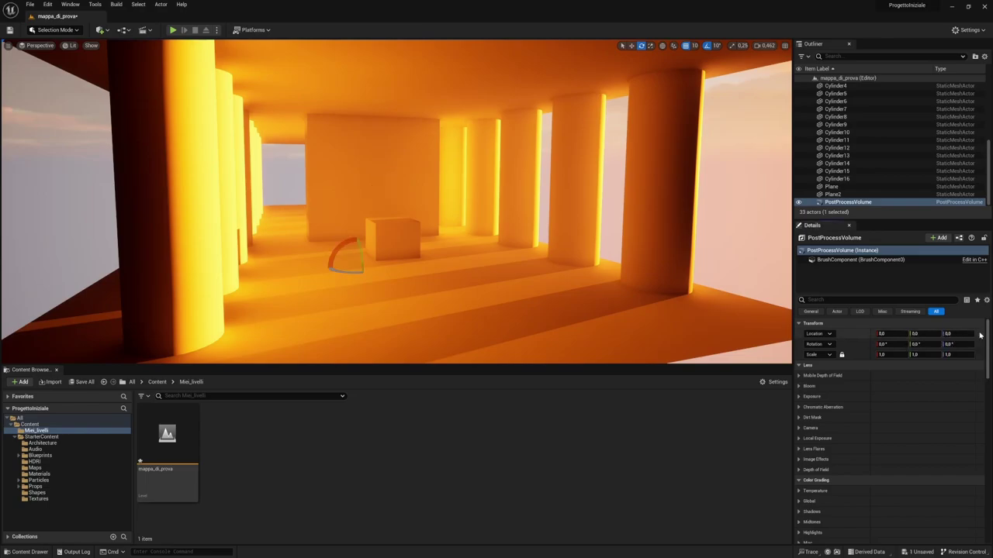
key("w")
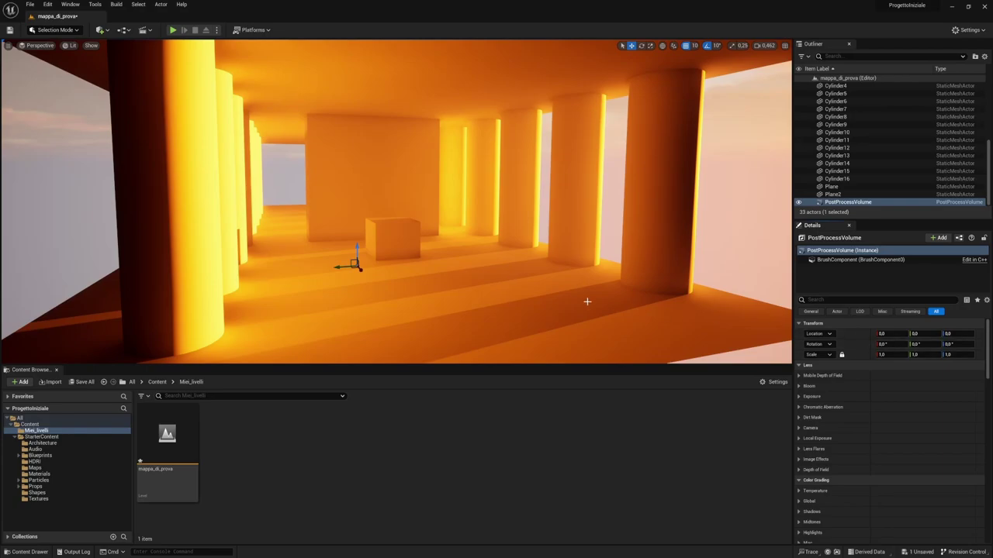
mouse_move(484, 277)
right_mouse_down()
mouse_move(404, 272)
mouse_move(480, 221)
mouse_move(445, 222)
right_mouse_up()
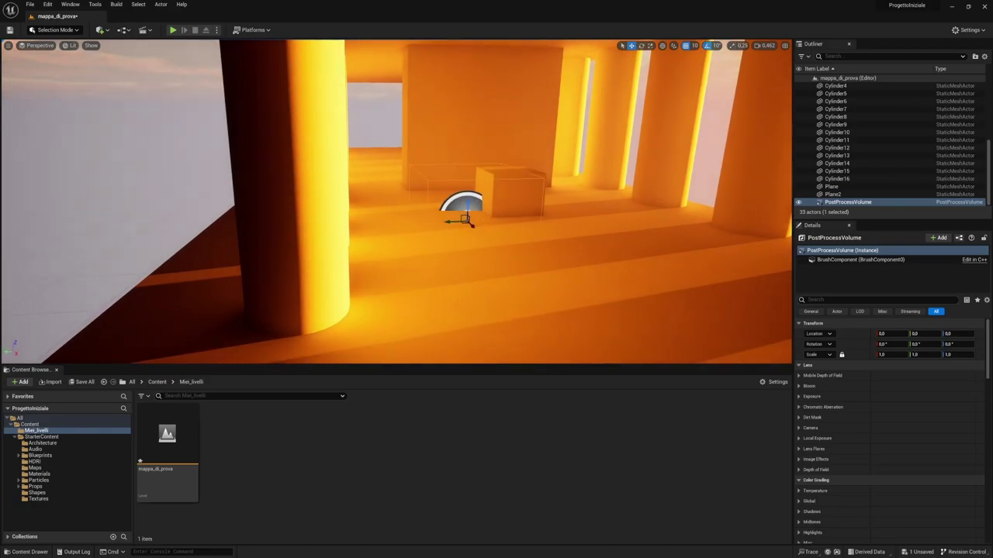
left_click_drag(432, 224, 435, 149)
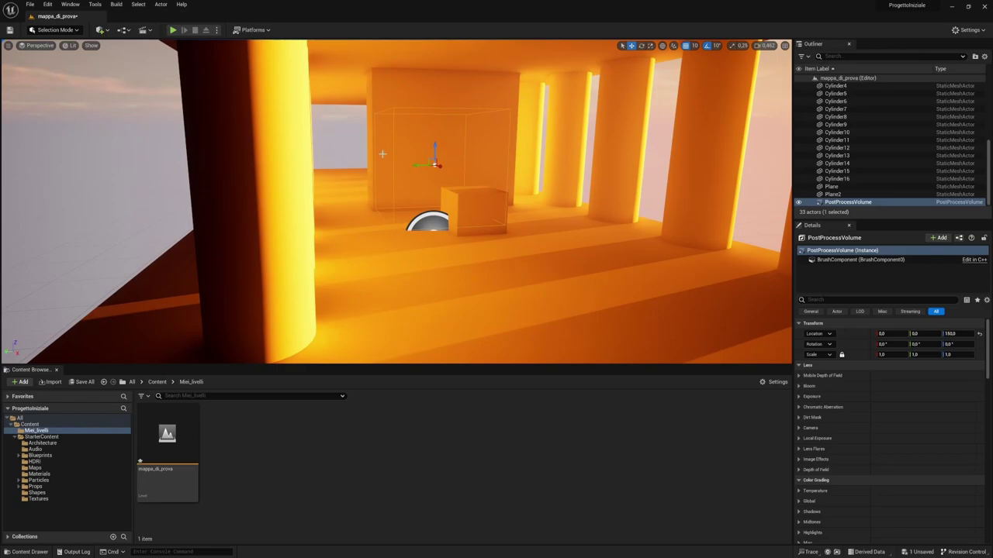
right_click_drag(419, 155, 408, 136)
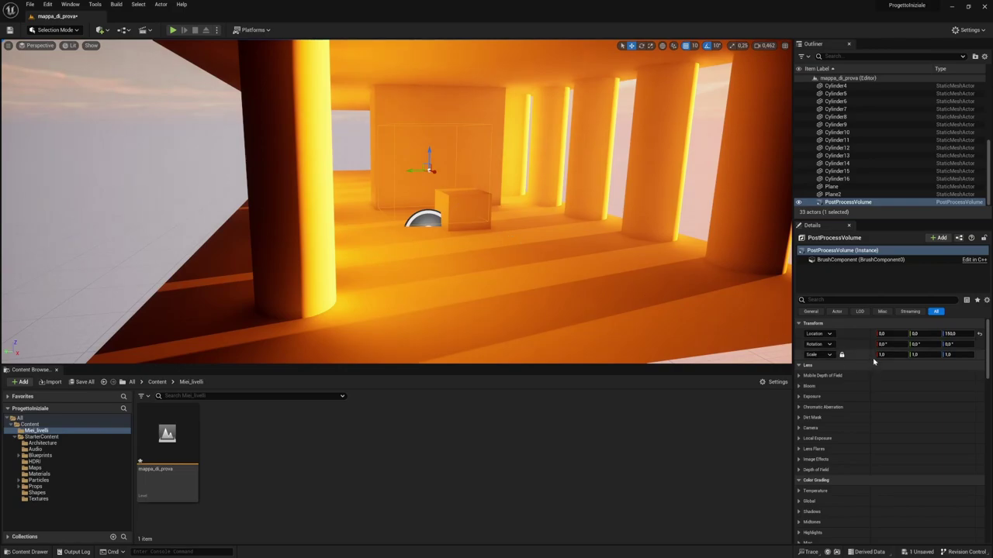
left_click(980, 334)
scroll(923, 466, "down", 3)
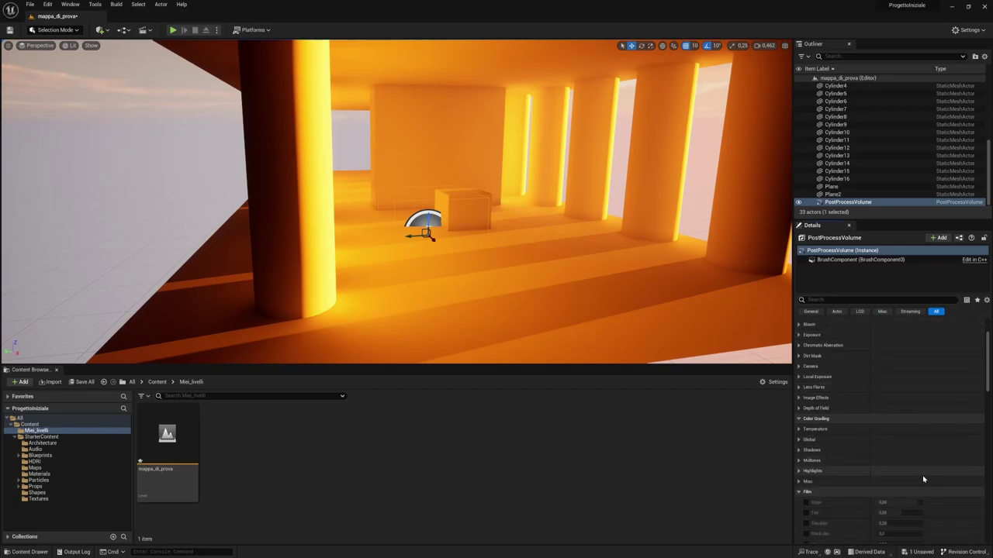
scroll(930, 481, "down", 2)
scroll(879, 502, "up", 4)
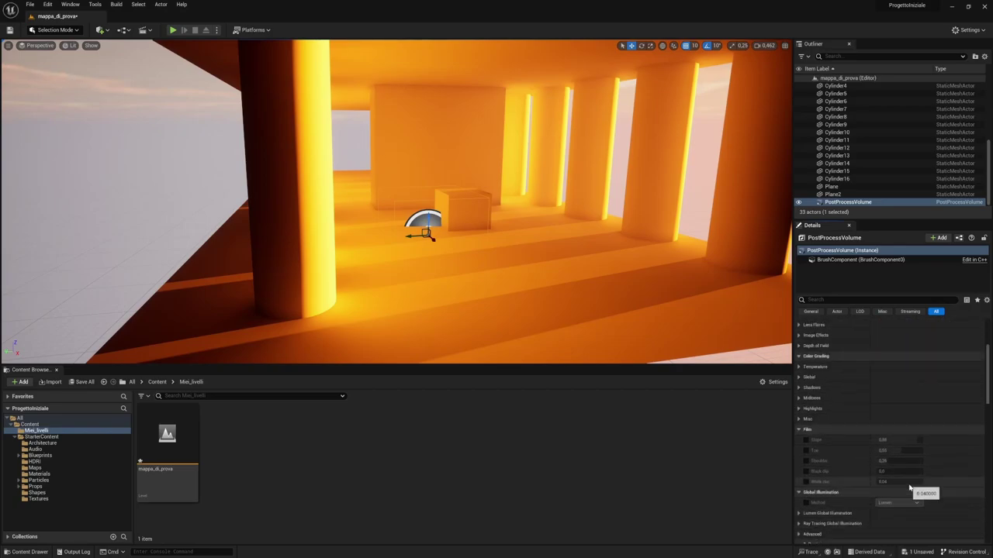
left_click(799, 339)
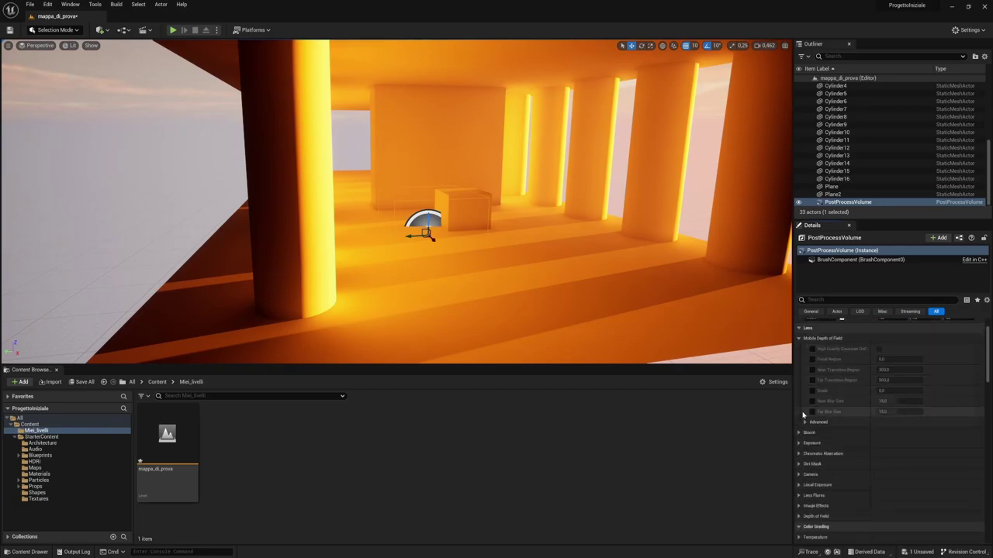
left_click(799, 433)
left_click(799, 433)
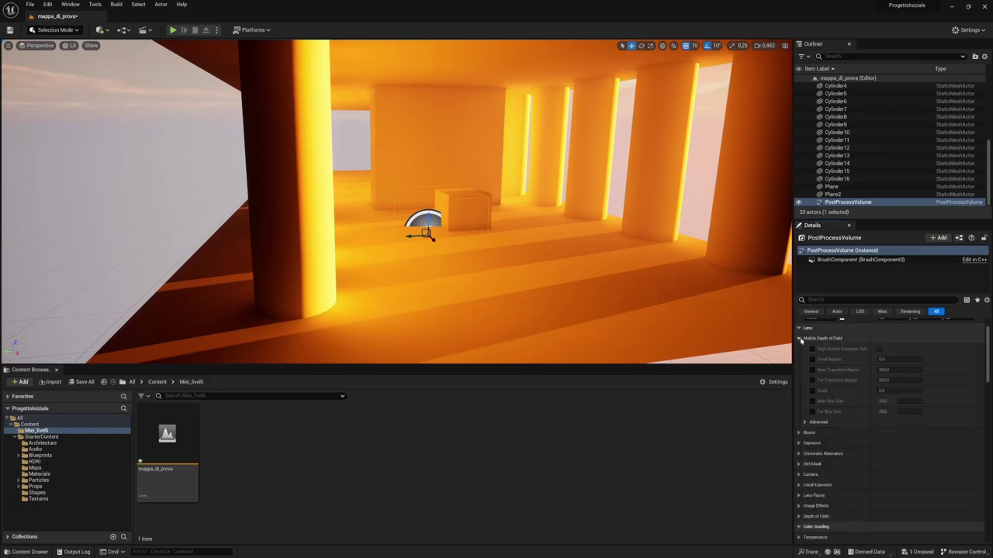
left_click(799, 339)
scroll(853, 349, "up", 2)
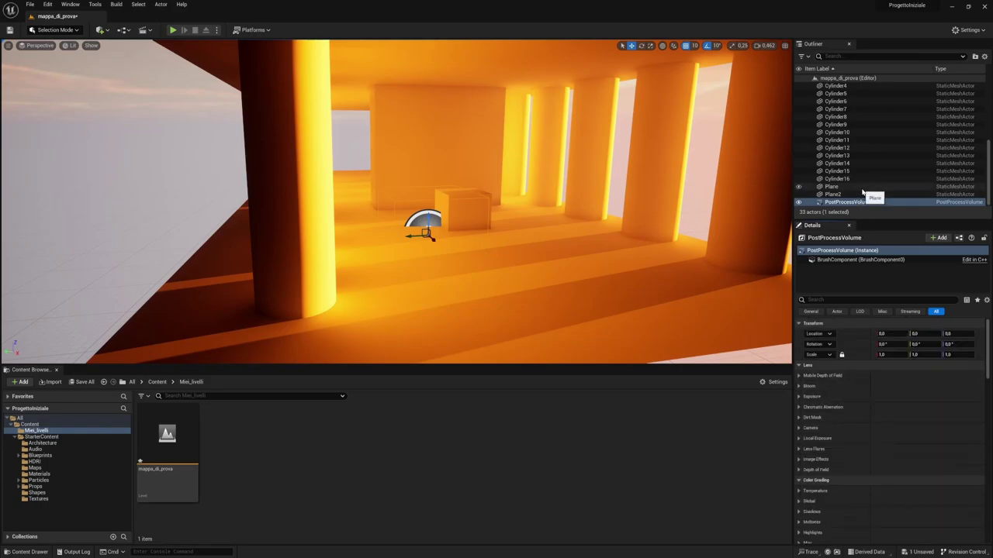
scroll(864, 391, "down", 3)
scroll(889, 448, "down", 2)
scroll(892, 490, "up", 2)
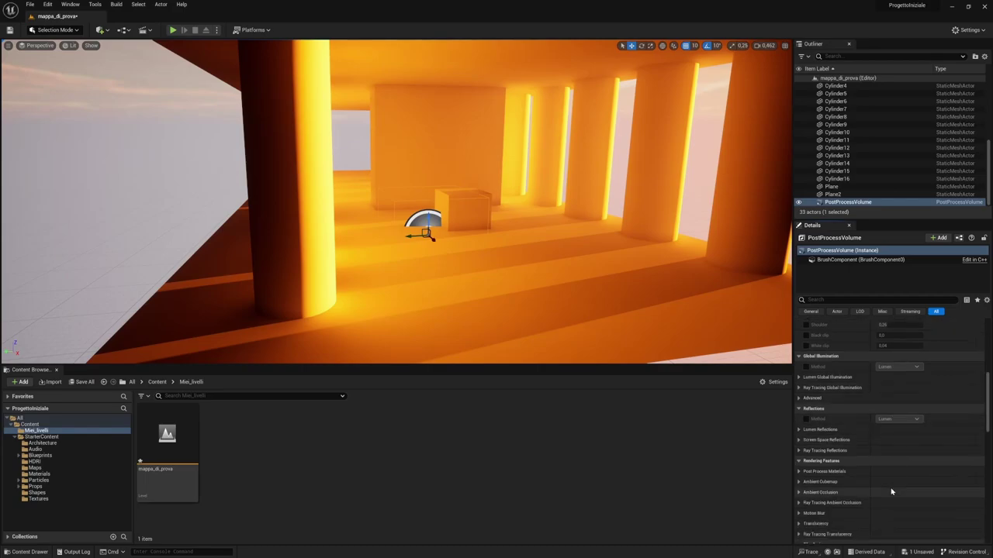
scroll(892, 491, "up", 2)
scroll(884, 465, "up", 2)
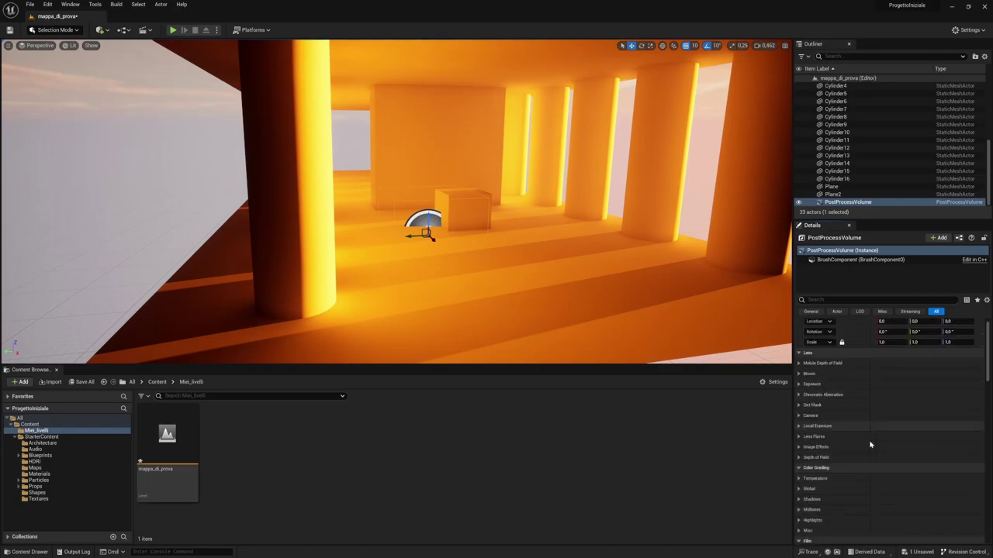
scroll(872, 443, "up", 1)
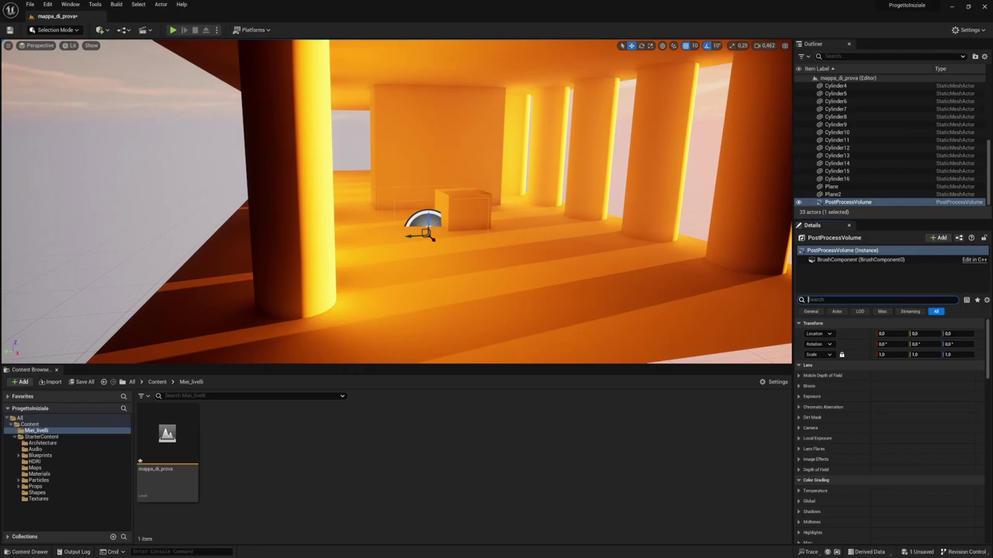
Step: Enable Infinite Extent (Unbound) via the 'inf' filter, then clear the filter
type("inf")
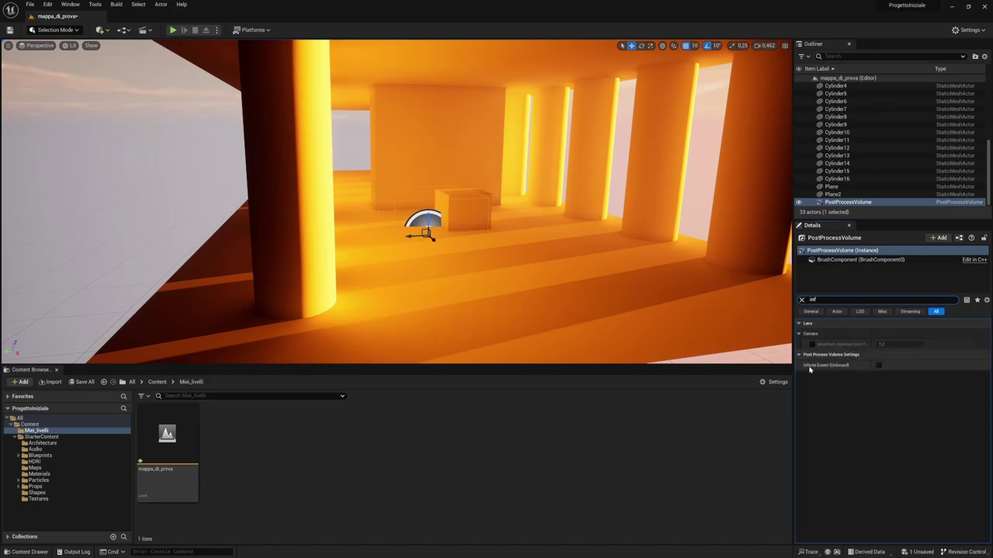
left_click(879, 365)
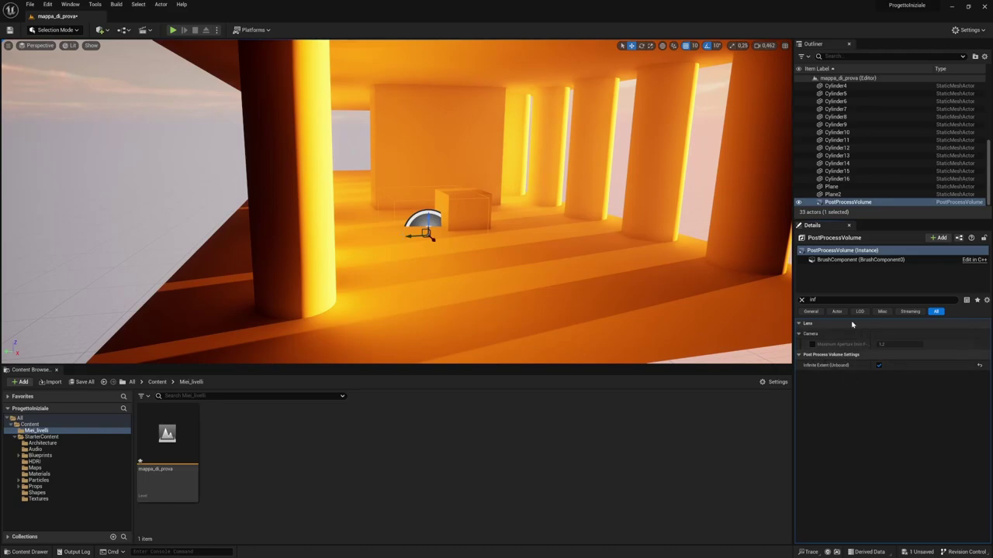
left_click(802, 300)
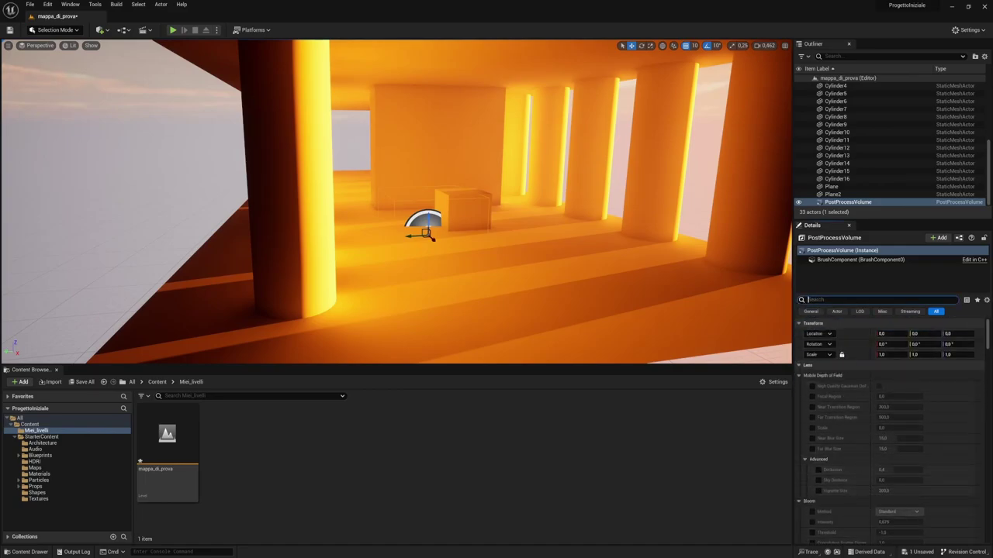
Step: Collapse Mobile Depth of Field and Bloom, bringing the default Exposure settings into view
left_click(799, 376)
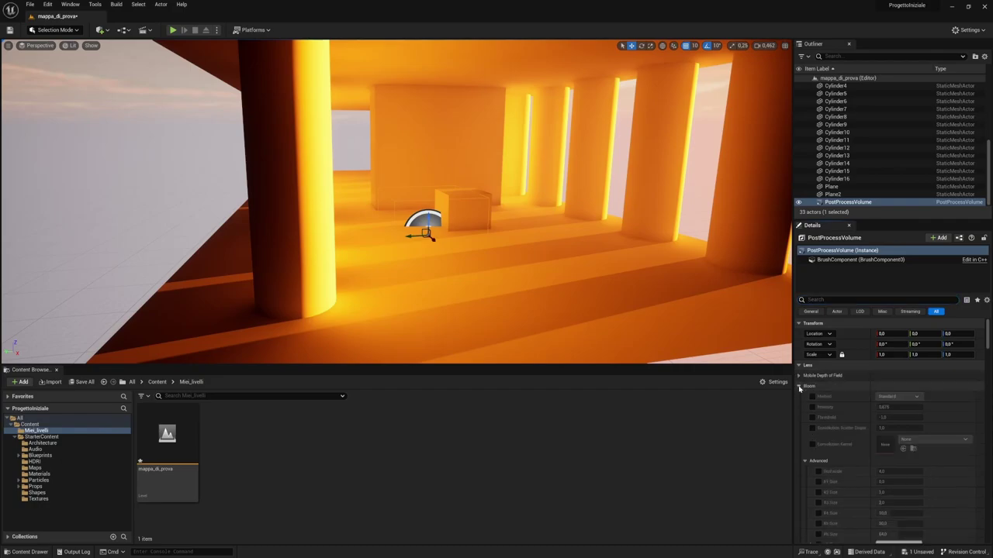
left_click(799, 387)
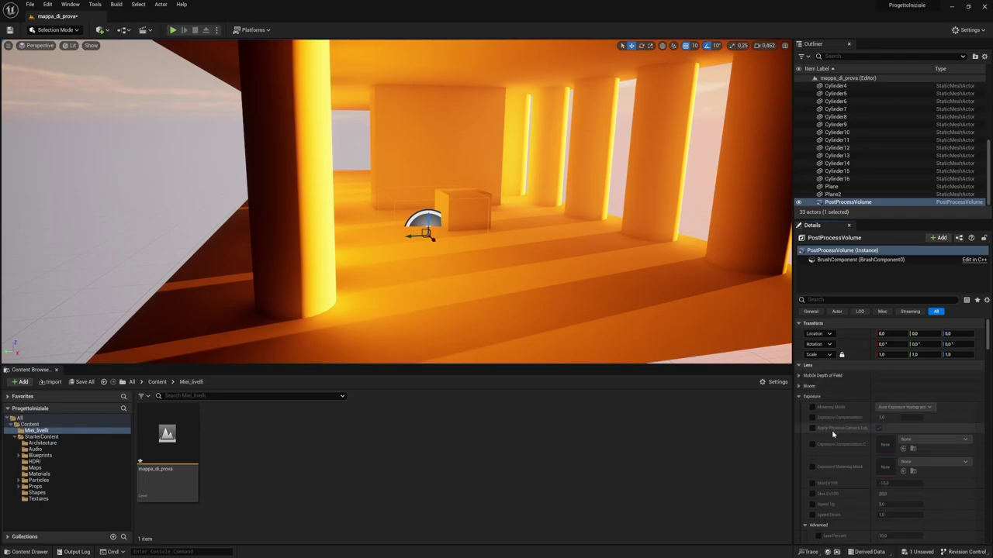
scroll(854, 474, "down", 1)
scroll(857, 481, "down", 1)
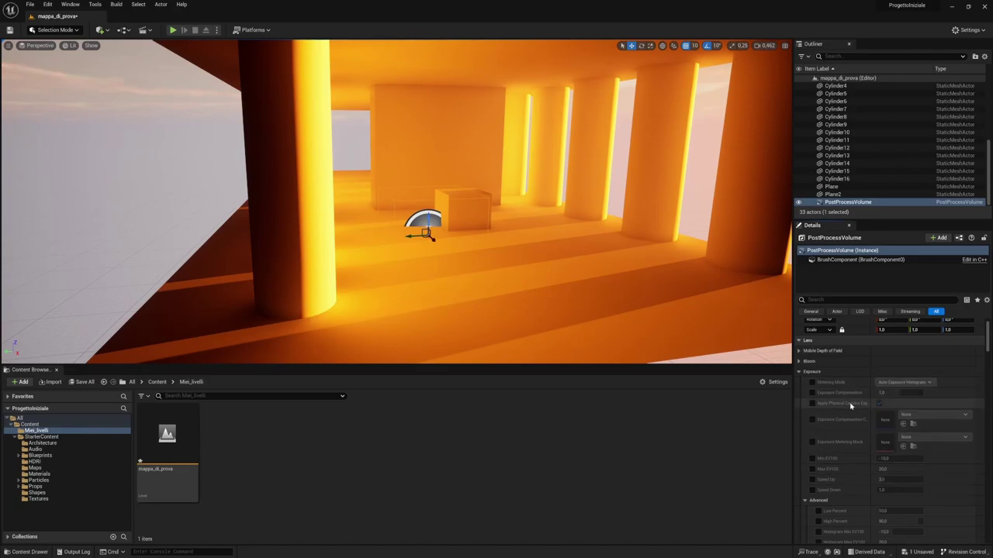
scroll(864, 428, "down", 1)
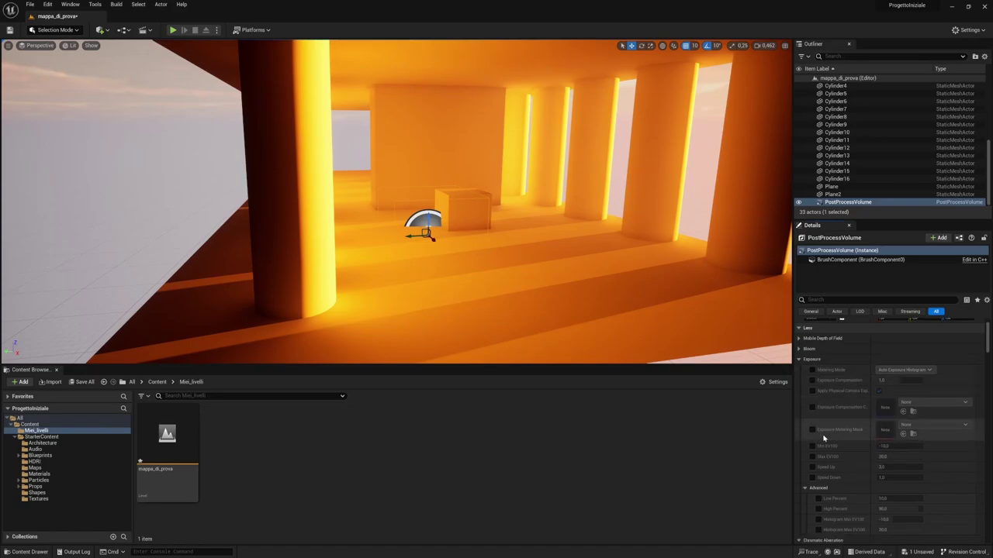
left_click(813, 371)
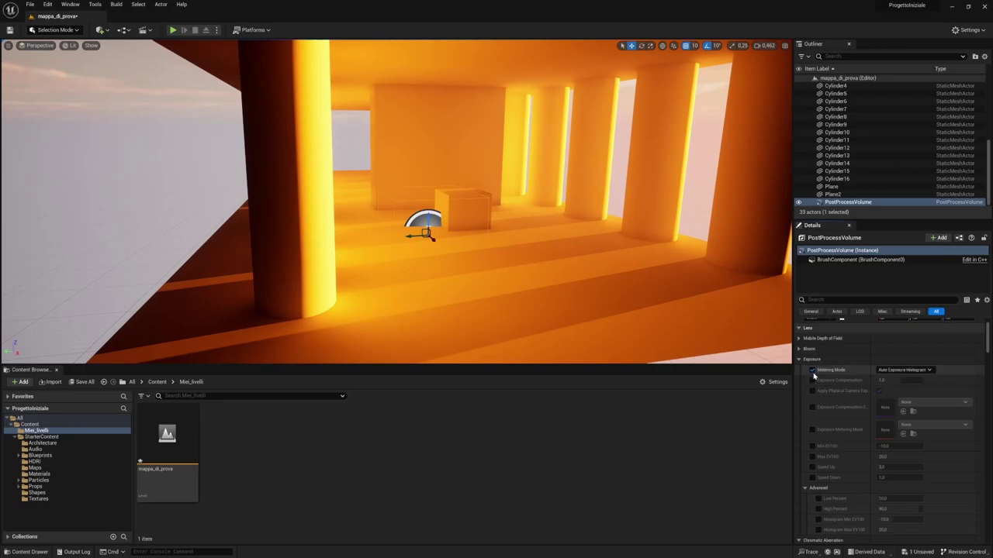
left_click(930, 371)
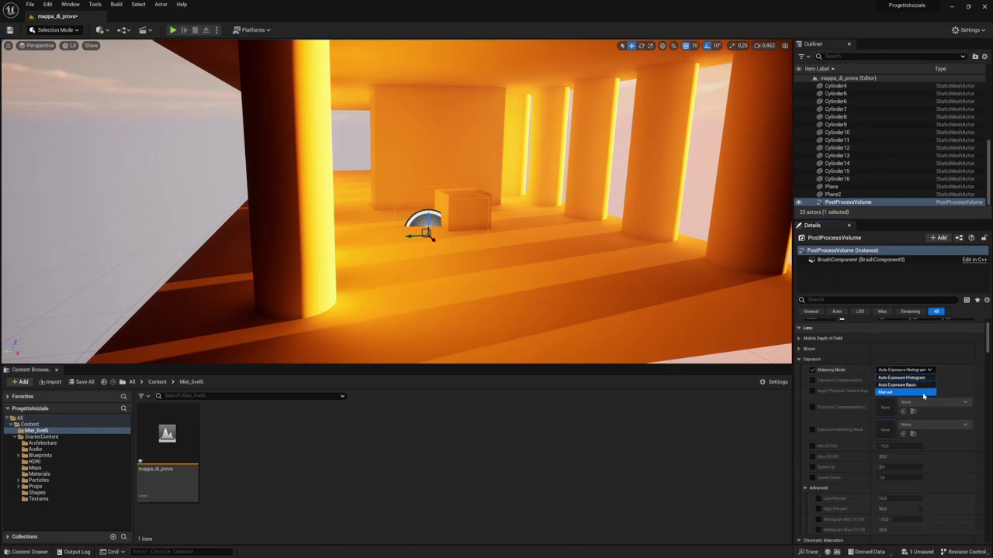
left_click(923, 393)
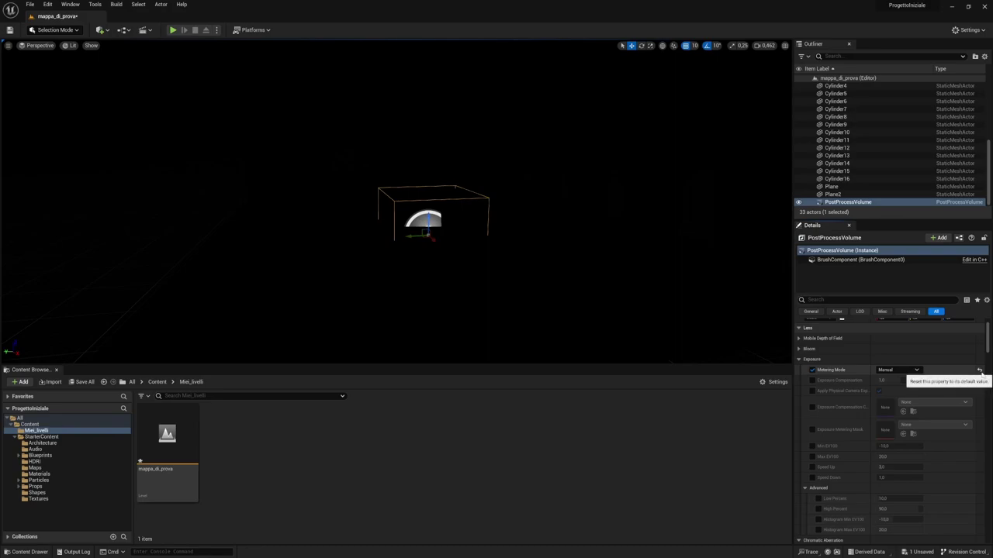
left_click(980, 371)
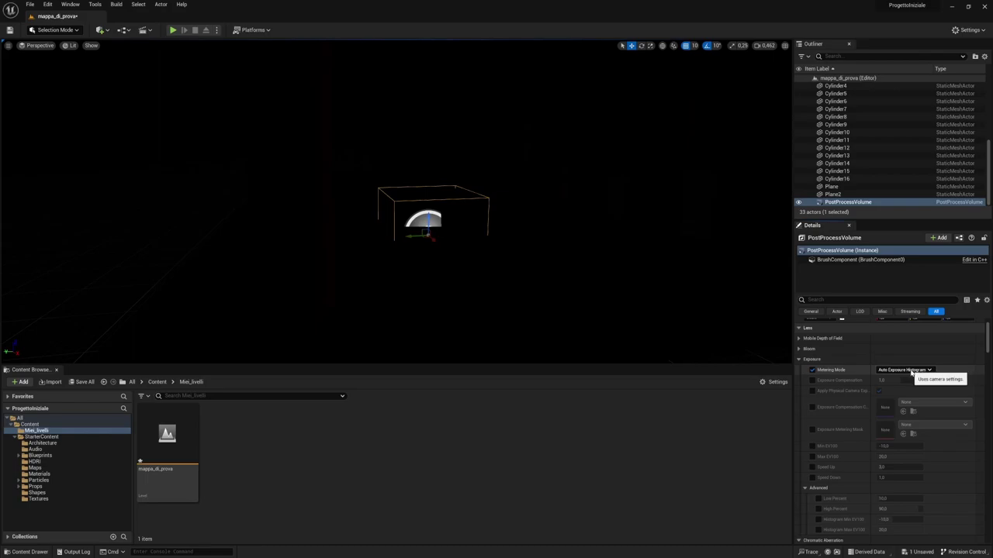
right_click_drag(618, 263, 619, 264)
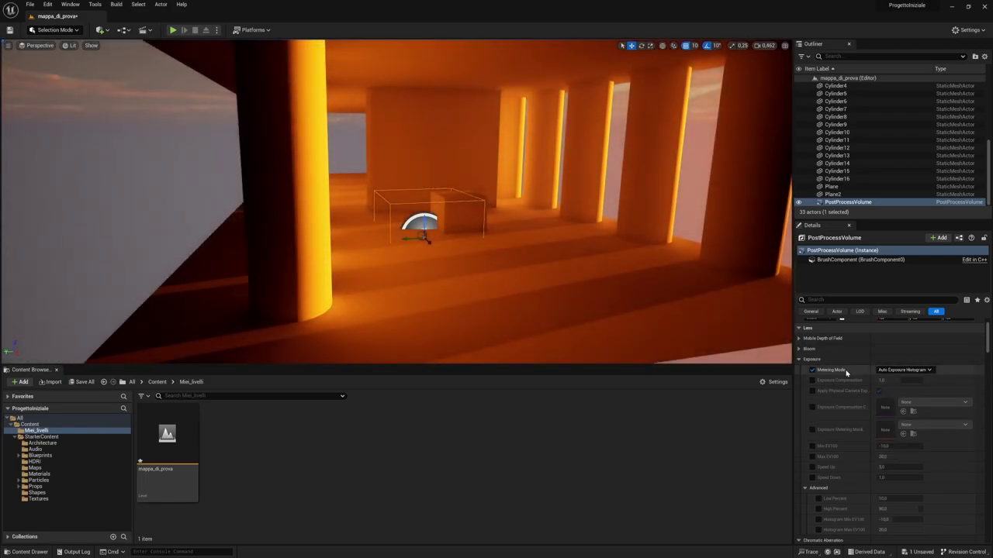
left_click(812, 372)
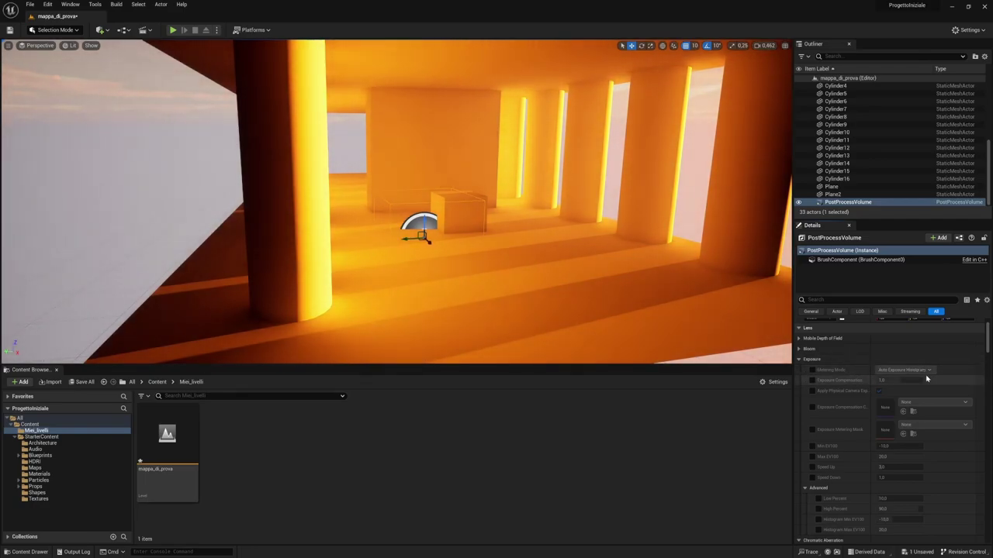
Step: Enable the Min EV100 and Max EV100 overrides and enter an EV100 value of 0
scroll(867, 430, "down", 3)
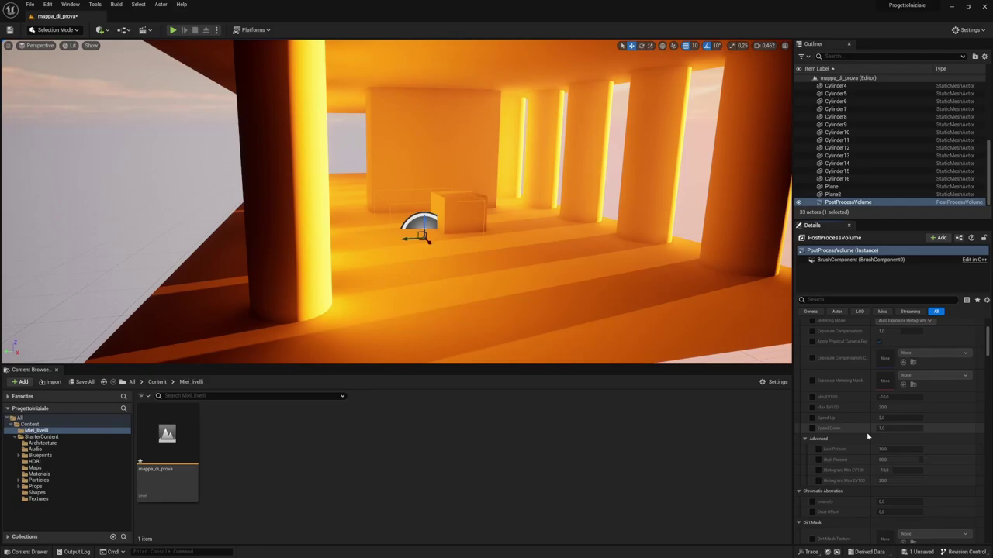
left_click(813, 397)
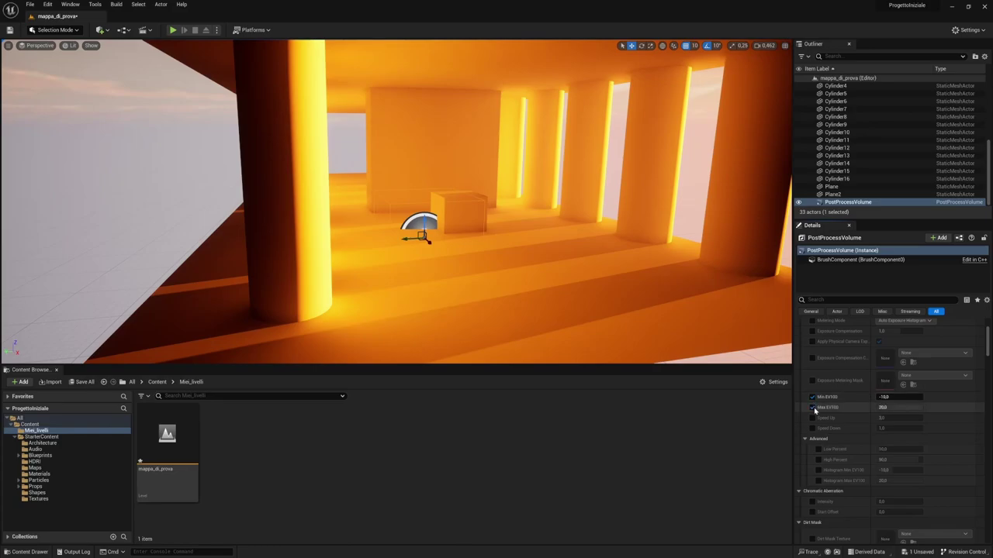
left_click(812, 407)
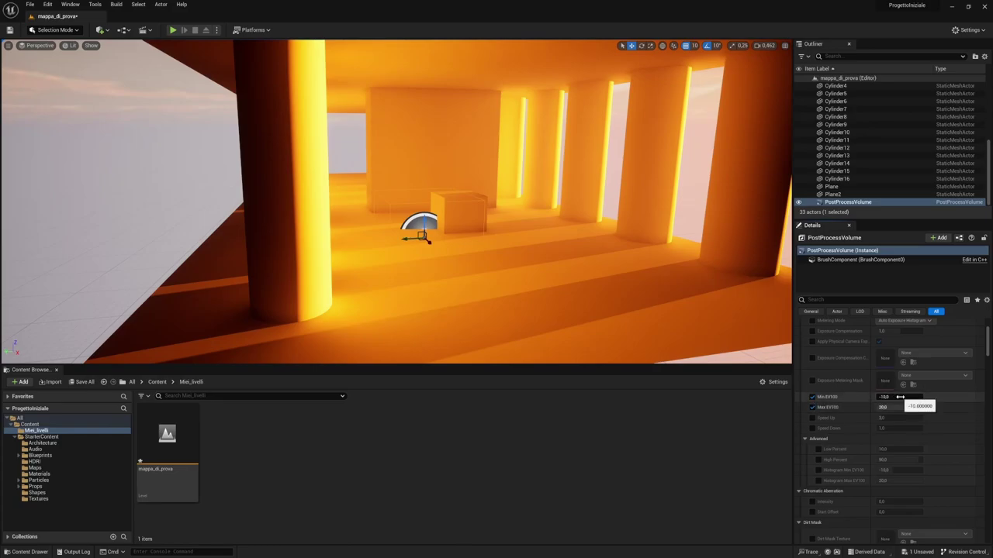
left_click(900, 396)
type("0")
key("Return")
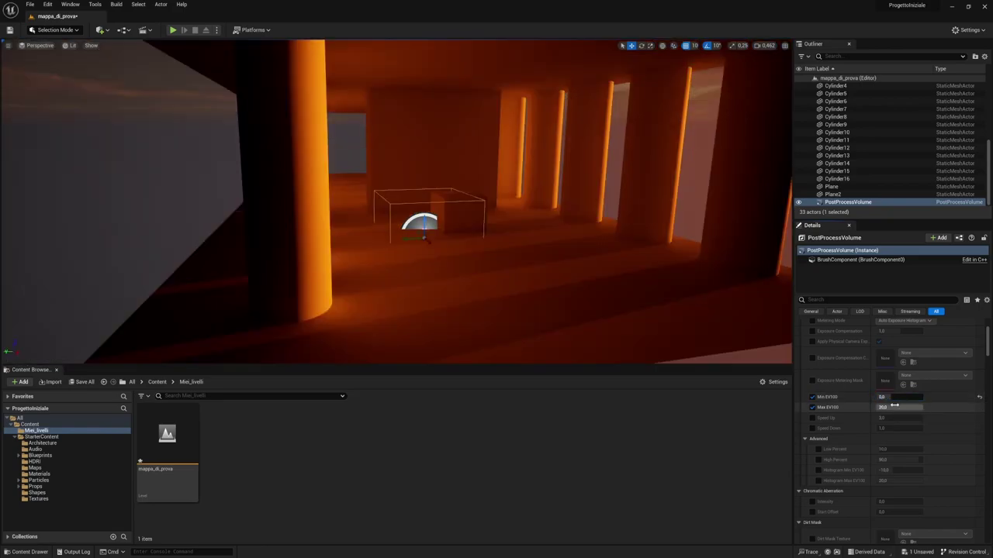
left_click(892, 408)
type("0")
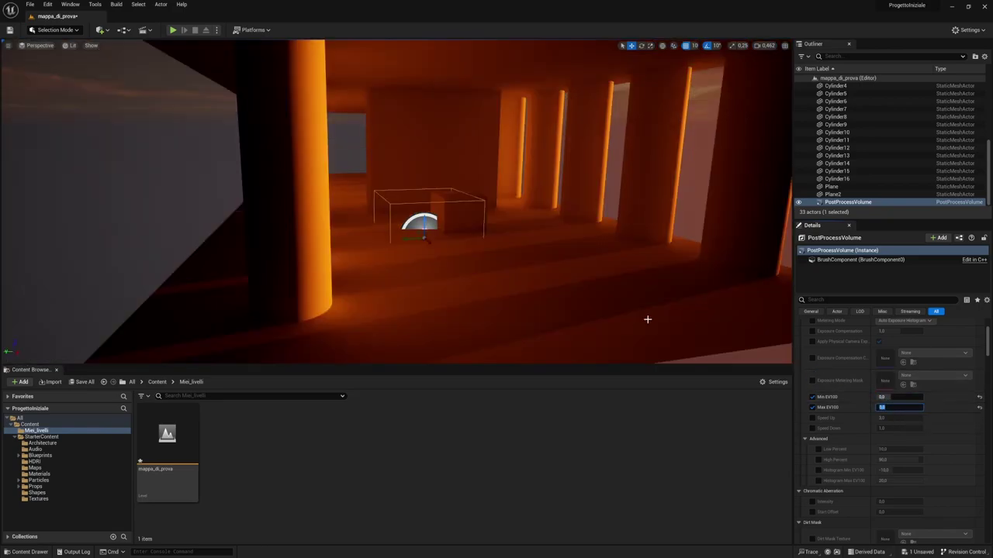
Step: Look toward the sunlit corridor and set Min EV100 to -10, keeping Max EV100 at 0
right_click_drag(466, 233, 590, 225)
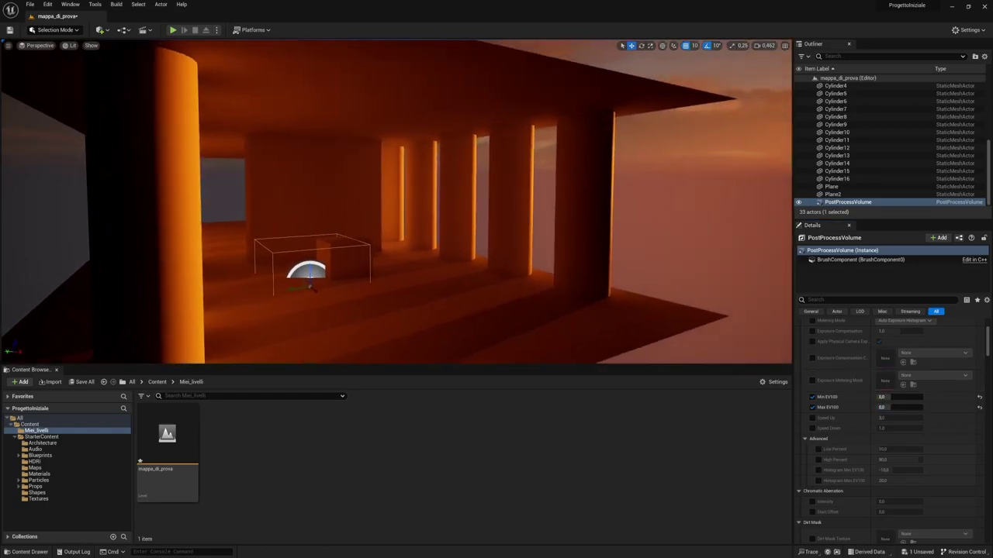
right_click_drag(610, 290, 543, 290)
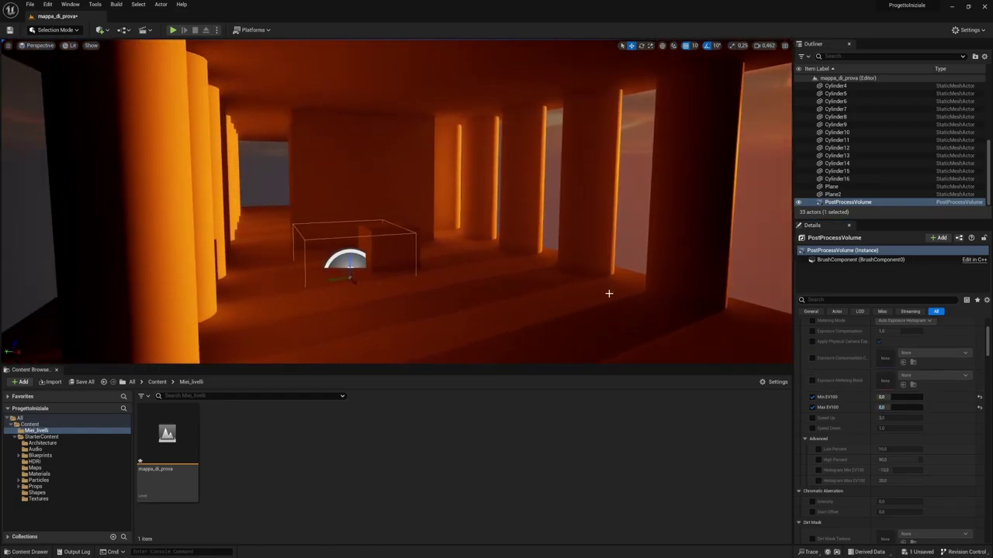
left_click(884, 408)
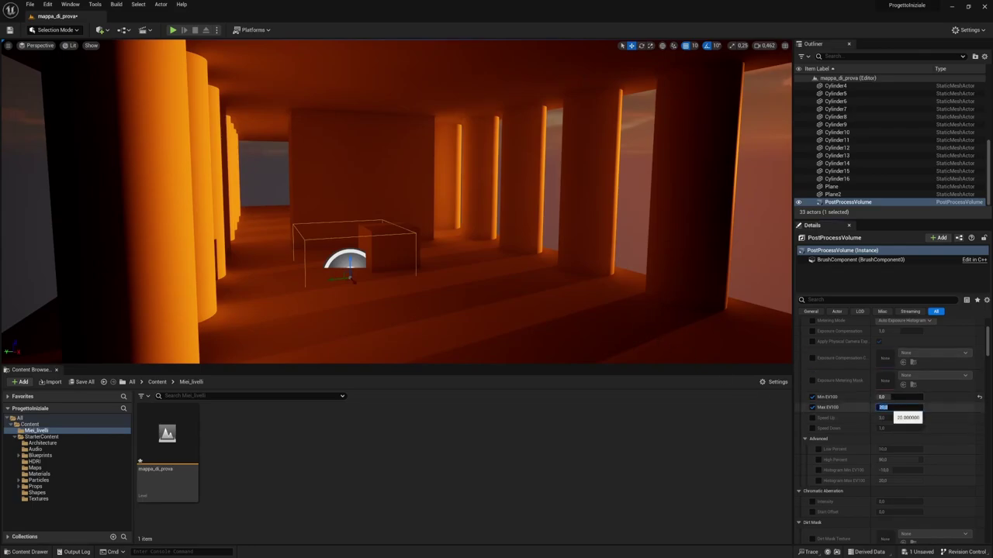
right_click_drag(511, 298, 372, 304)
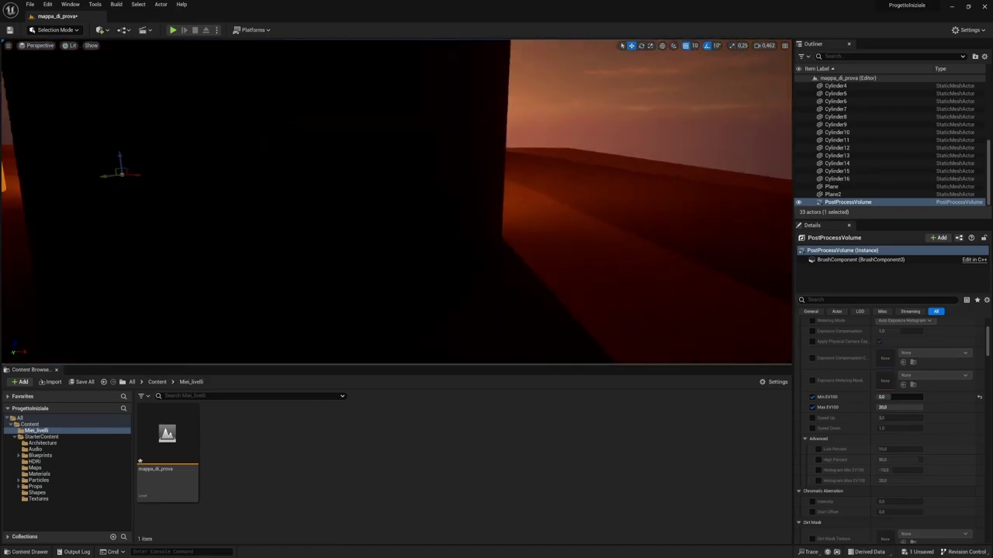
right_click_drag(372, 304, 310, 304)
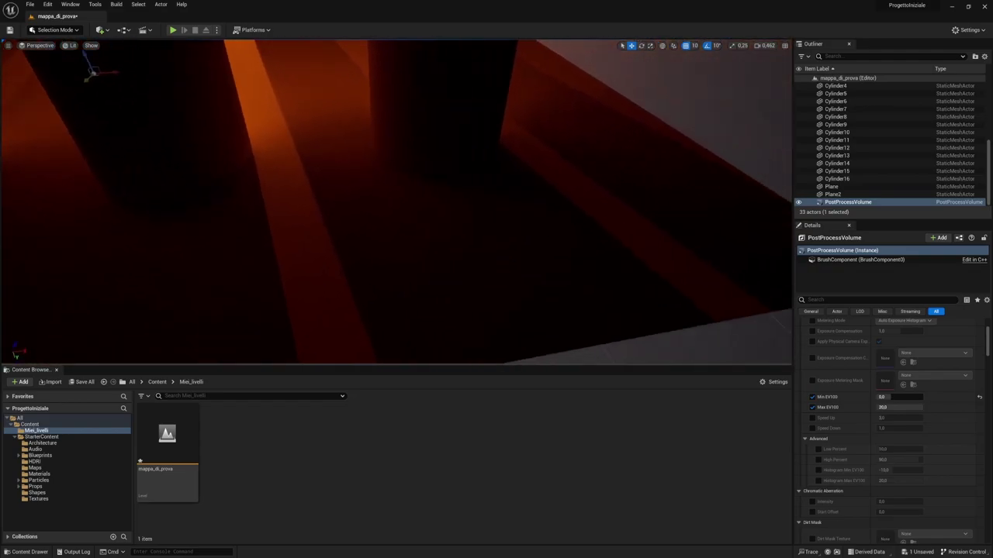
left_click(892, 397)
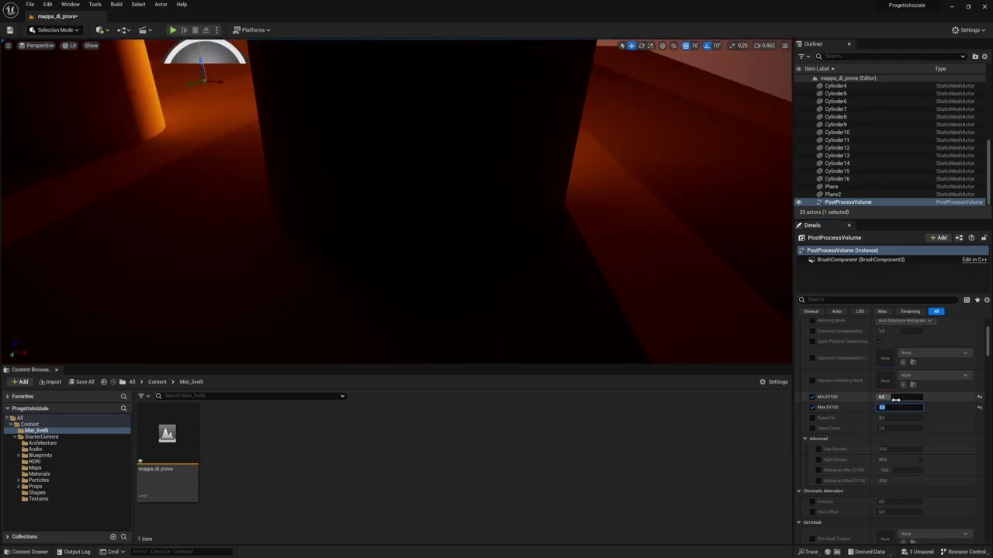
type("-10")
key("Return")
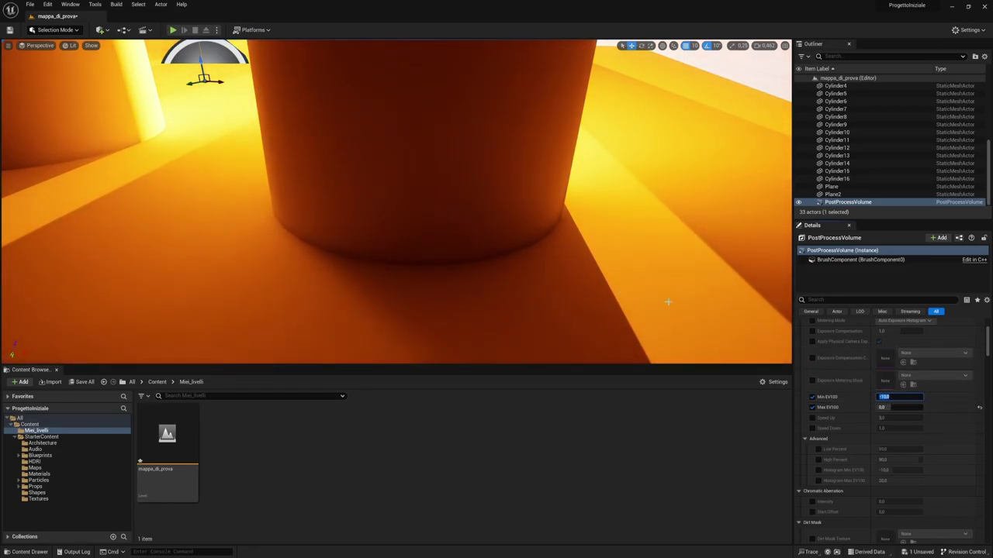
right_click_drag(435, 266, 435, 267)
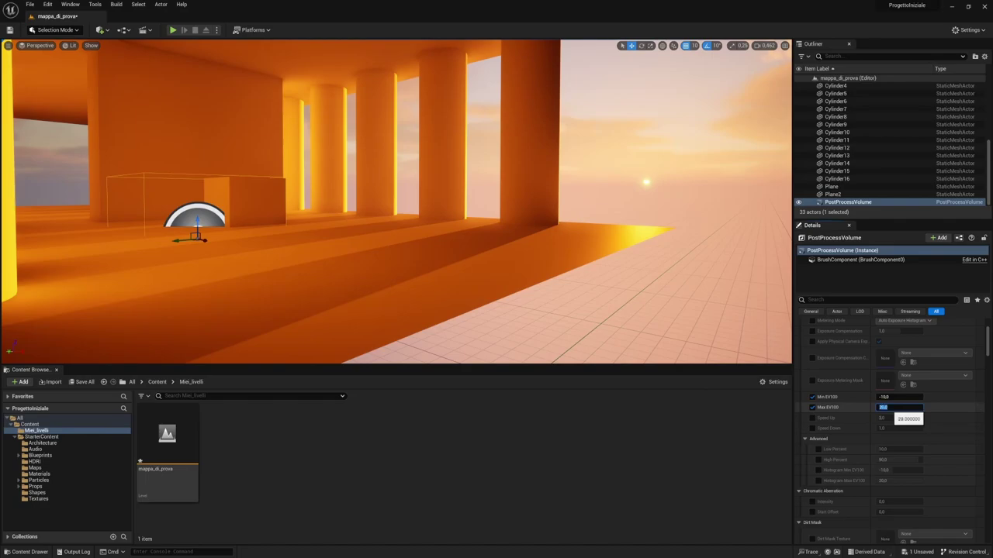
key("Return")
type("0")
key("Return")
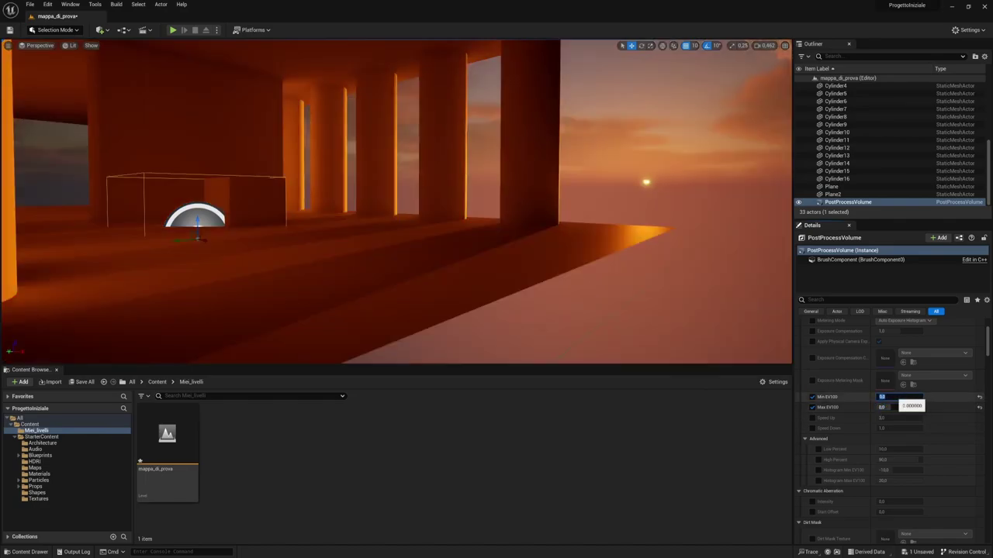
right_click_drag(688, 290, 687, 290)
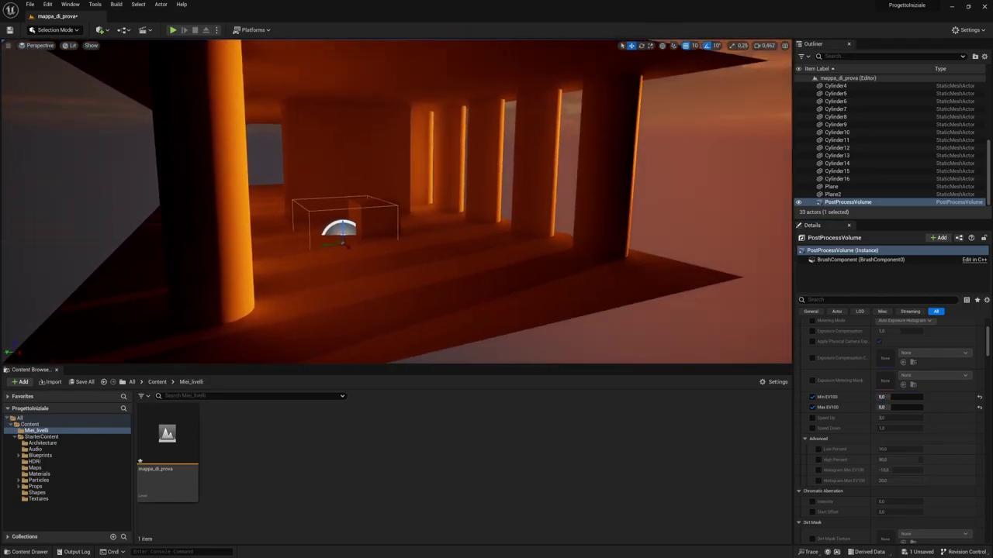
left_click(906, 397)
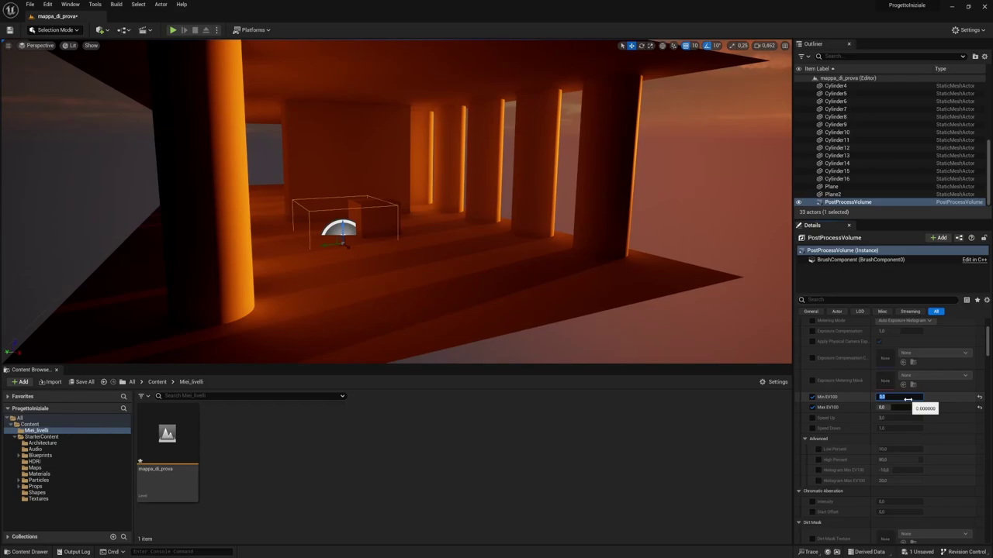
type("10")
key("Return")
left_click(909, 407)
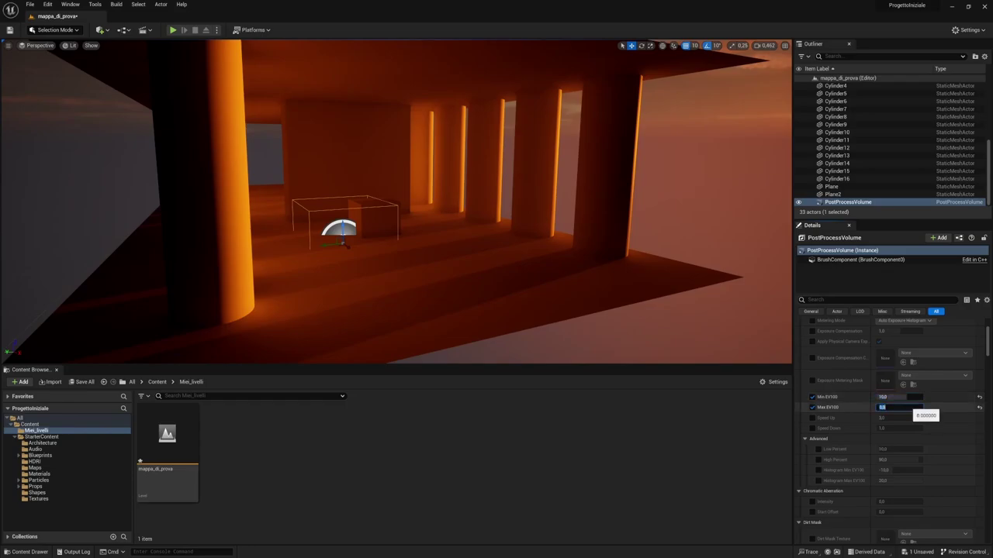
type("1")
type("5.0")
key("Return")
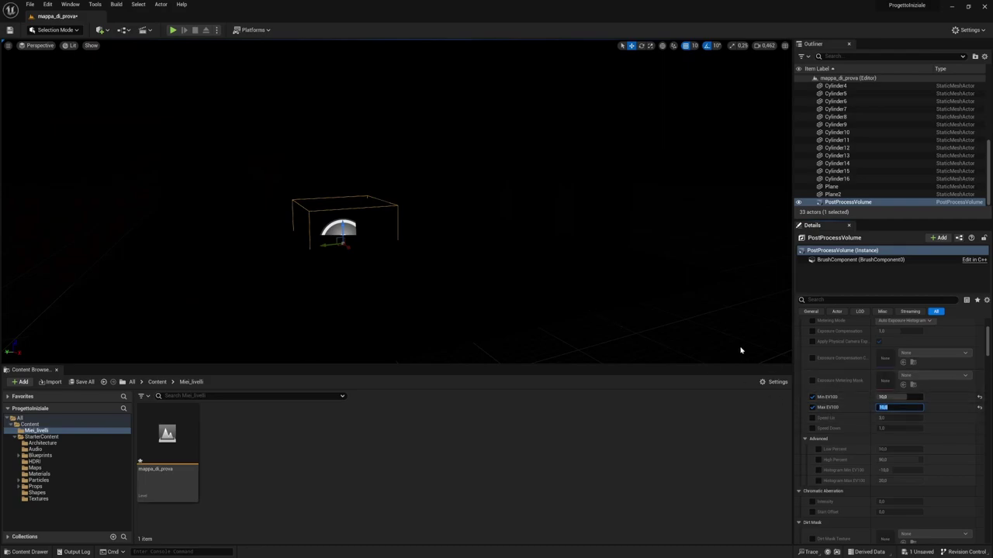
key("shift+Tab")
type("0")
key("Tab")
type("0")
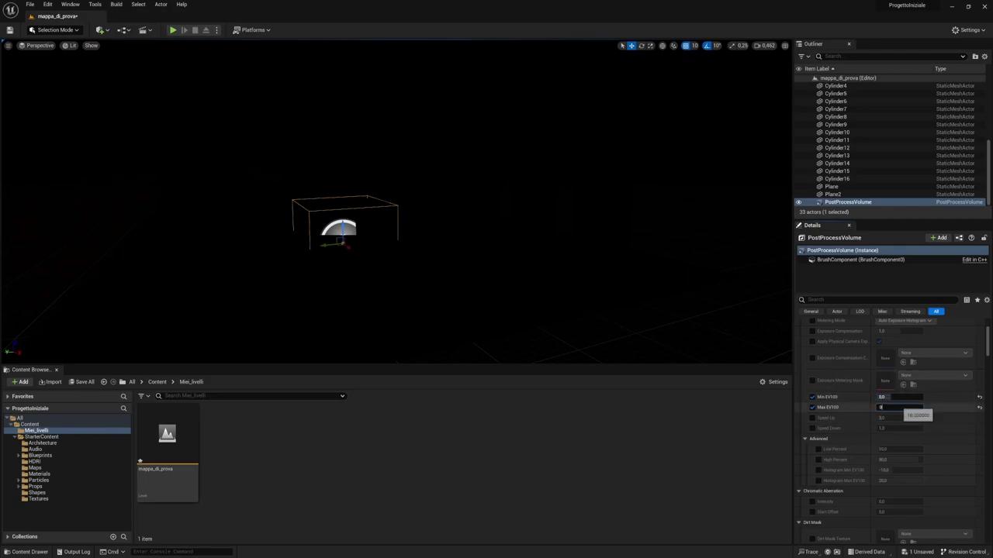
key("Return")
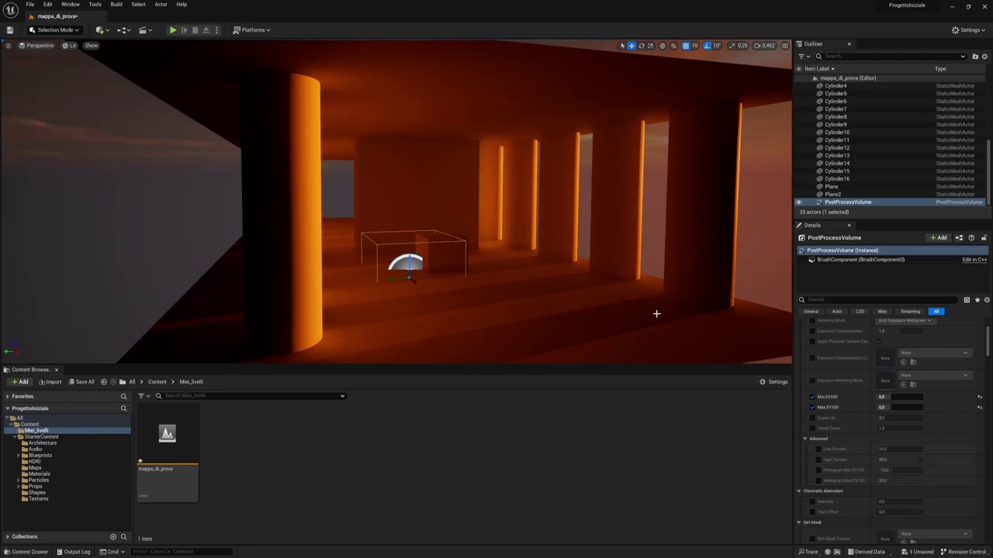
scroll(871, 148, "up", 3)
scroll(871, 149, "up", 3)
scroll(873, 146, "up", 2)
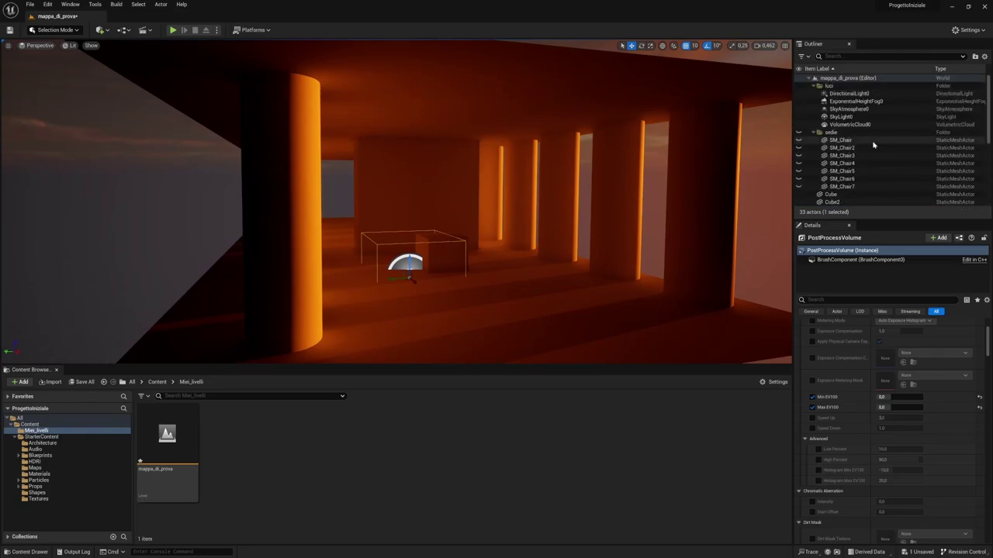
Step: Swing DirectionalLight0 round to bright white daylight, then reselect the PostProcessVolume
left_click(849, 93)
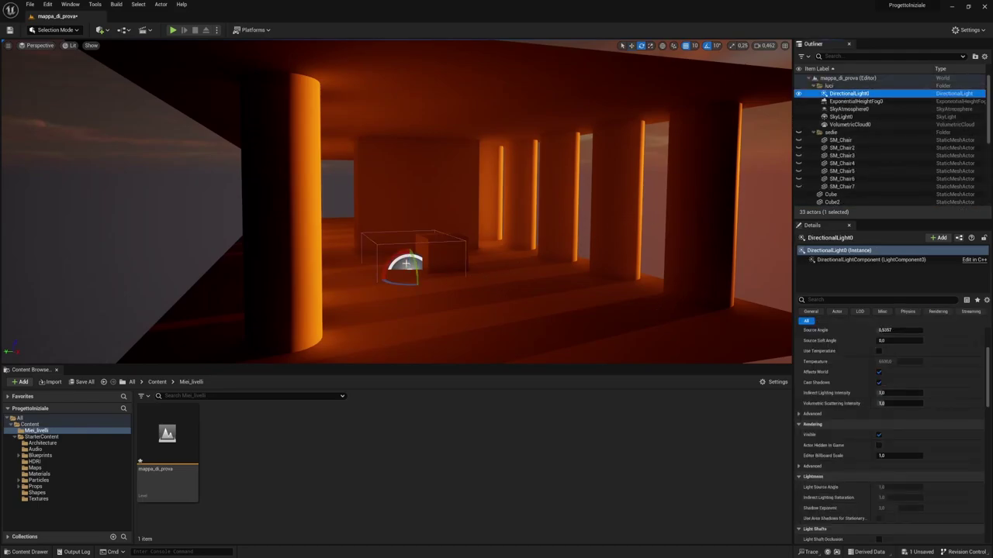
left_click_drag(409, 261, 407, 252)
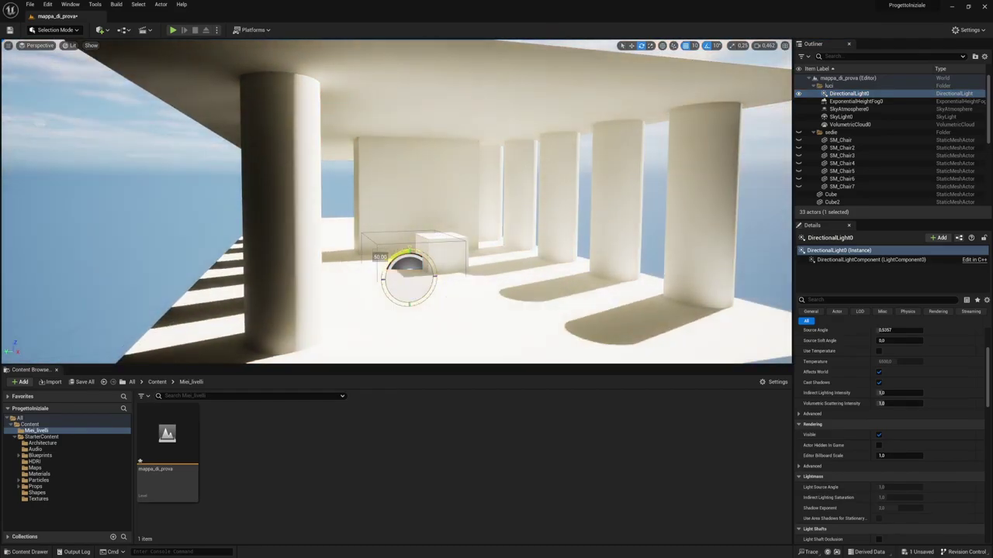
left_click_drag(407, 252, 515, 279)
right_click_drag(515, 279, 516, 279)
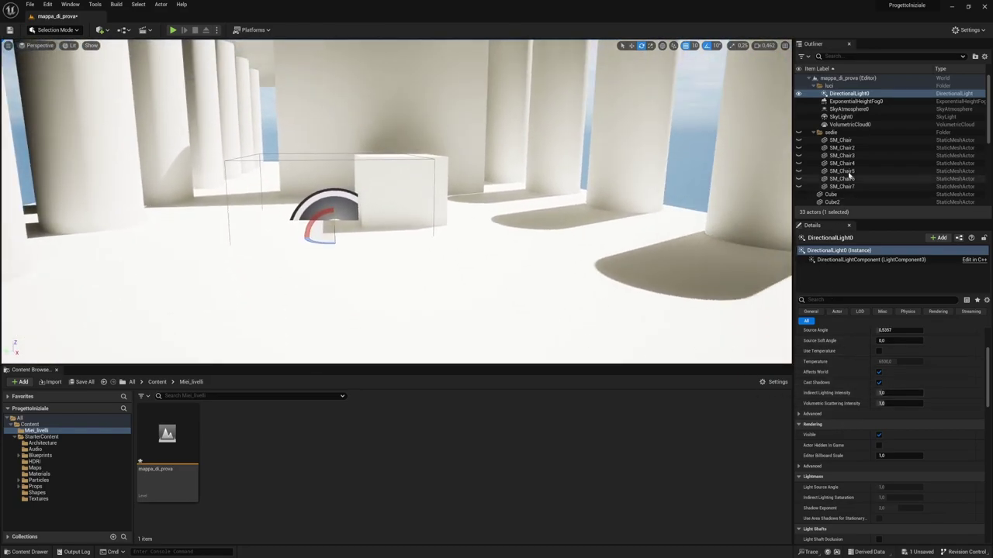
scroll(855, 165, "down", 5)
left_click(848, 203)
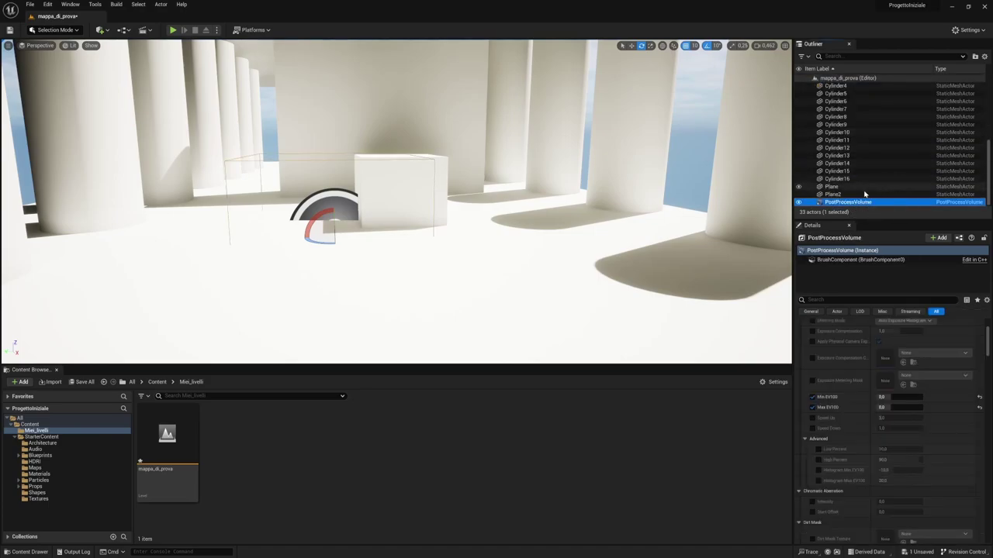
Step: Use Move To on the PostProcessVolume to place it in the luci folder
scroll(869, 162, "up", 5)
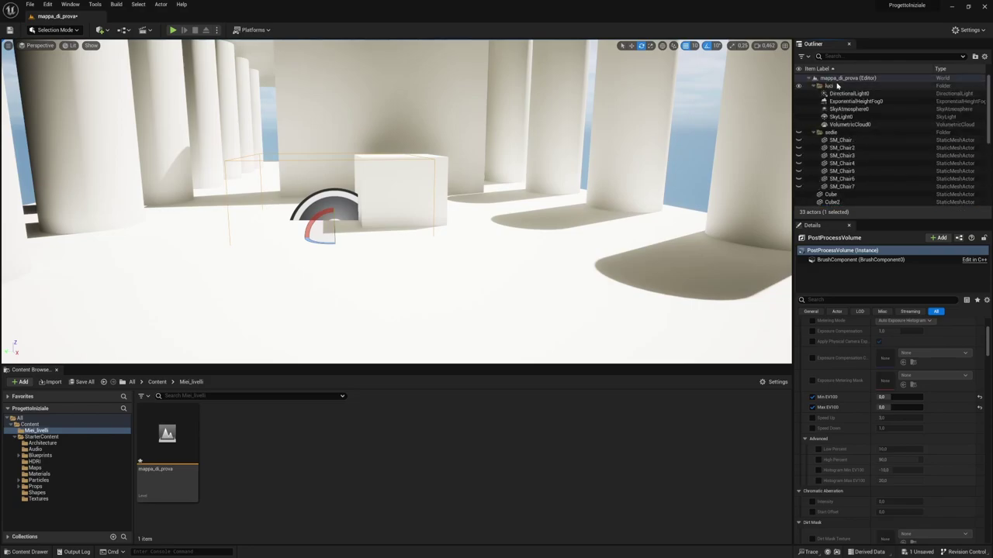
scroll(906, 150, "down", 3)
scroll(908, 155, "down", 2)
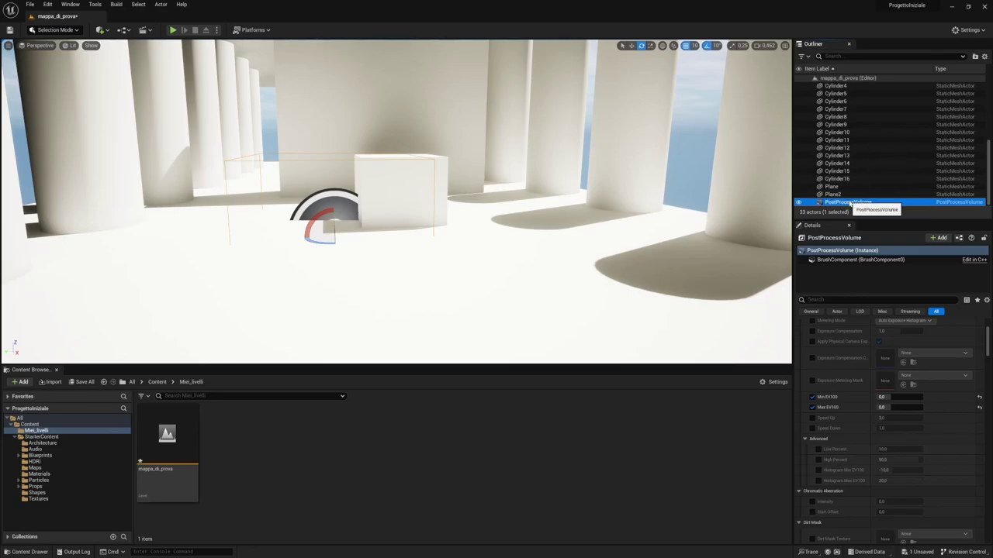
right_click(850, 202)
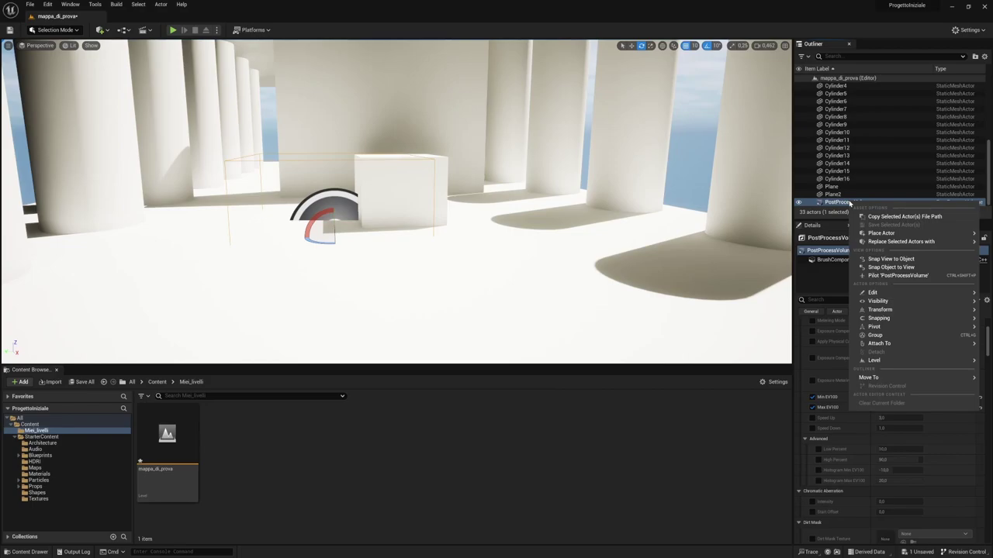
mouse_move(892, 378)
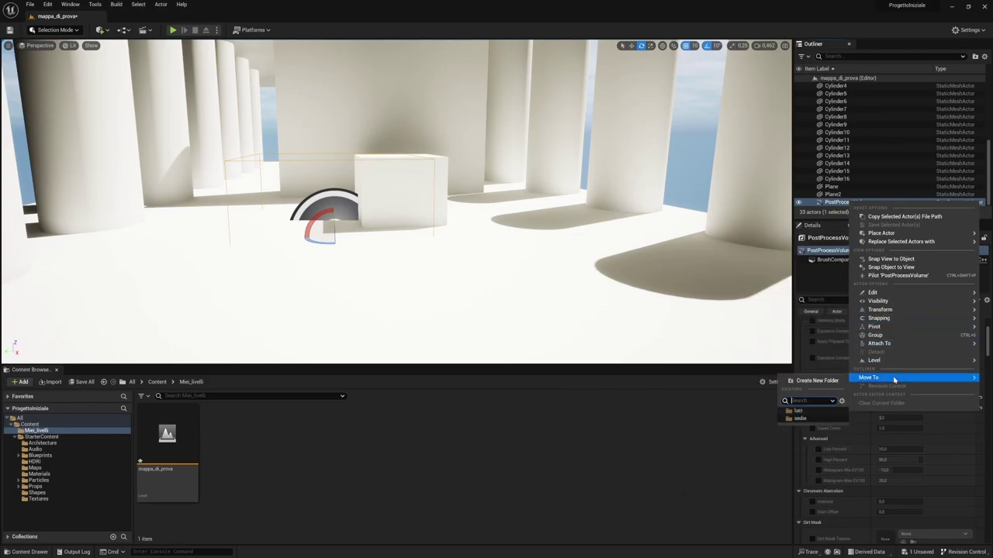
left_click(805, 418)
scroll(860, 161, "up", 3)
scroll(859, 161, "up", 3)
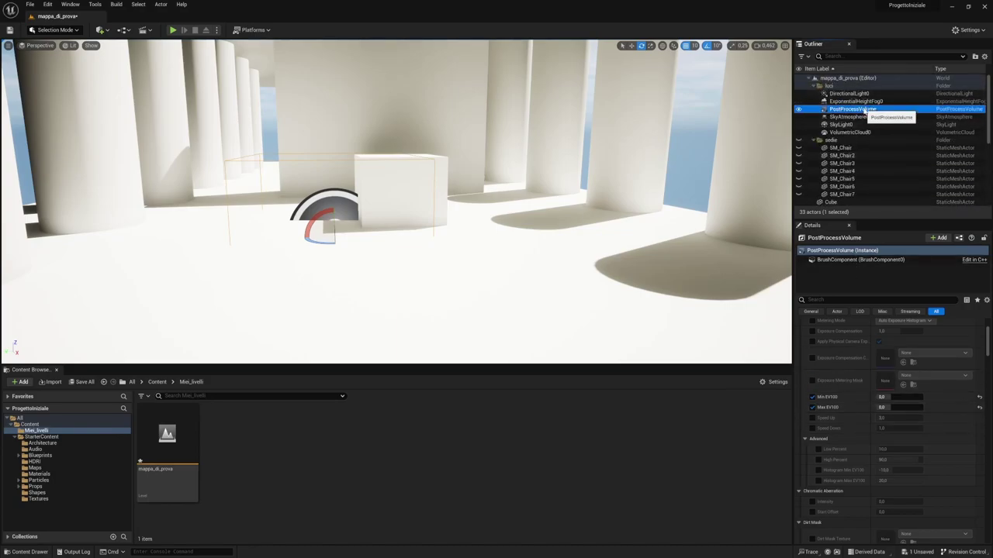
Step: Try Max EV100 5.0 and Min EV100 2.0, checking the hall from several camera angles
left_click(896, 397)
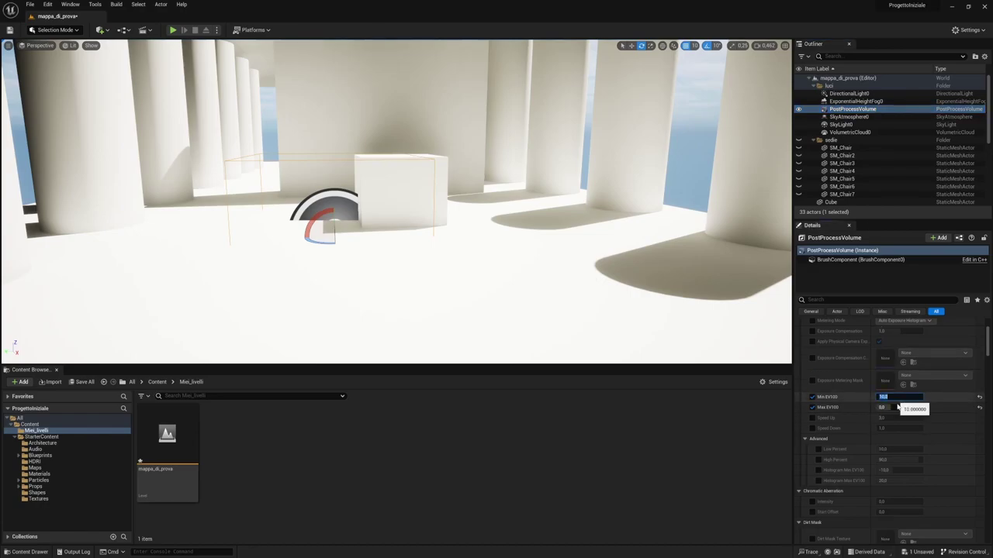
left_click(898, 408)
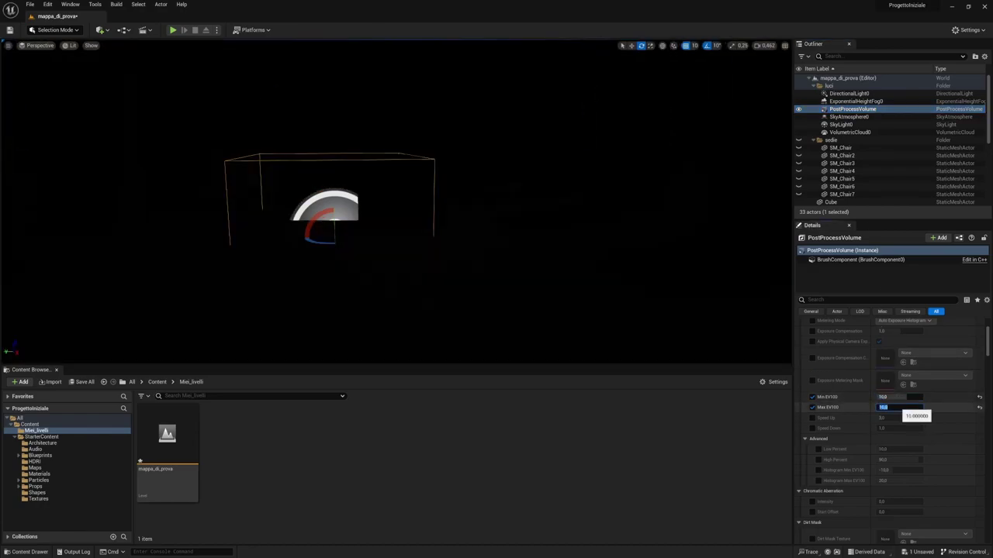
type("5")
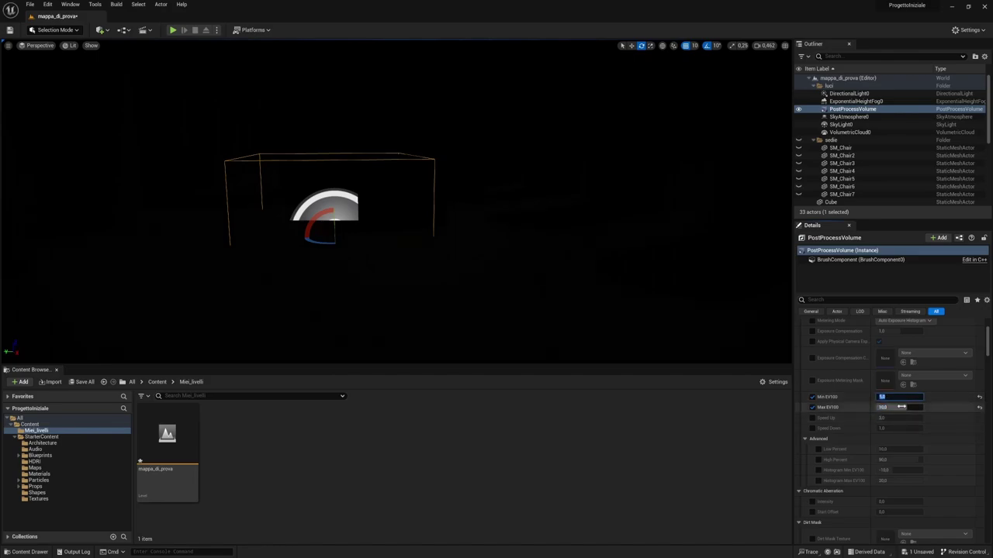
key("Return")
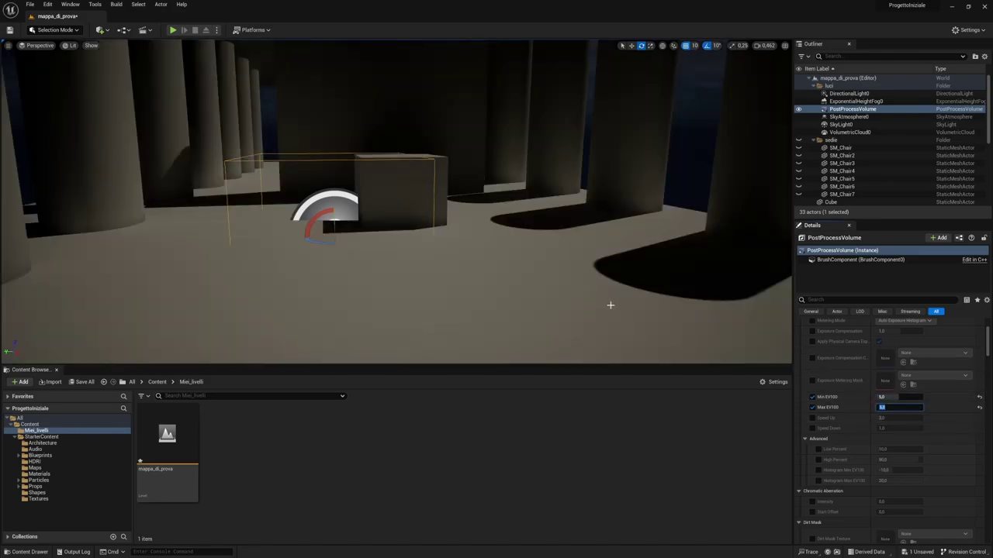
right_click_drag(610, 304, 610, 295)
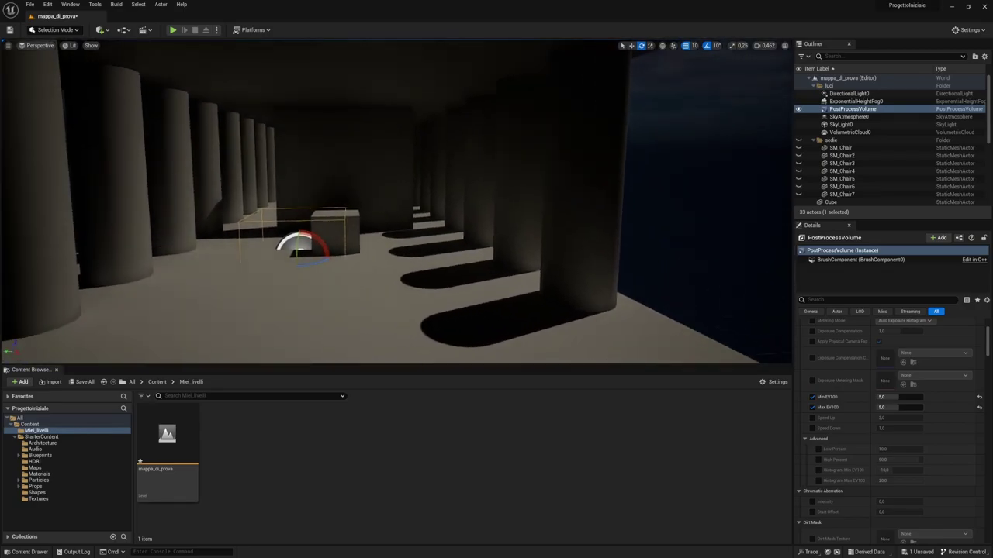
left_click(889, 397)
type("2")
key("Tab")
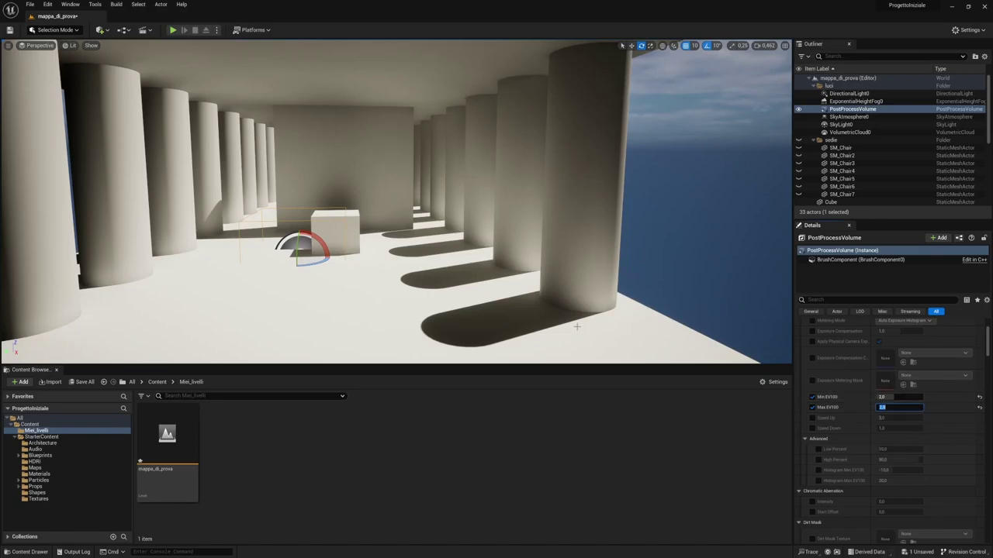
right_click_drag(576, 326, 577, 327)
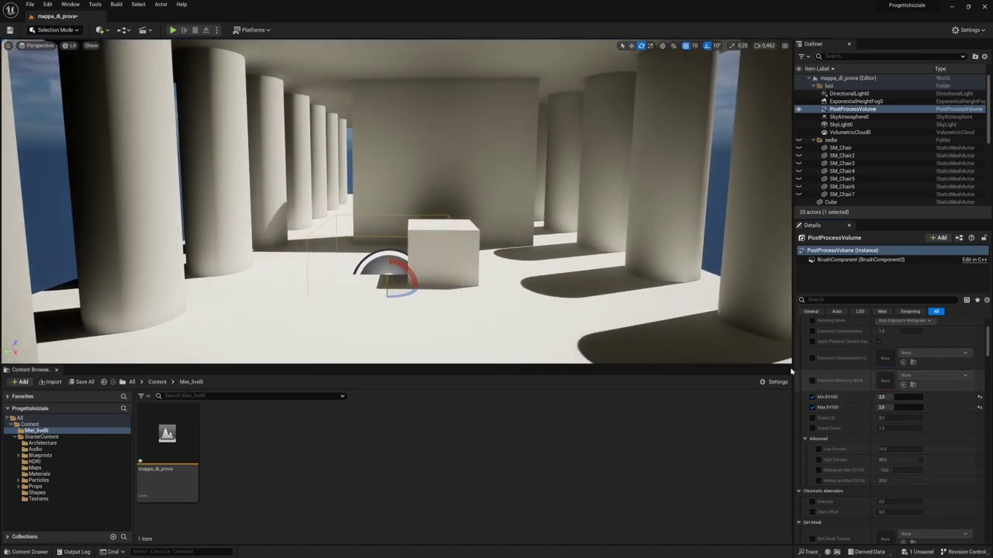
right_click_drag(543, 295, 543, 295)
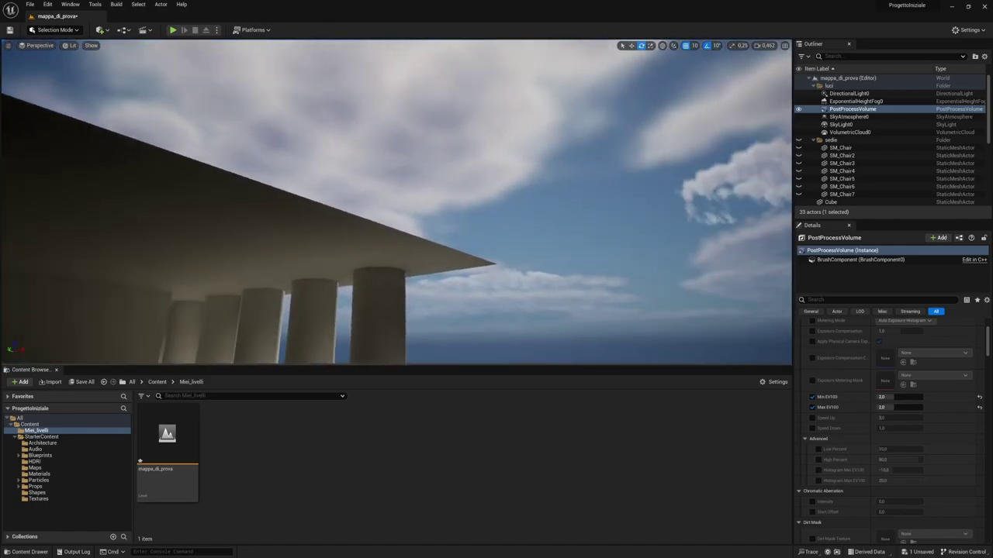
right_click_drag(758, 262, 758, 261)
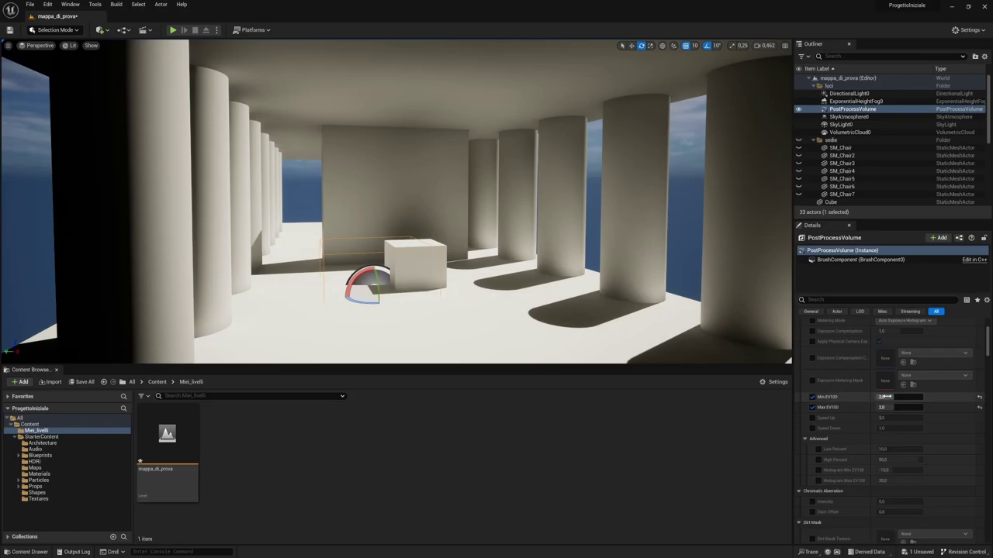
Step: Re-enter Min EV100 2.0 and Max EV100 5.0, then lower Max EV100 to 2.0
left_click_drag(892, 397, 869, 397)
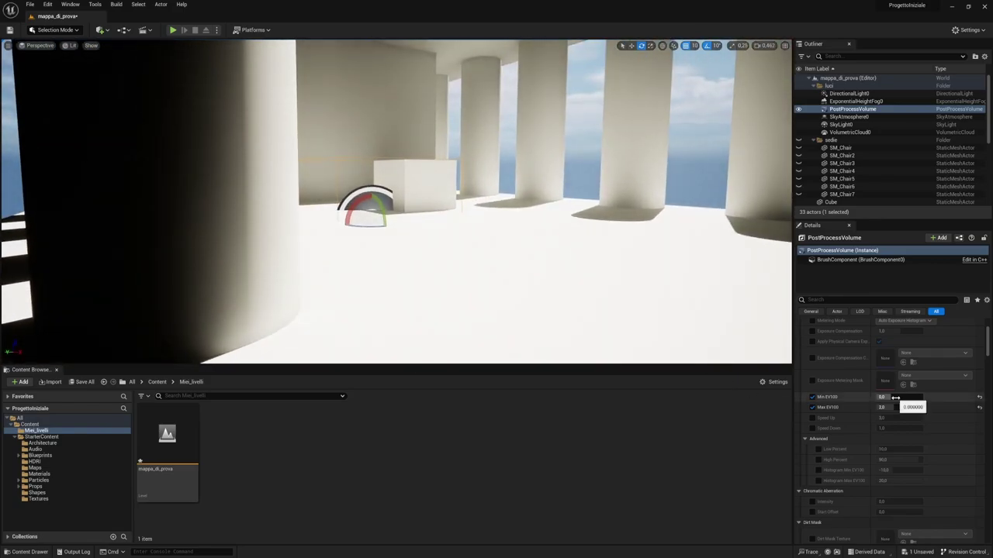
key("Tab")
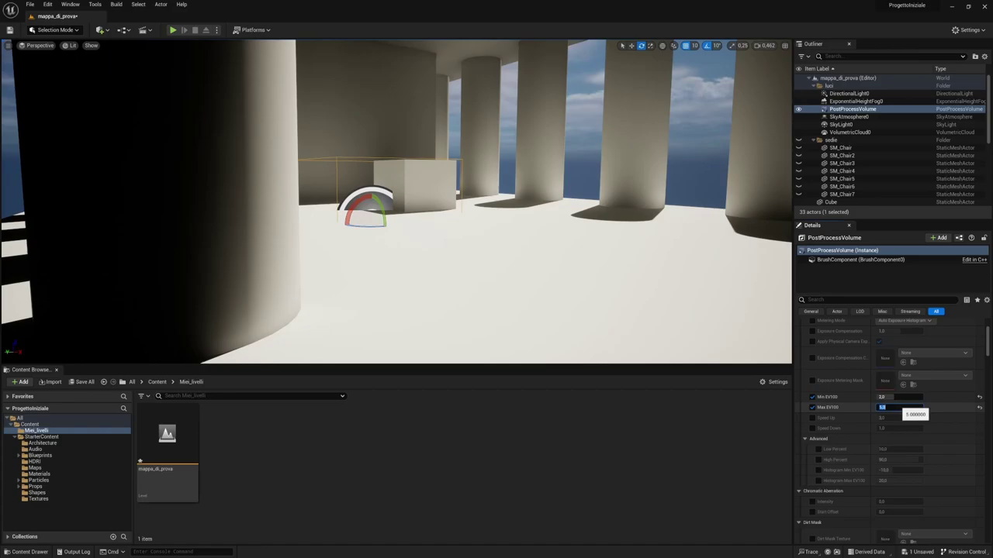
type("5")
key("Return")
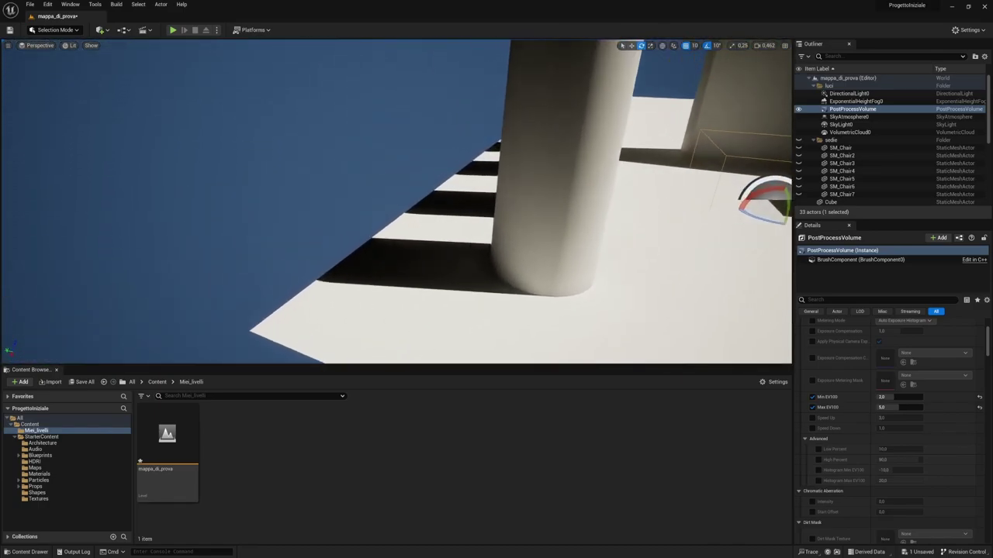
left_click(882, 407)
type("2")
key("Return")
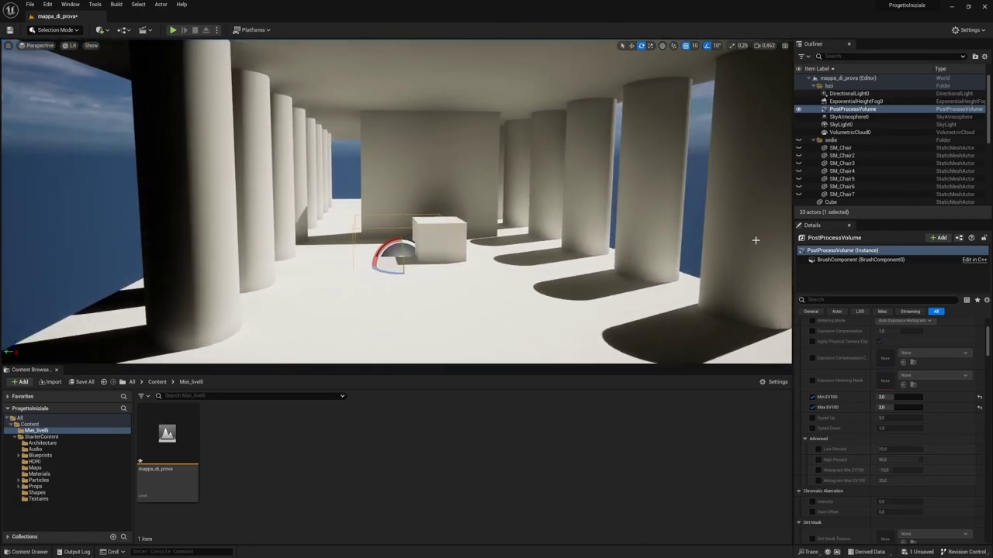
left_click(599, 217)
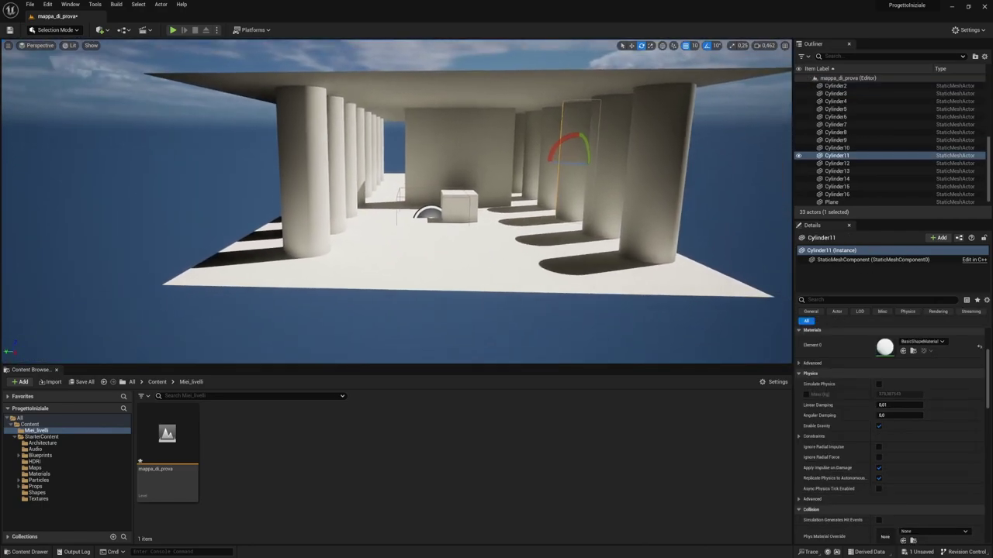
Step: Sweep DirectionalLight0 through sunset and back to white daylight with long diagonal column shadows
scroll(397, 202, "down", 2)
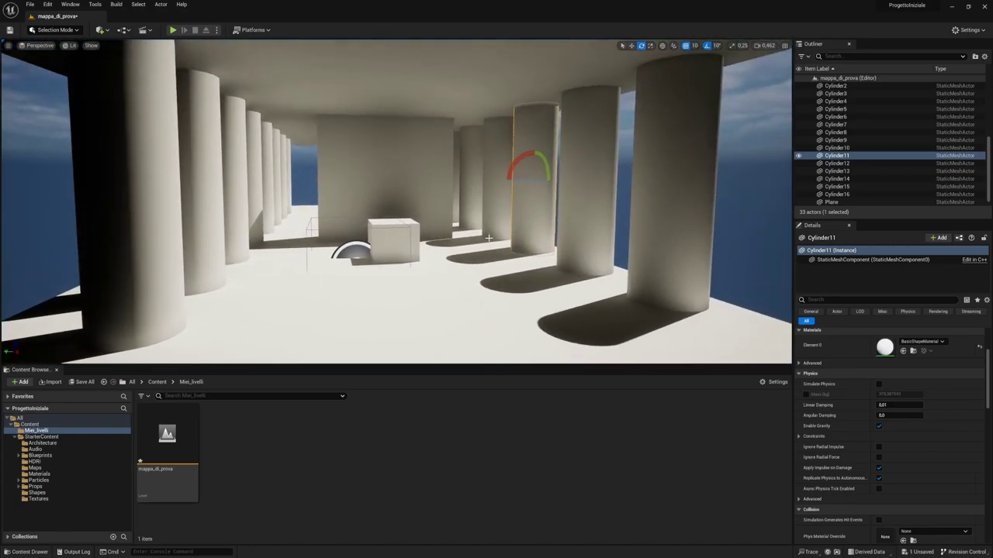
scroll(853, 150, "up", 3)
scroll(853, 148, "up", 3)
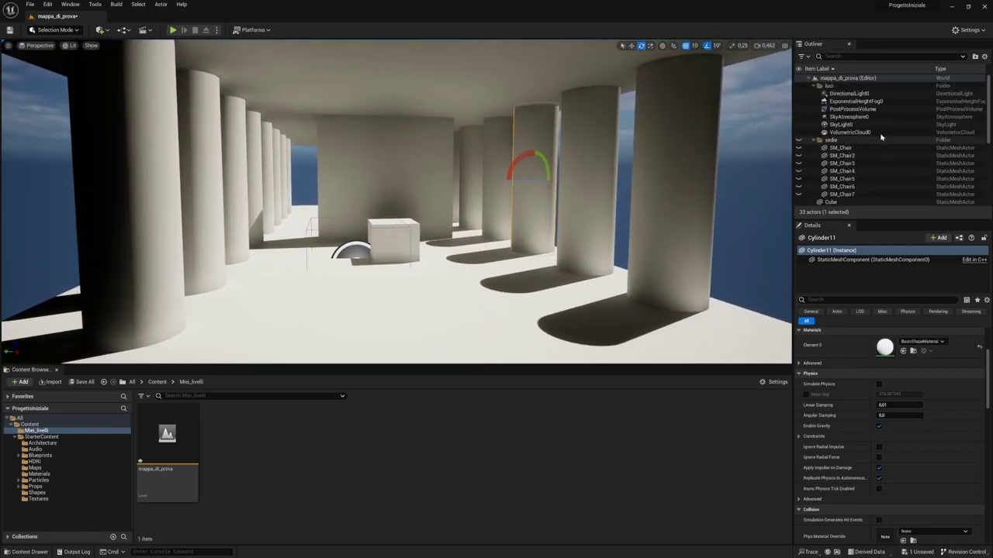
left_click(850, 93)
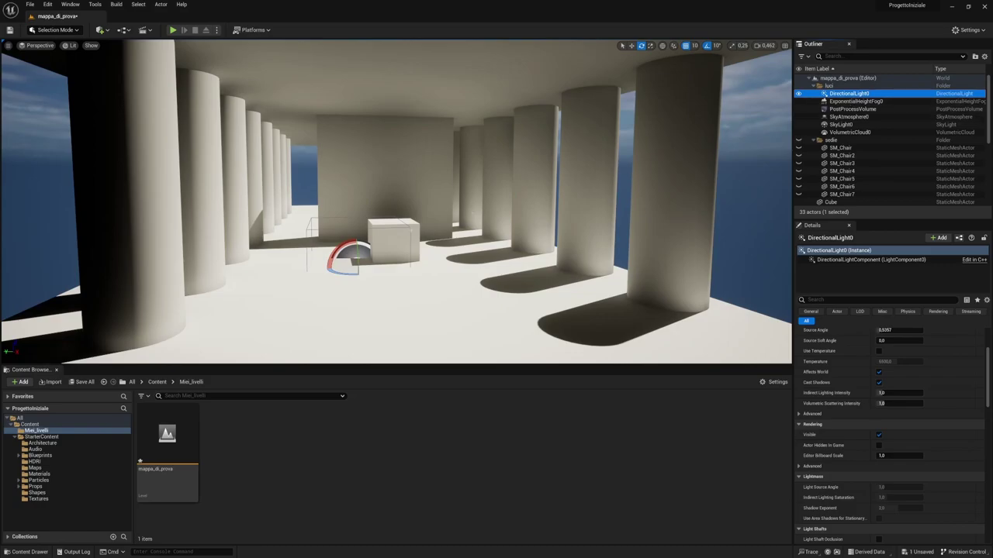
left_click_drag(328, 250, 337, 249)
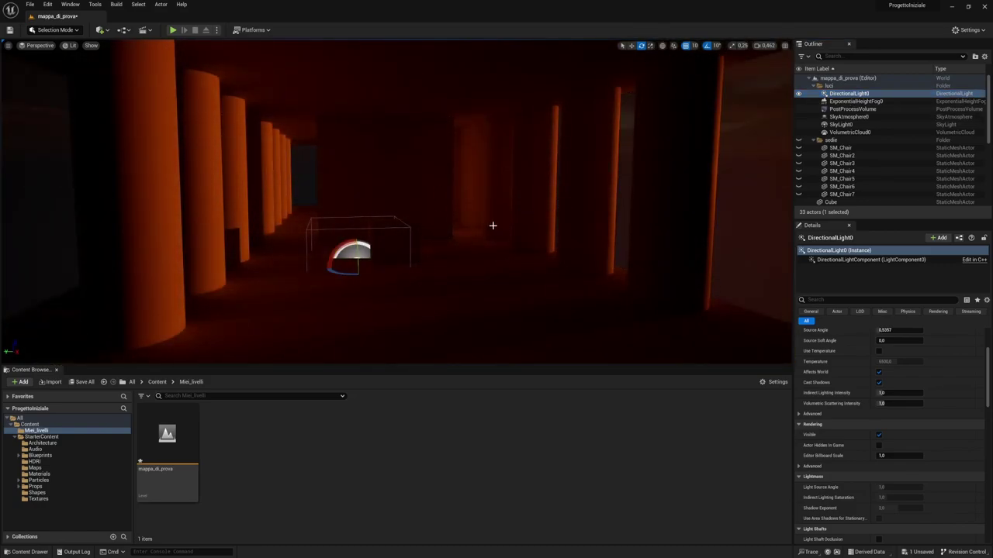
right_click_drag(493, 225, 558, 229)
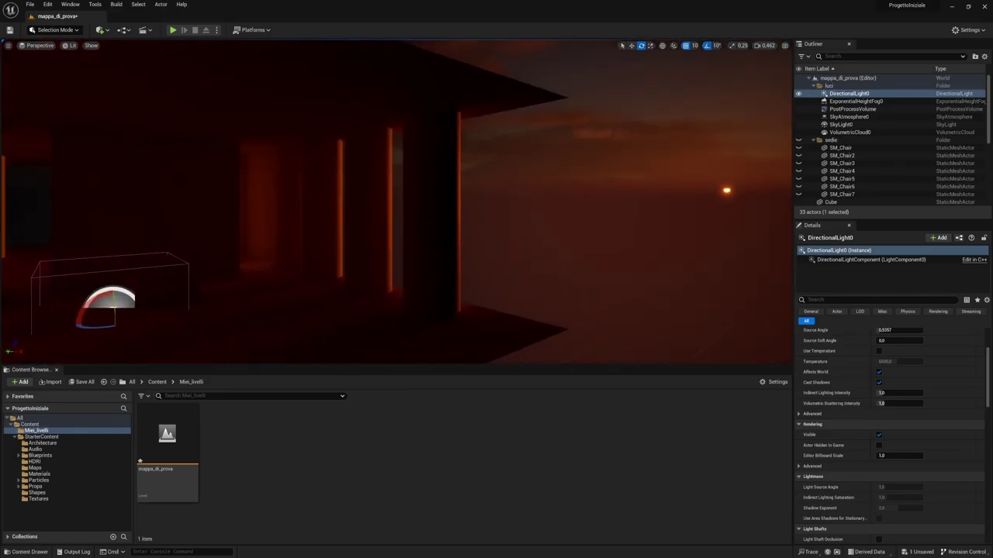
key("f")
left_click_drag(396, 232, 387, 235)
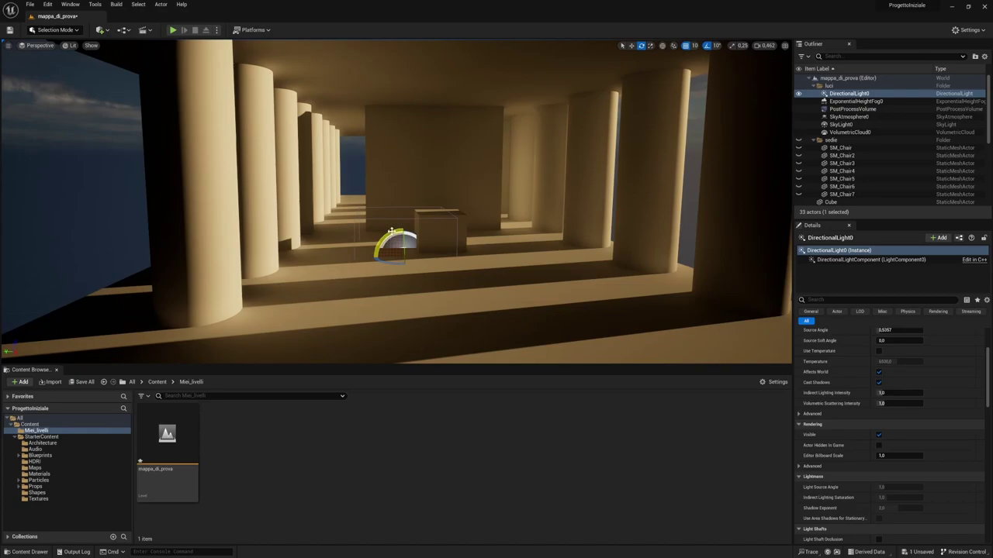
left_click_drag(391, 232, 560, 310)
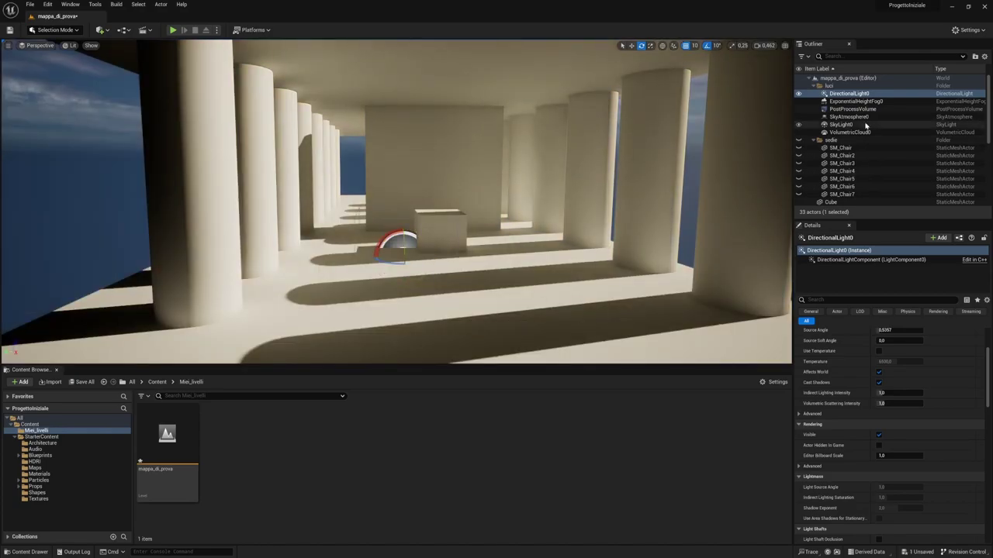
scroll(865, 424, "up", 3)
scroll(865, 424, "up", 1)
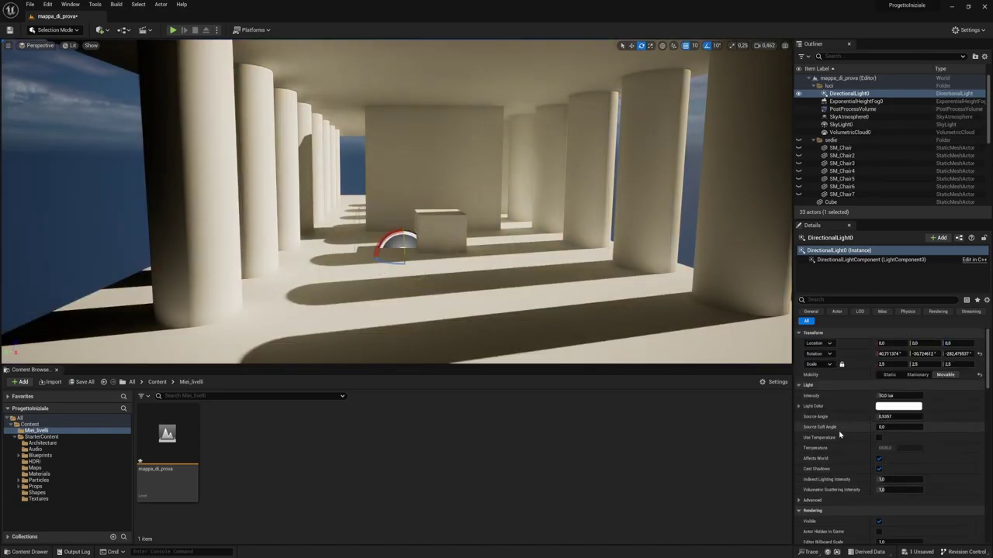
mouse_move(395, 201)
right_mouse_down()
mouse_move(496, 194)
mouse_move(435, 197)
right_mouse_up()
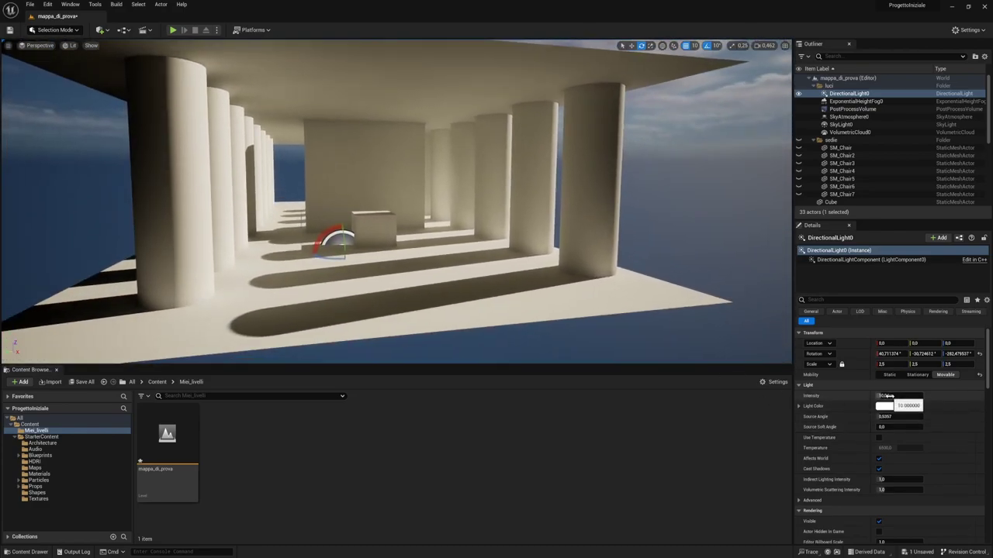
mouse_move(388, 233)
right_mouse_down()
mouse_move(504, 217)
mouse_move(434, 218)
right_mouse_up()
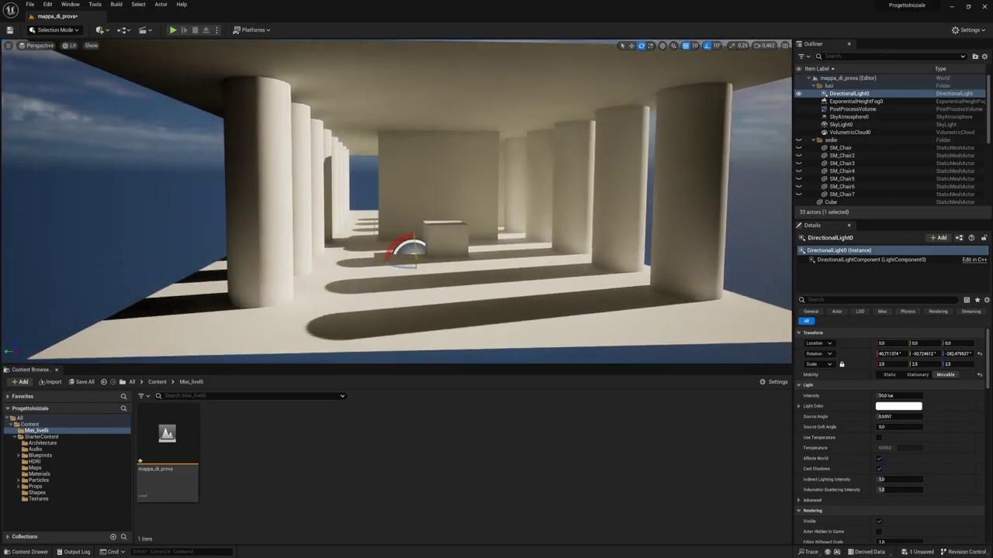
left_click(892, 396)
type("5")
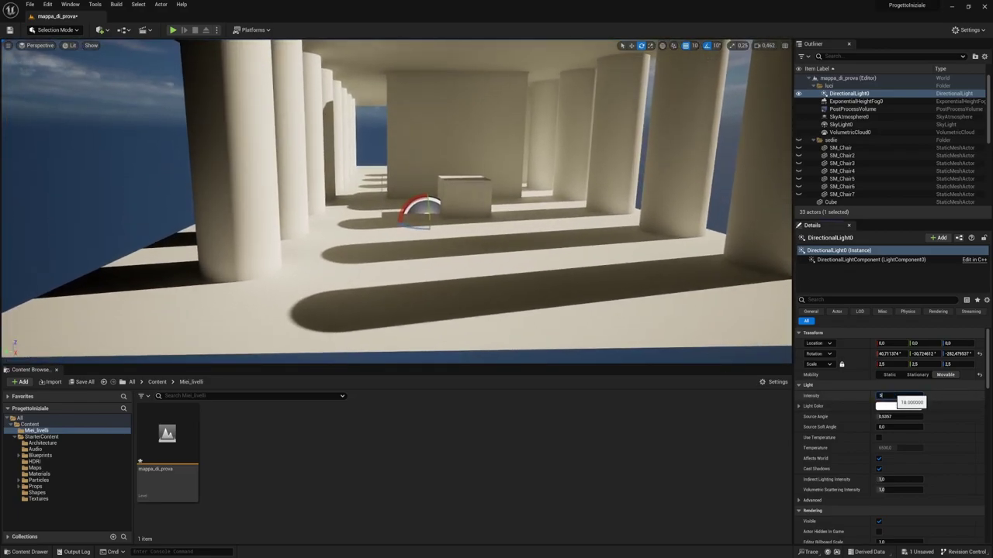
key("Return")
right_click_drag(396, 232, 434, 155)
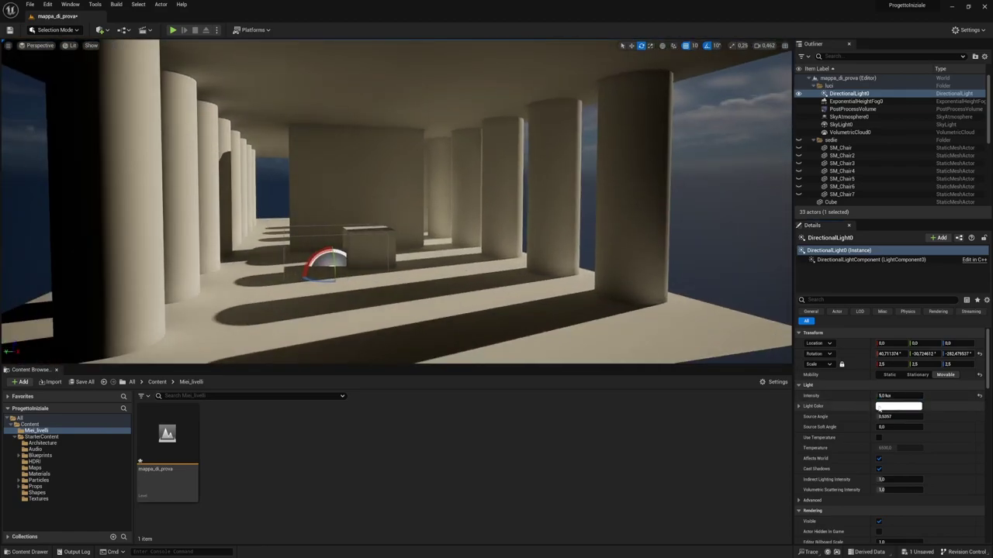
left_click(885, 395)
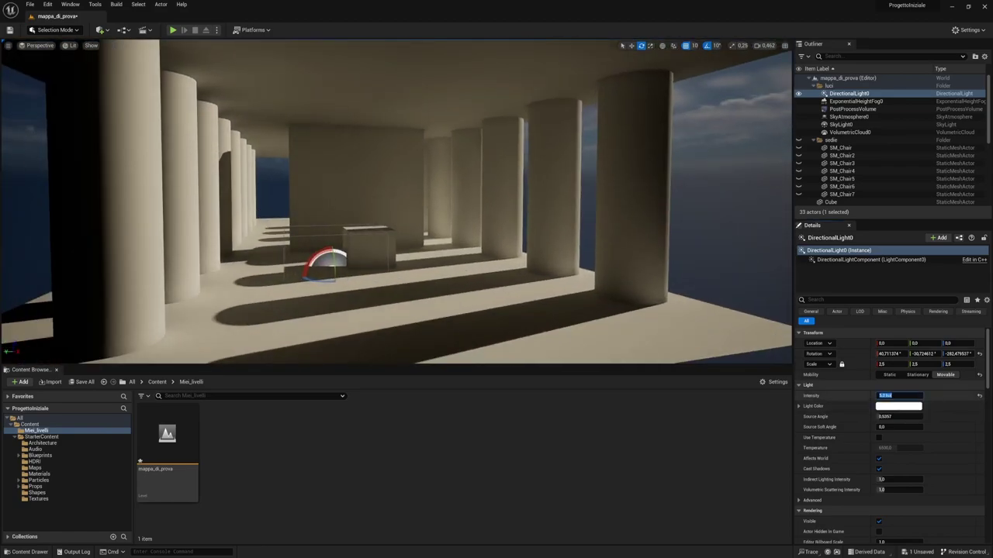
type("10")
key("Return")
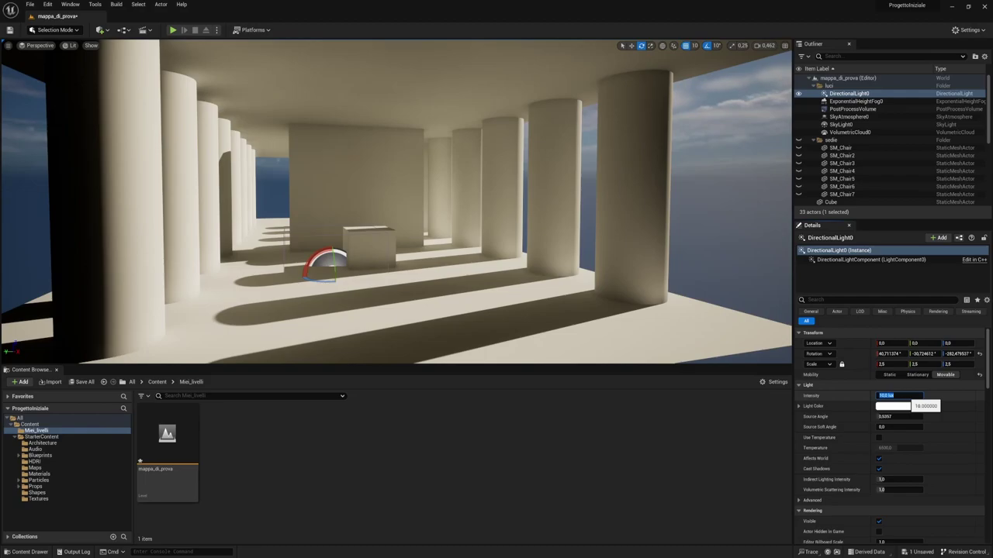
right_click_drag(395, 202, 380, 203)
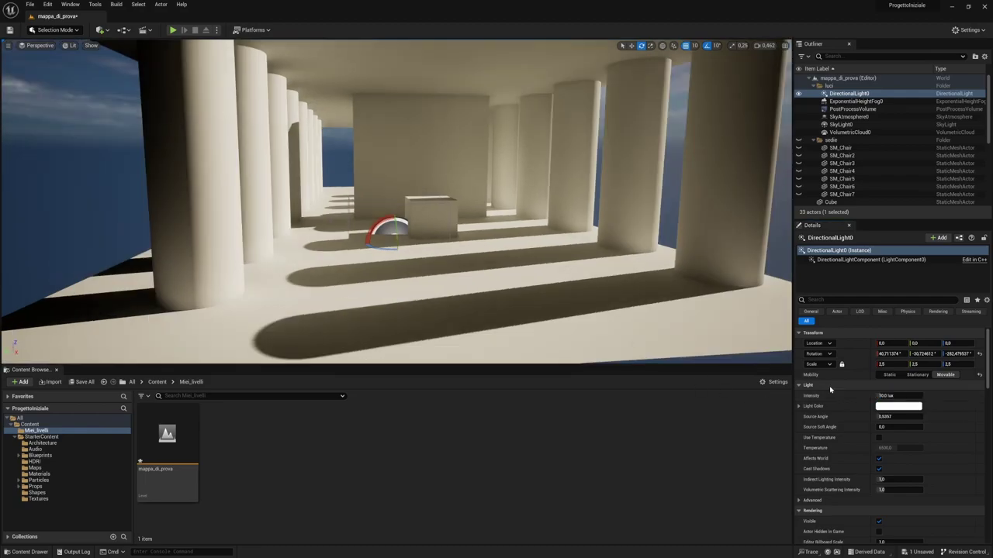
left_click(903, 396)
type("1")
key("Return")
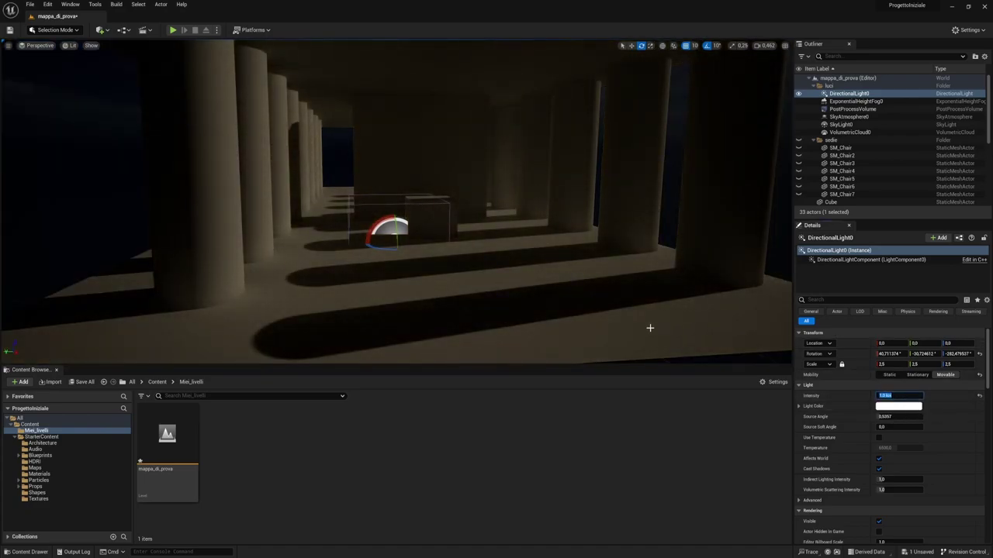
mouse_move(649, 328)
right_mouse_down()
mouse_move(674, 311)
mouse_move(667, 256)
mouse_move(667, 310)
right_mouse_up()
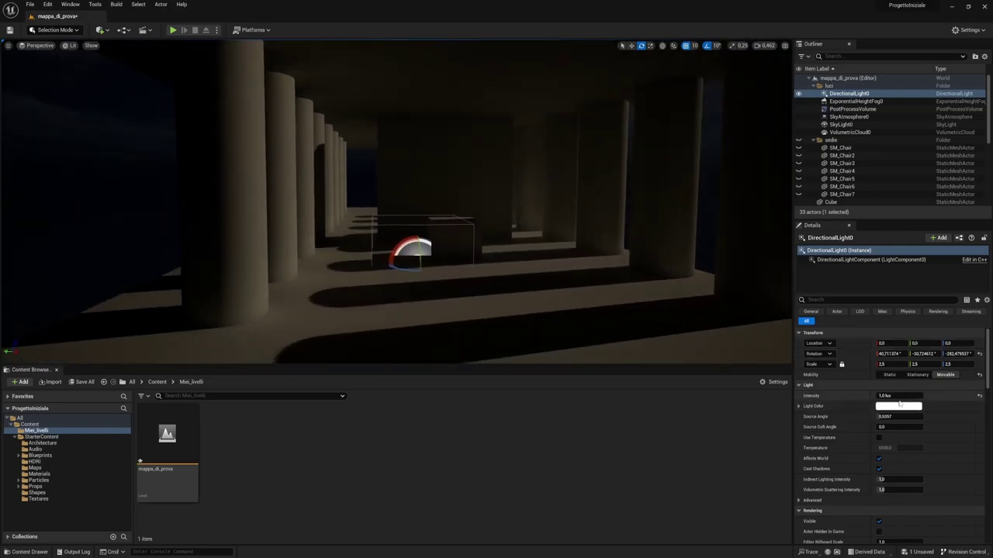
type("10")
key("Return")
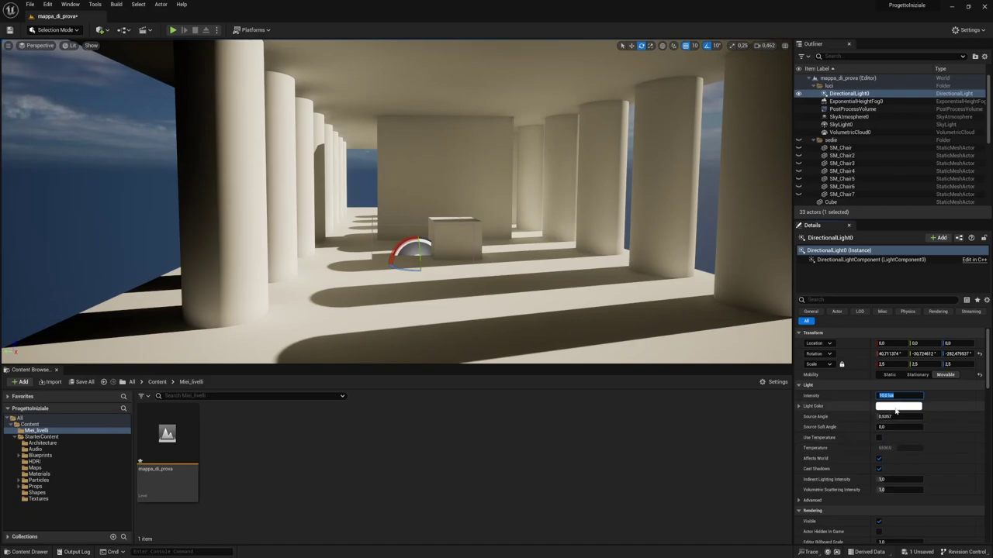
Step: Try orange-yellow, vivid yellow and white tints on the sunlight's Light Color
left_click(896, 410)
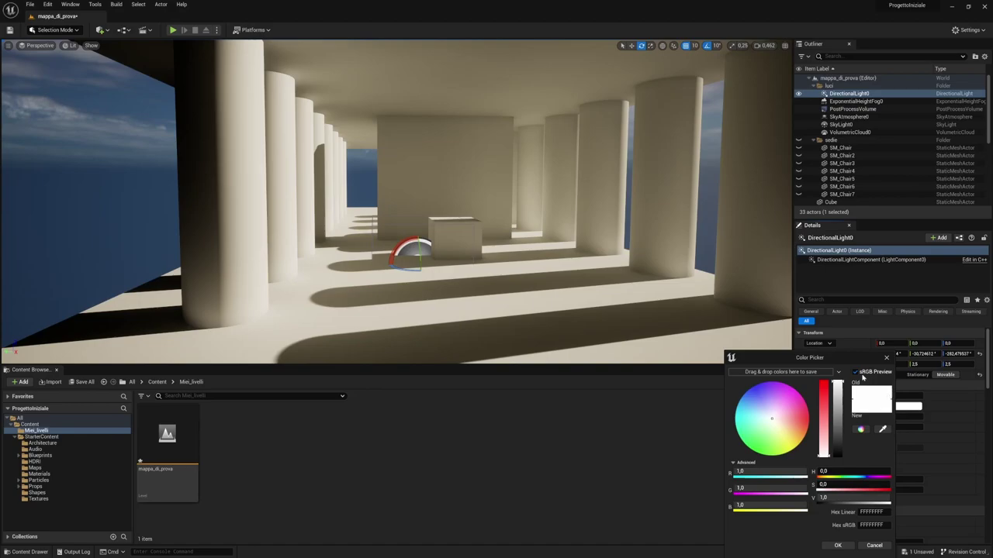
left_click_drag(833, 359, 785, 342)
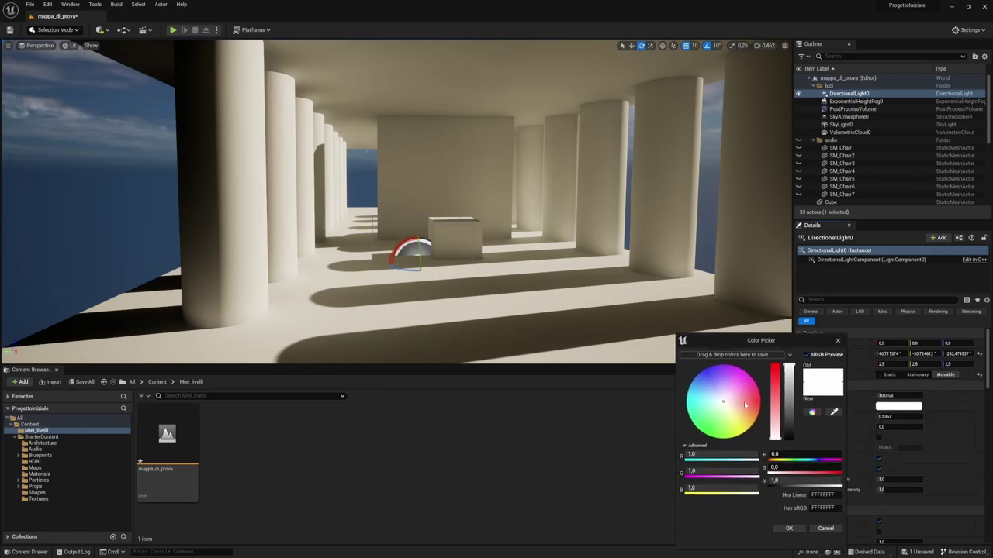
left_click_drag(730, 406, 747, 419)
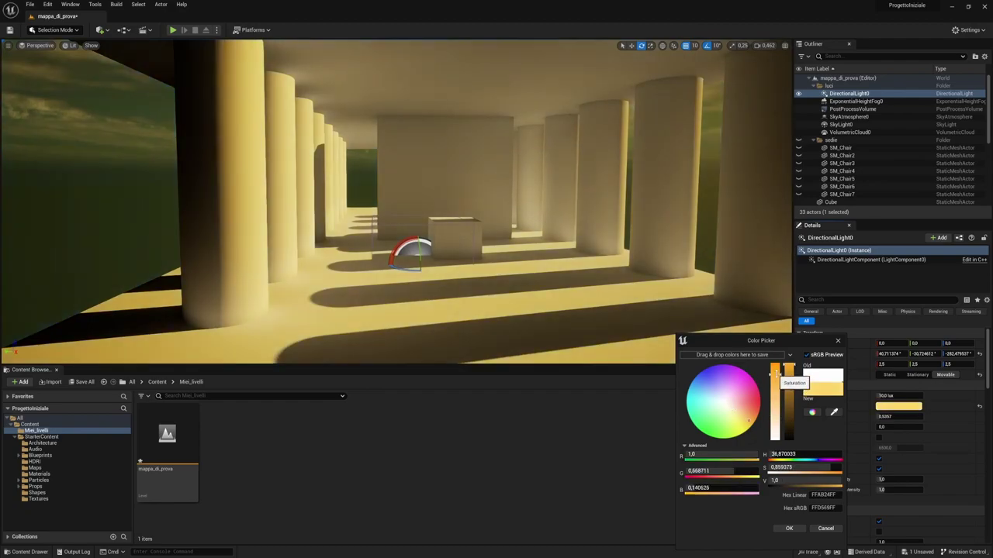
left_click_drag(777, 379, 776, 384)
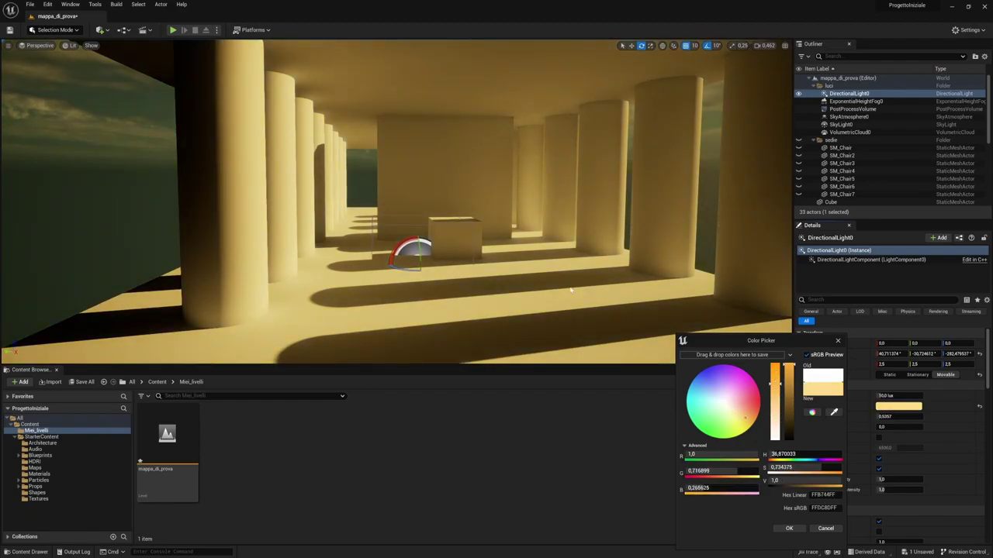
right_click_drag(571, 290, 504, 292)
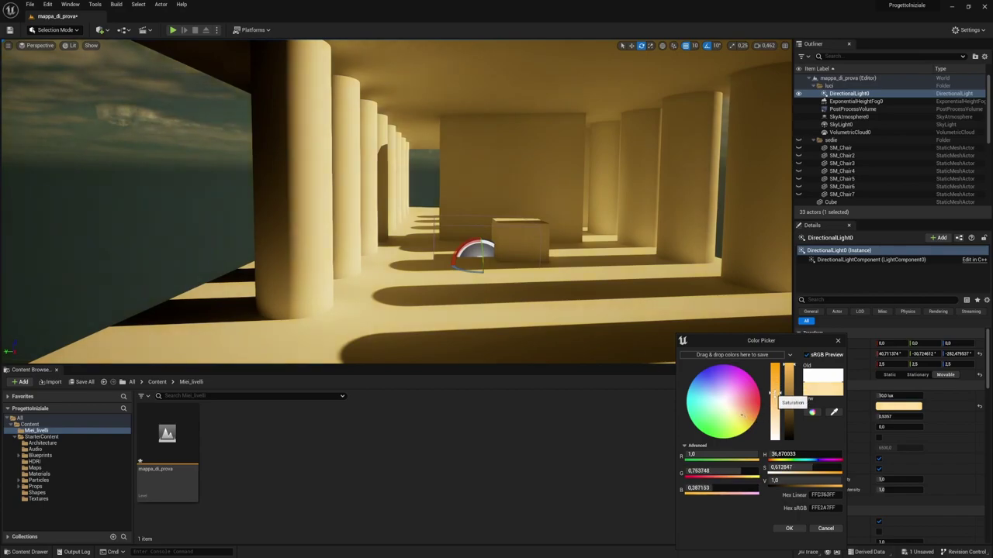
left_click_drag(778, 388, 774, 364)
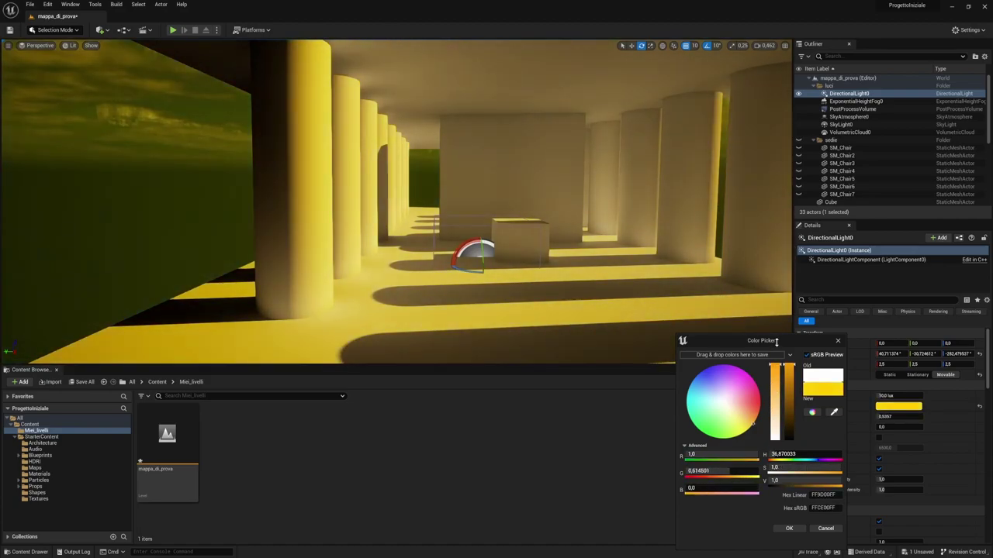
left_click_drag(776, 359, 780, 448)
left_click(775, 423)
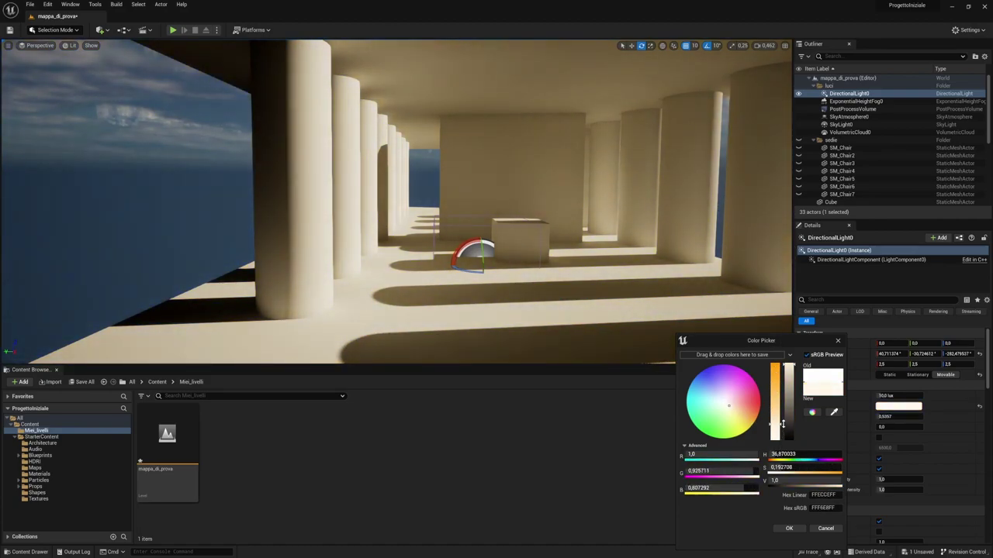
left_click_drag(792, 371, 789, 367)
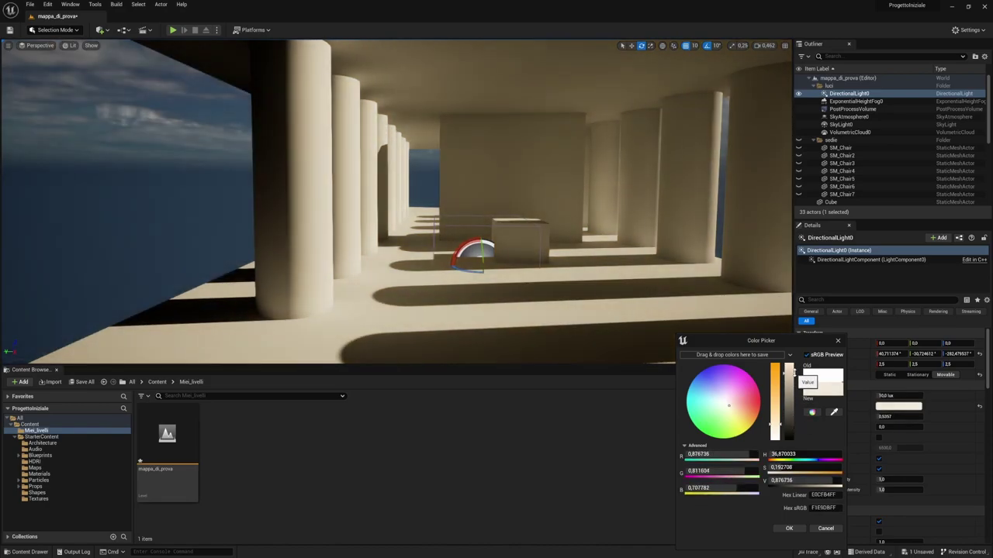
Step: Settle the sunlight colour on a faint pink, sRGB FAEBEF, and close the picker
left_click_drag(734, 402, 725, 392)
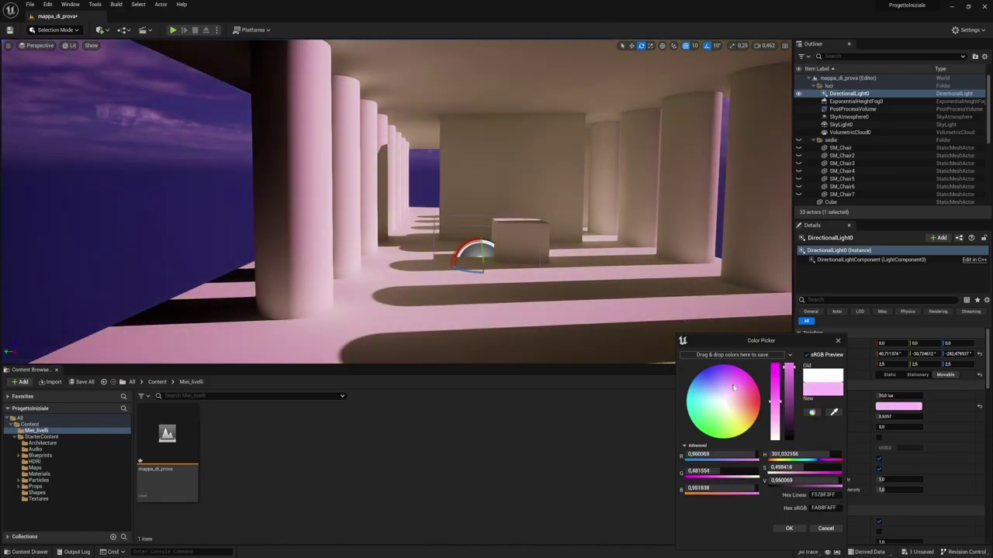
left_click_drag(776, 423, 775, 433)
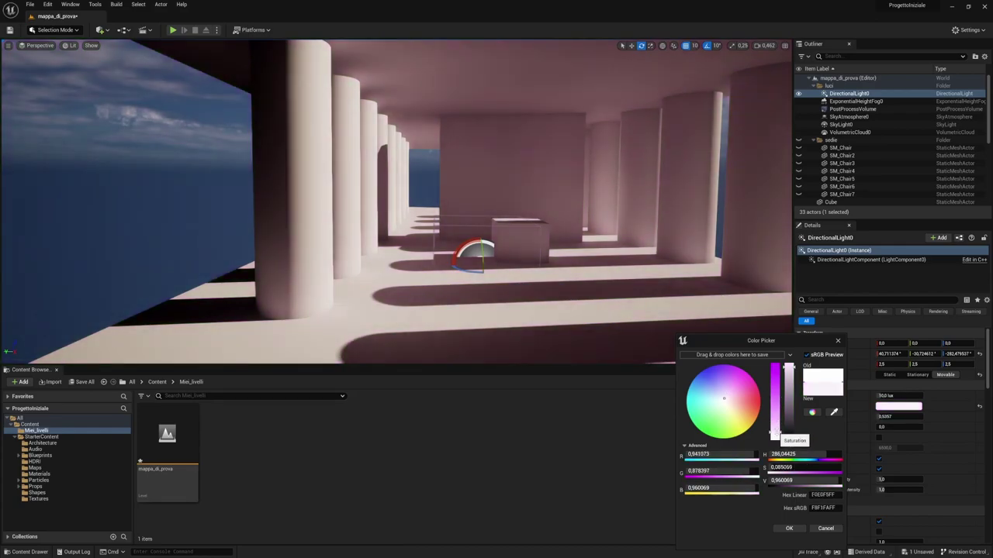
right_click_drag(397, 202, 481, 202)
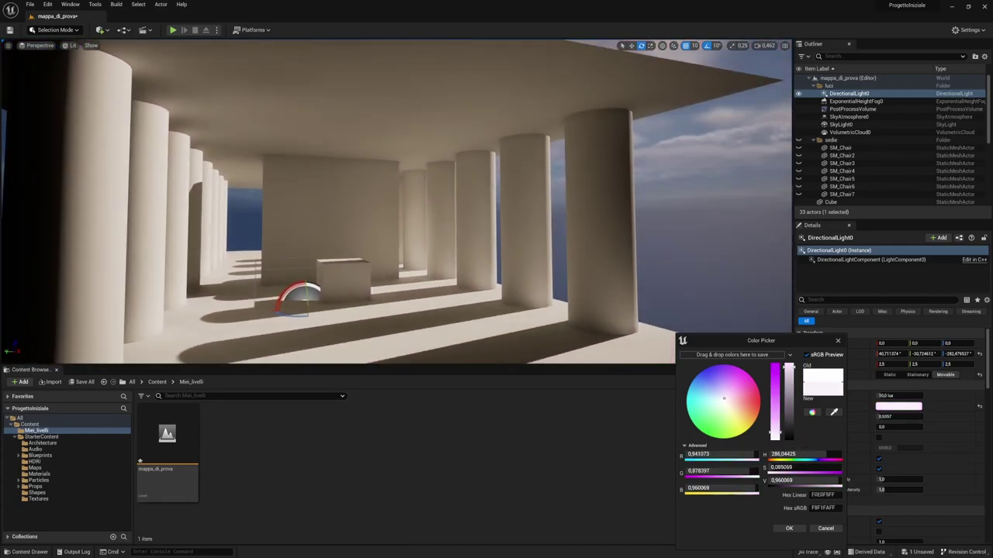
left_click_drag(780, 438, 775, 429)
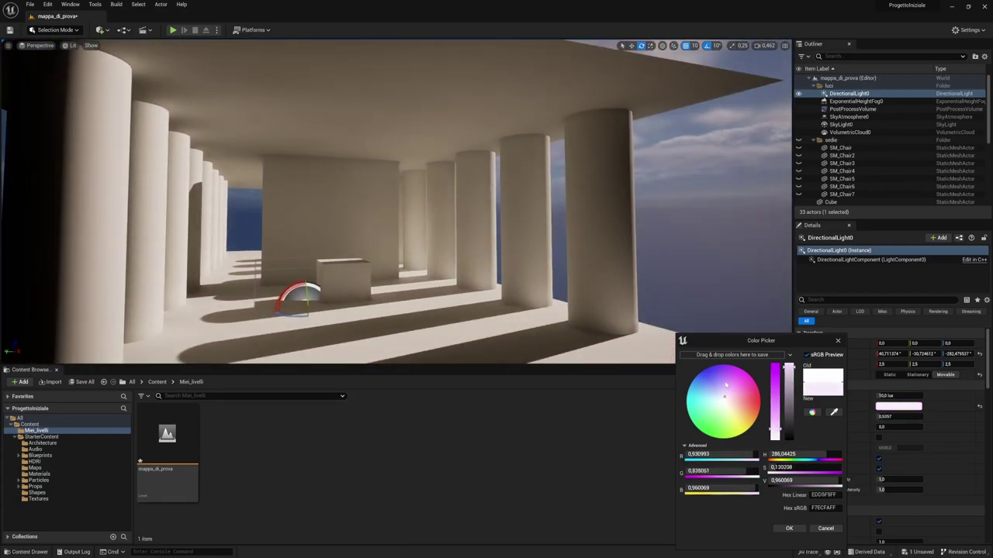
left_click_drag(725, 397, 725, 394)
right_click_drag(621, 295, 543, 279)
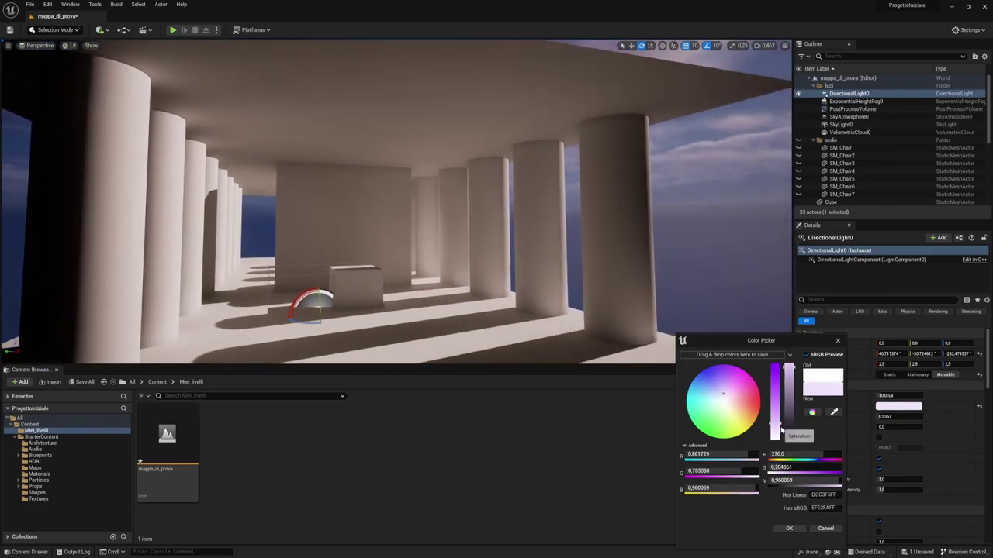
left_click_drag(774, 422, 772, 425)
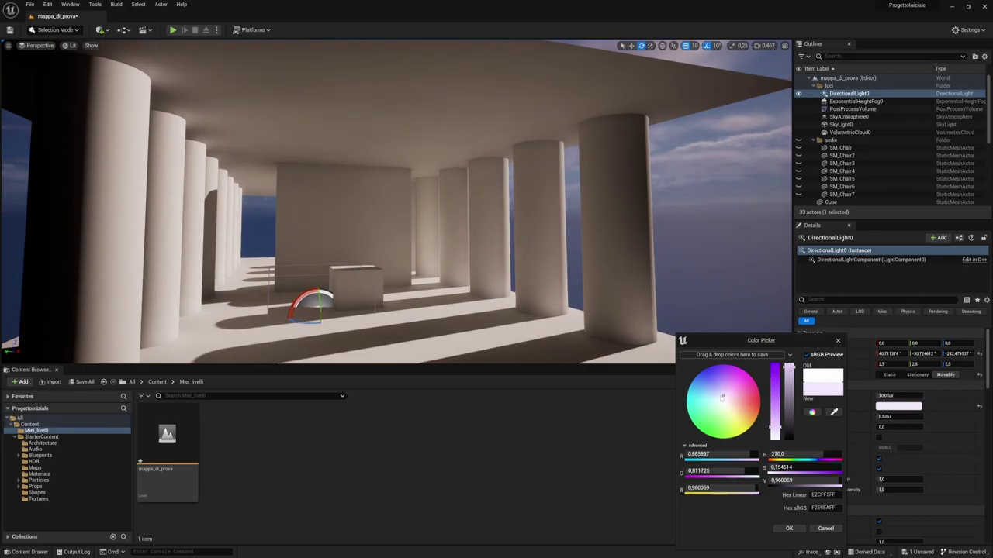
left_click(727, 398)
left_click_drag(728, 400, 727, 402)
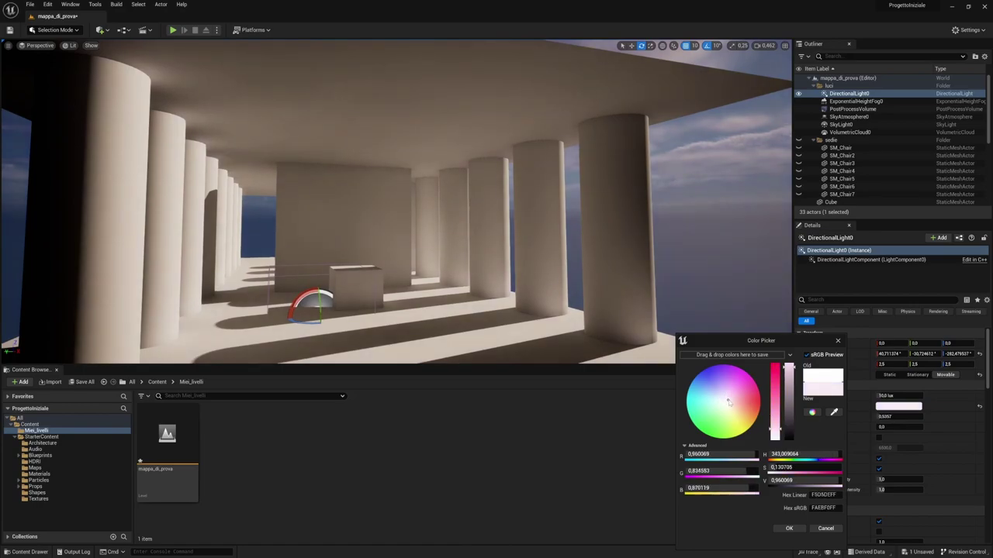
left_click_drag(628, 320, 613, 341)
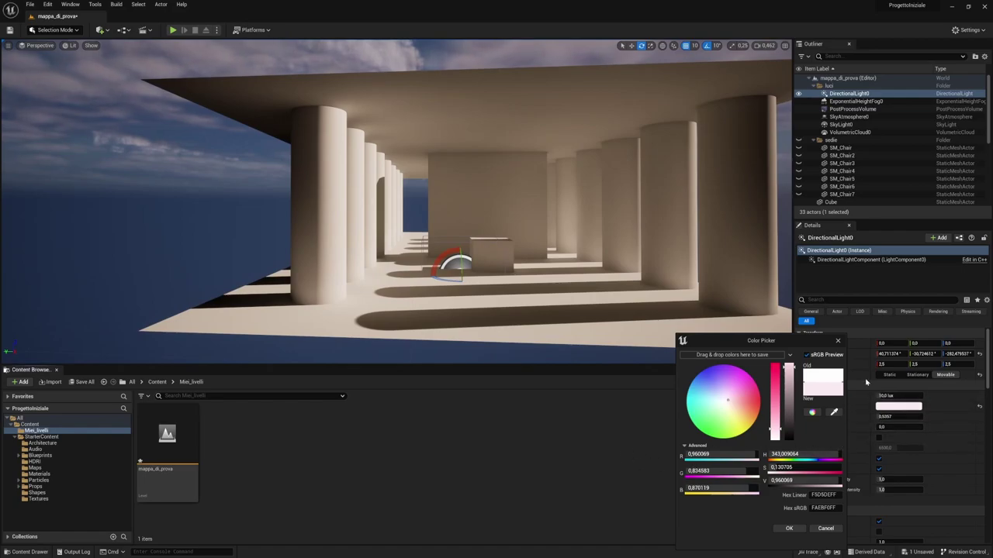
left_click(837, 341)
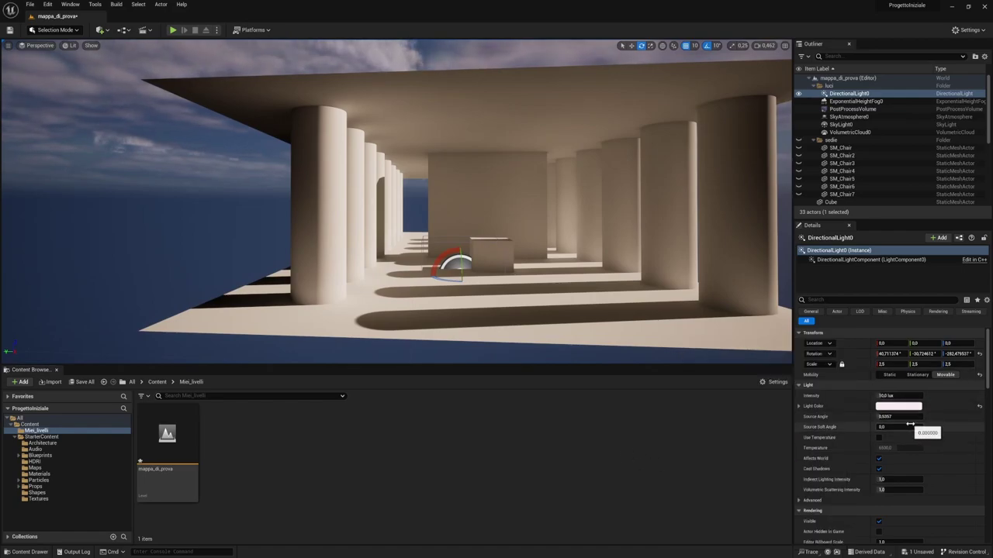
left_click(892, 480)
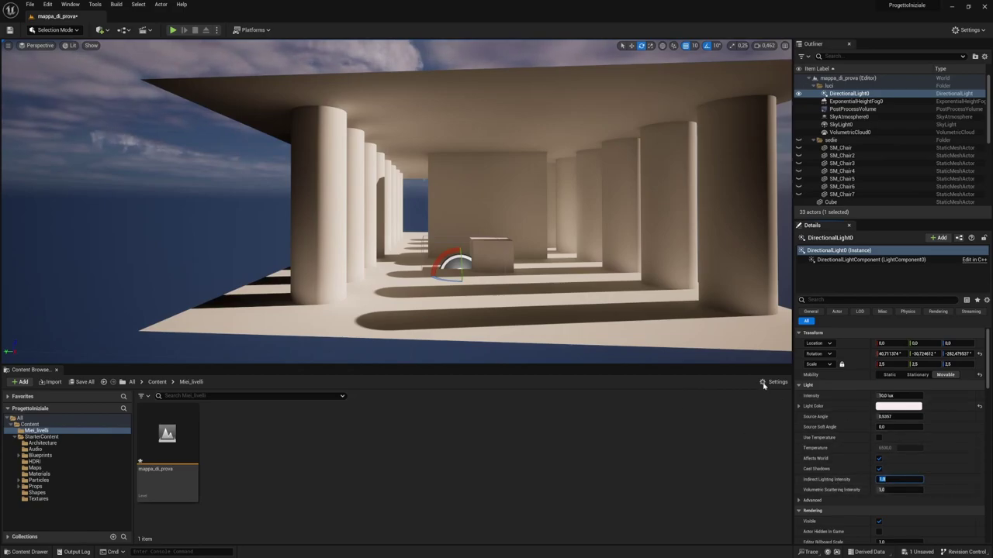
right_click_drag(434, 256, 334, 155)
key("f")
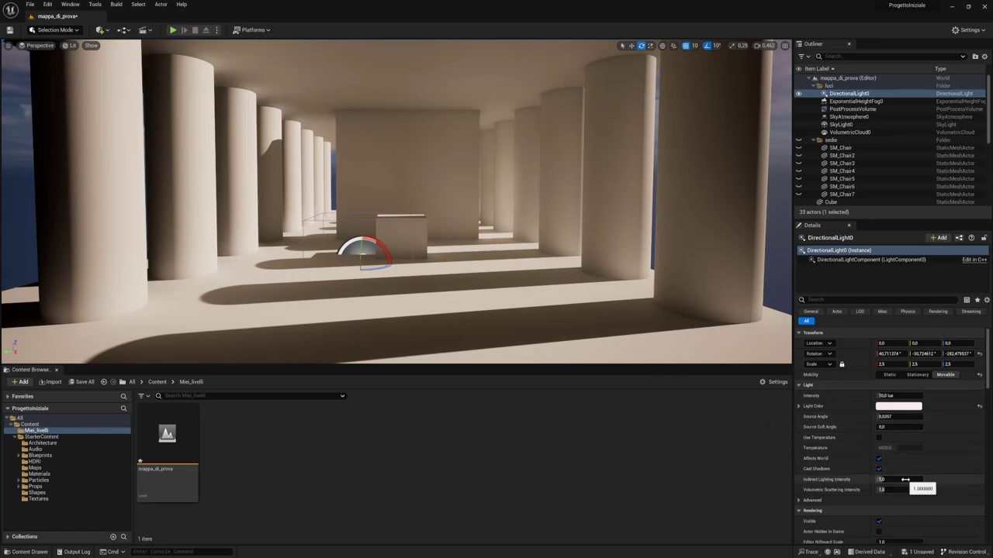
left_click_drag(904, 479, 876, 479)
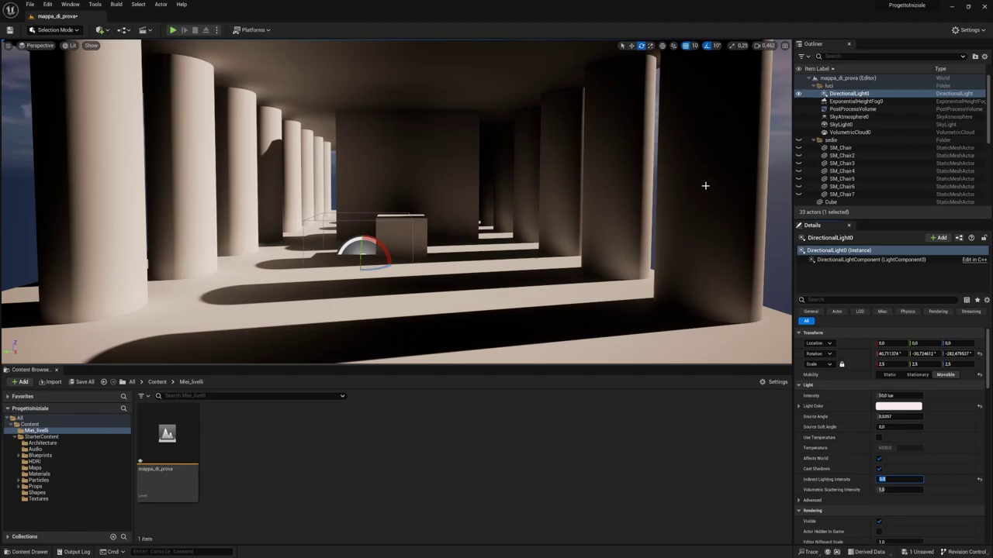
left_click_drag(882, 480, 907, 479)
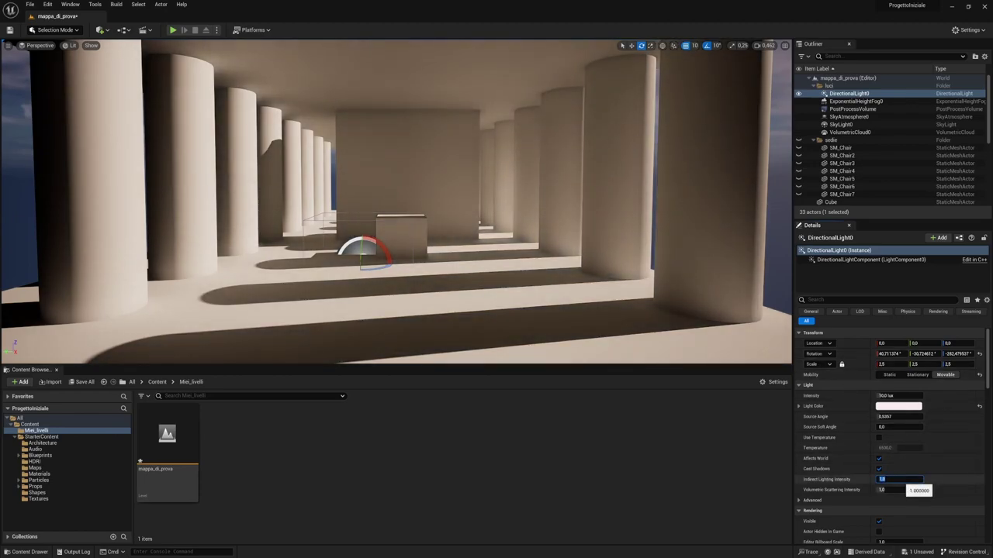
type("2")
key("Return")
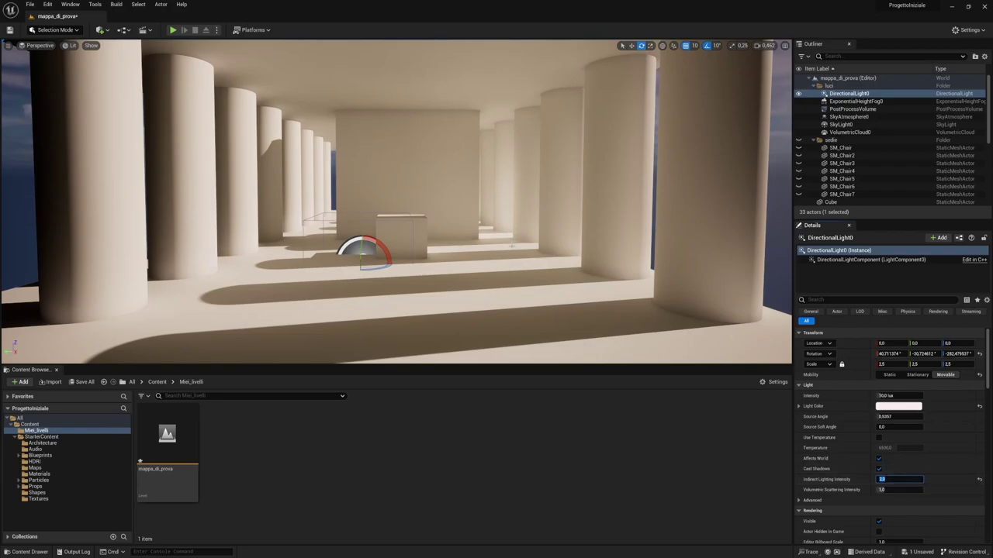
key("ctrl+z")
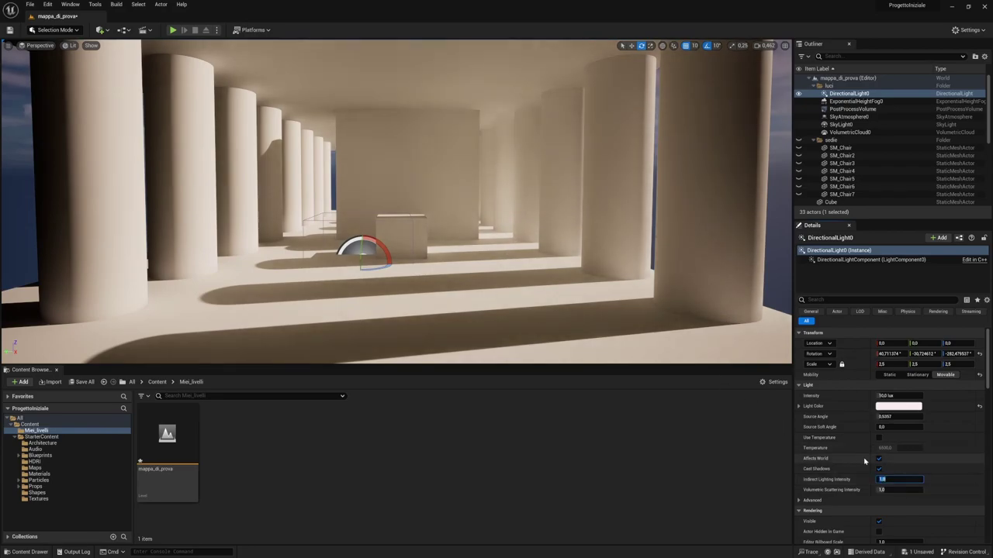
left_click_drag(573, 288, 572, 240)
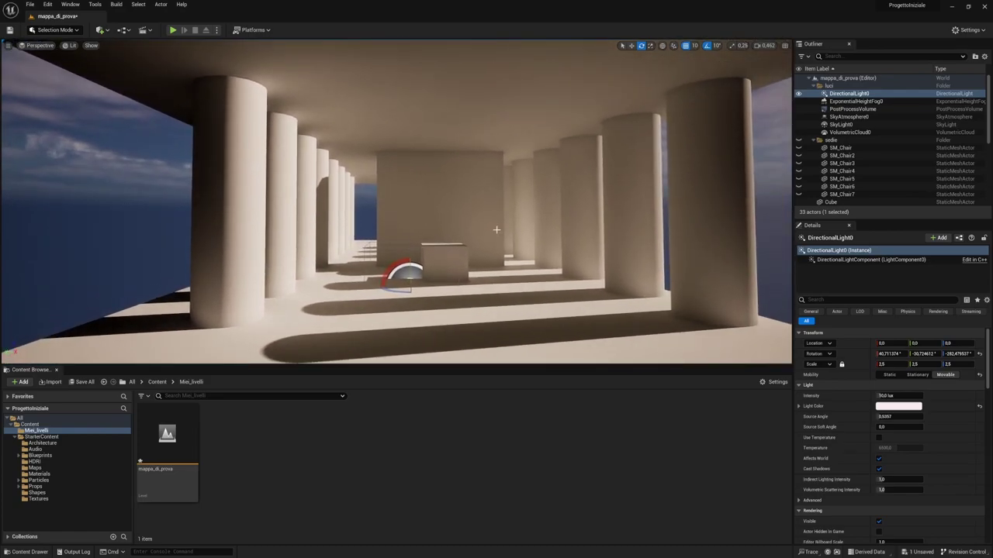
Step: Make the directional light's colour pure white by setting saturation to 0
left_click(895, 406)
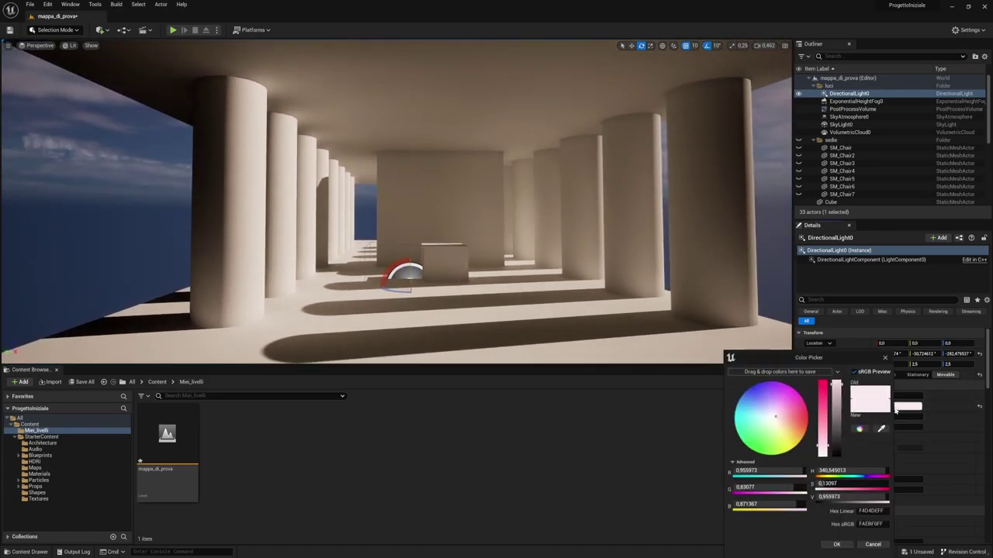
left_click_drag(827, 449, 827, 462)
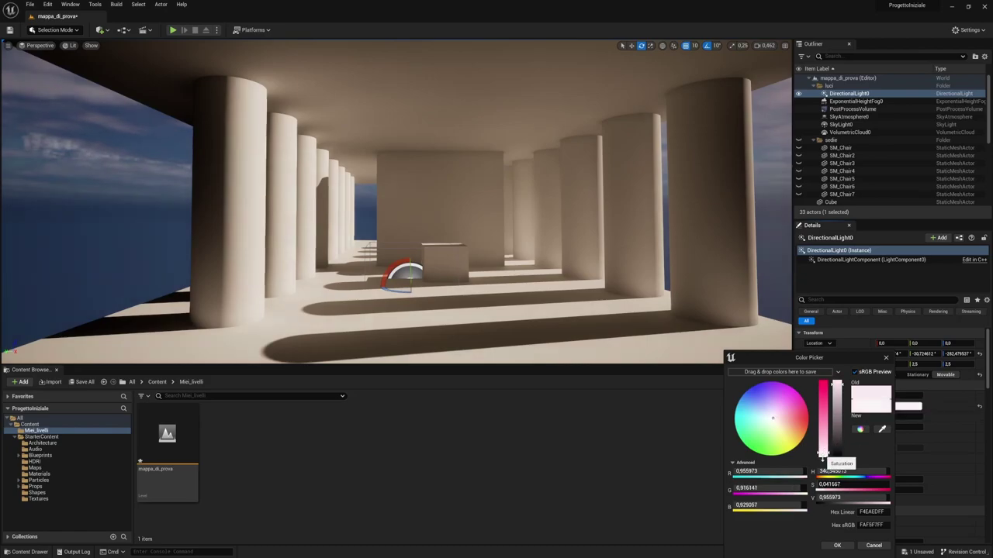
left_click(837, 545)
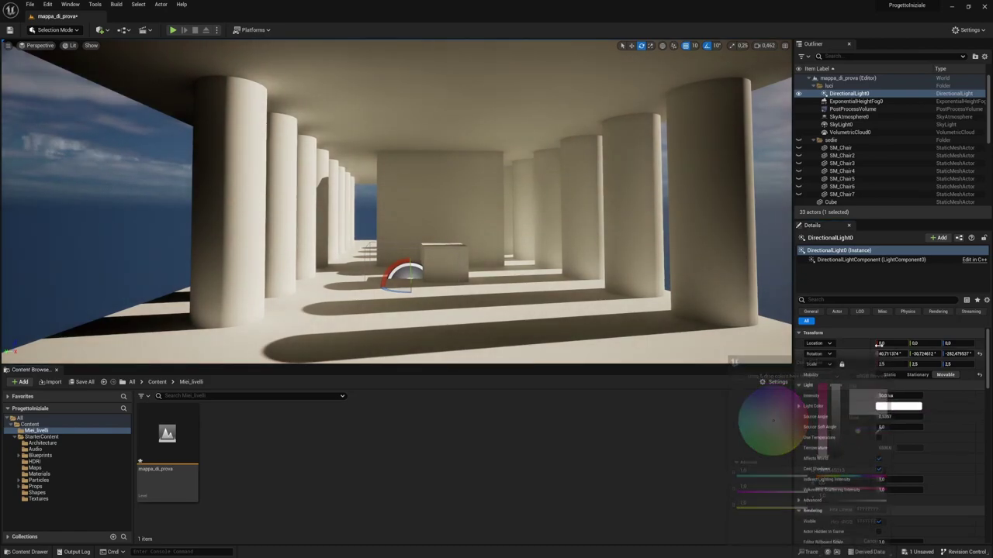
left_click_drag(652, 304, 639, 284)
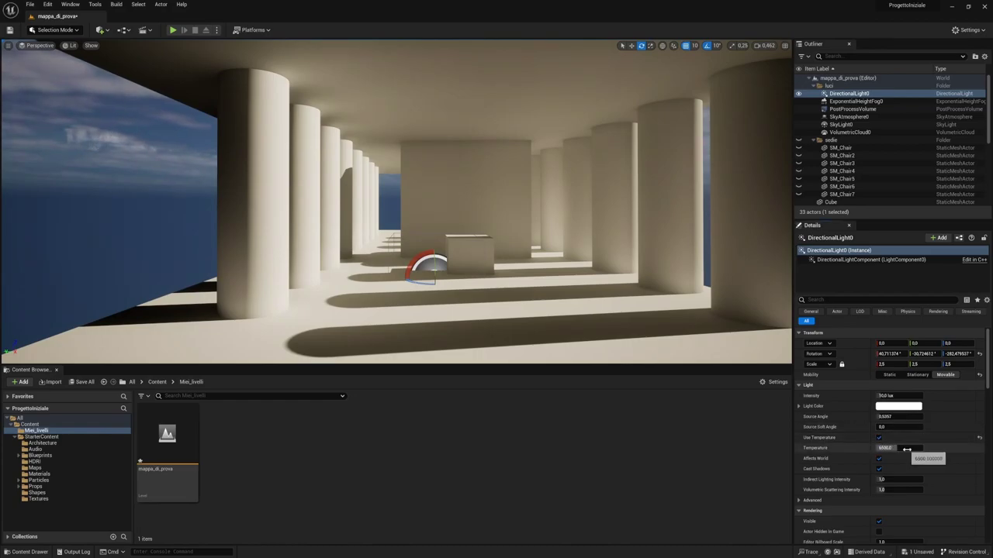
Step: Try warmer and cooler temperatures up to about 10516, then set Temperature back to 6500
mouse_move(466, 233)
right_mouse_down()
mouse_move(434, 256)
mouse_move(404, 233)
right_mouse_up()
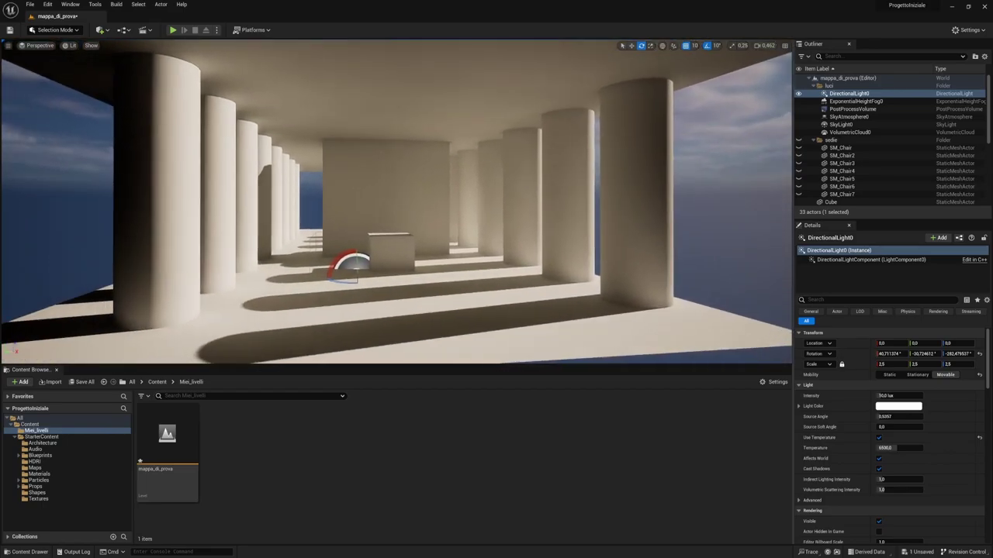
left_click_drag(898, 447, 877, 447)
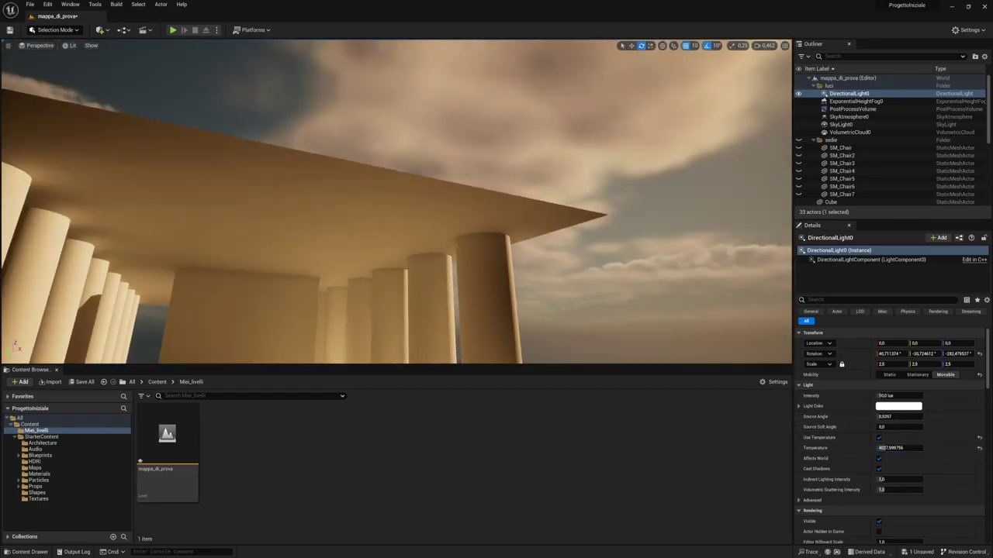
right_click_drag(404, 232, 372, 240)
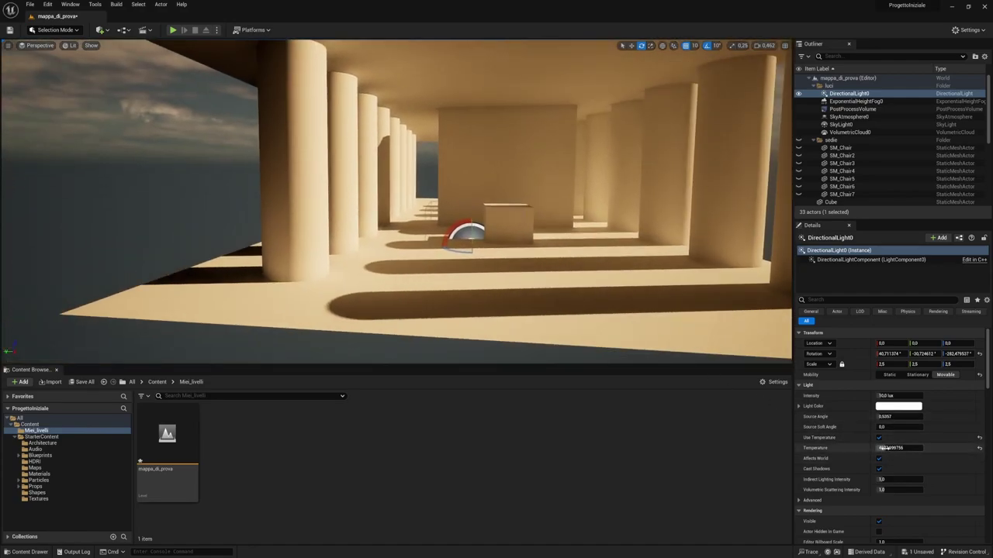
left_click_drag(882, 448, 911, 449)
right_click_drag(403, 233, 373, 232)
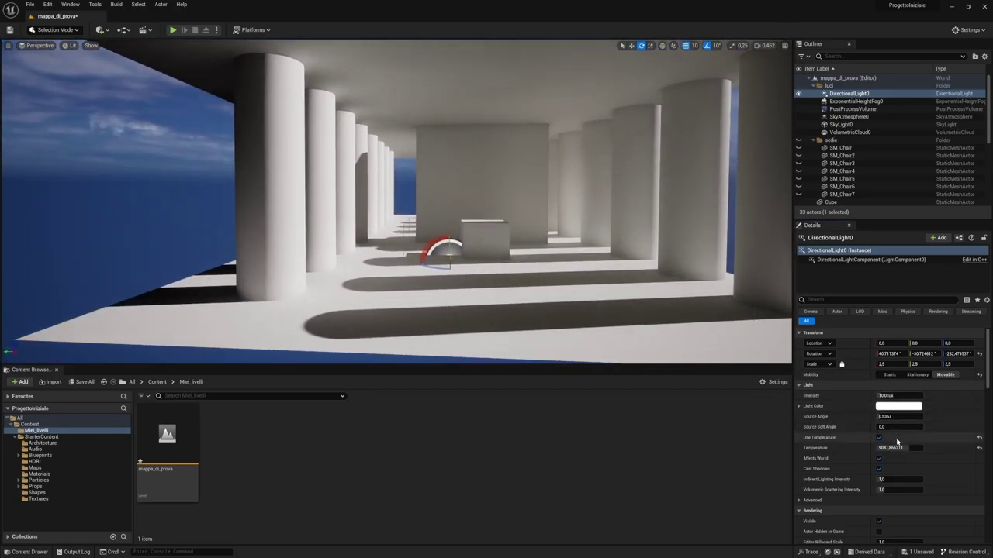
left_click_drag(899, 449, 885, 449)
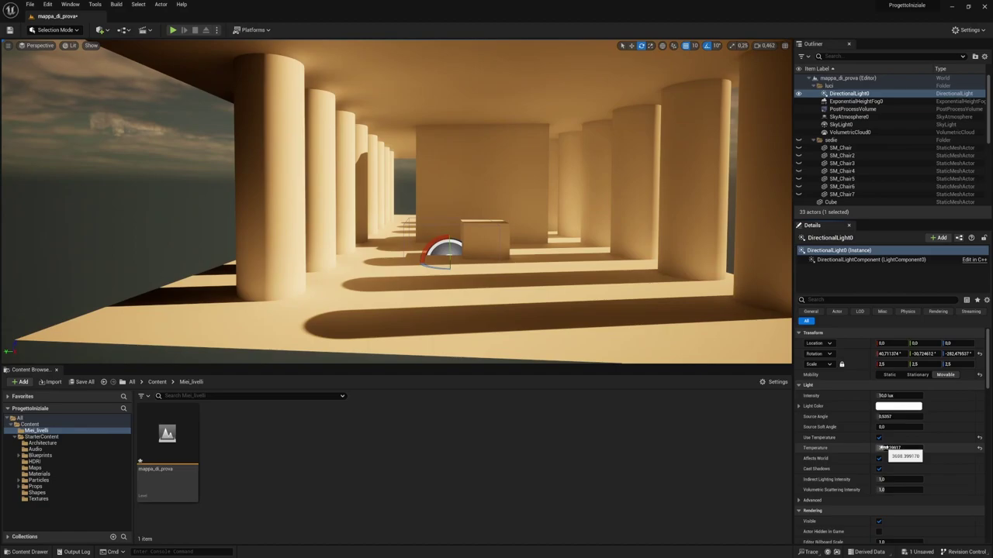
left_click_drag(882, 448, 917, 449)
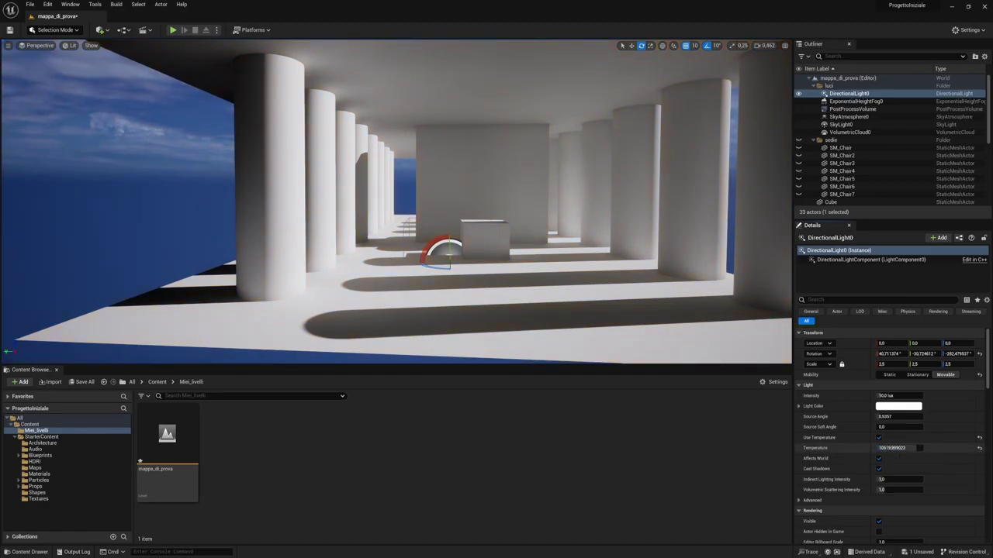
left_click(899, 448)
type("6500")
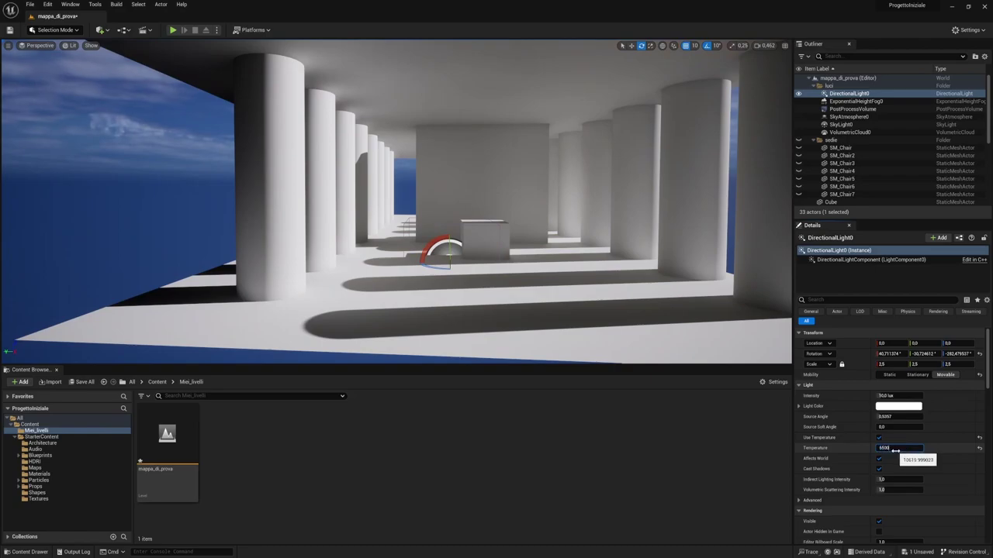
key("Return")
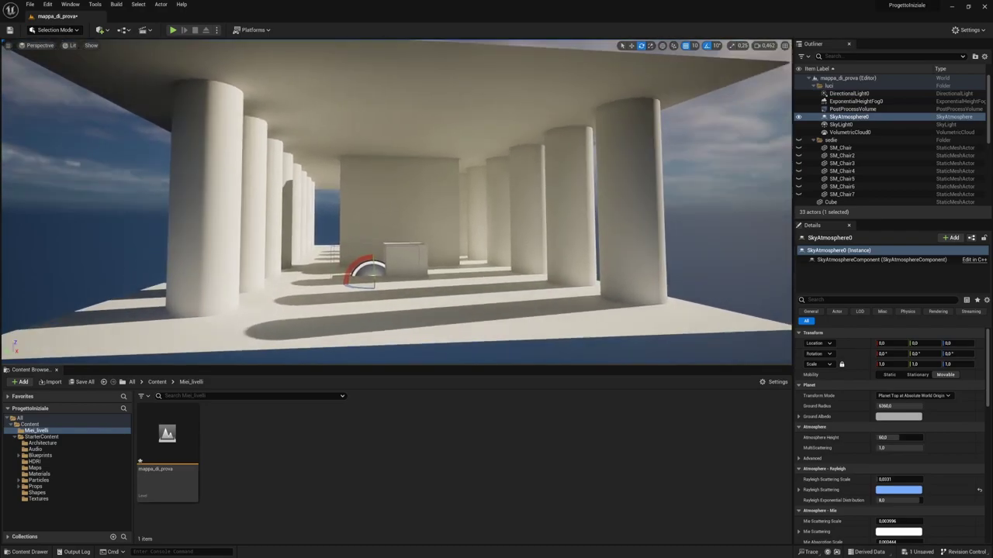
Step: Select SkyAtmosphere0 and scroll to Rayleigh, showing Atmosphere Height 60.0 and Rayleigh Scattering Scale 0.0331
mouse_move(622, 245)
left_mouse_down()
mouse_move(667, 295)
mouse_move(605, 299)
left_mouse_up()
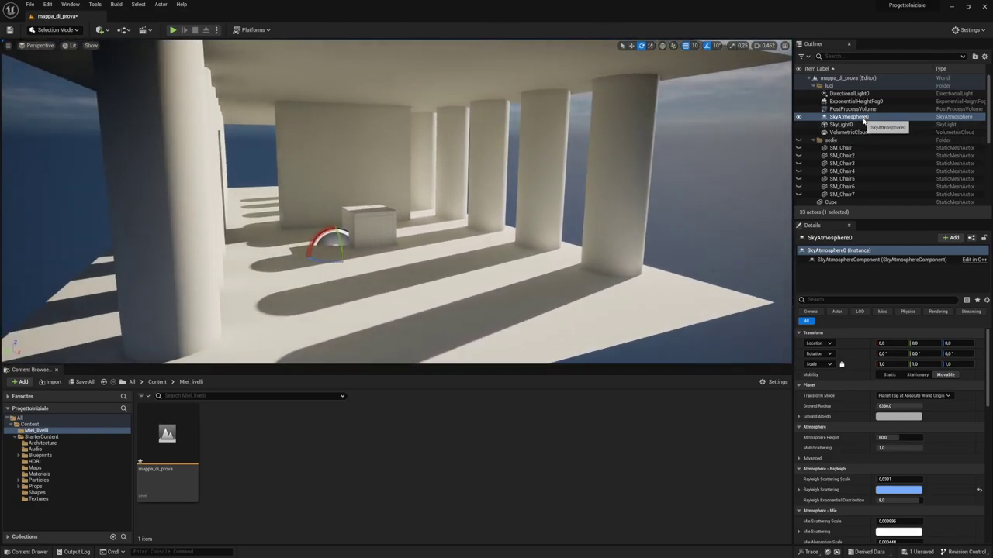
right_click_drag(657, 162, 657, 160)
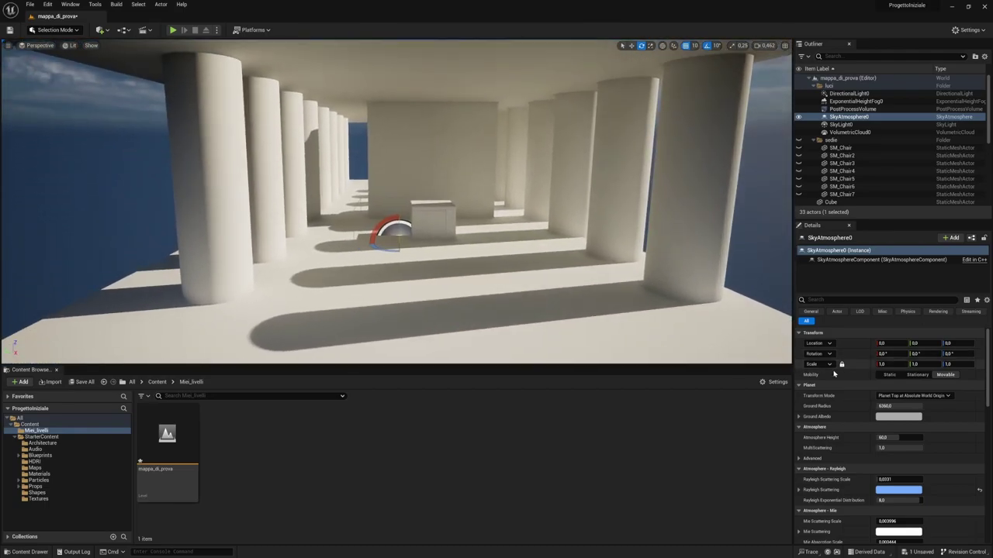
scroll(832, 411, "down", 3)
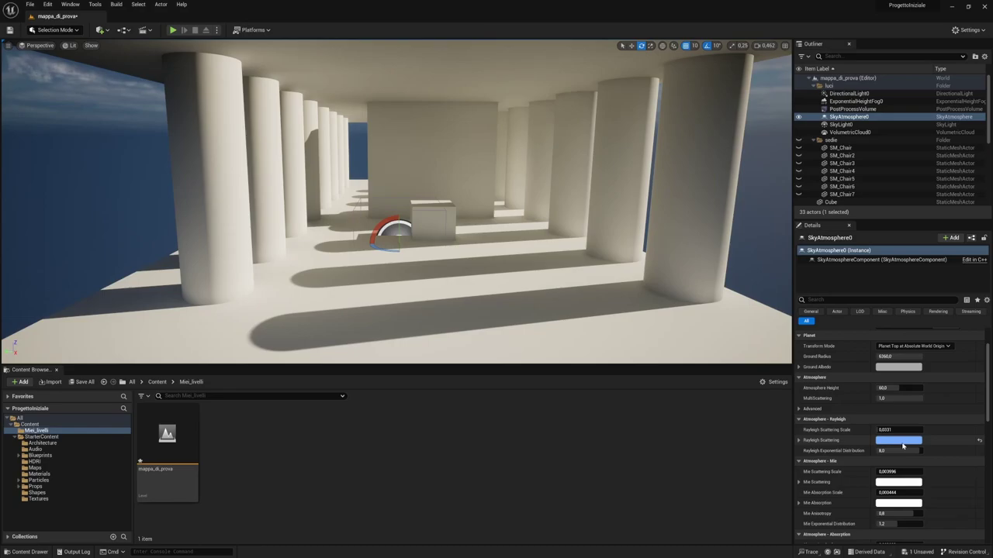
mouse_move(813, 444)
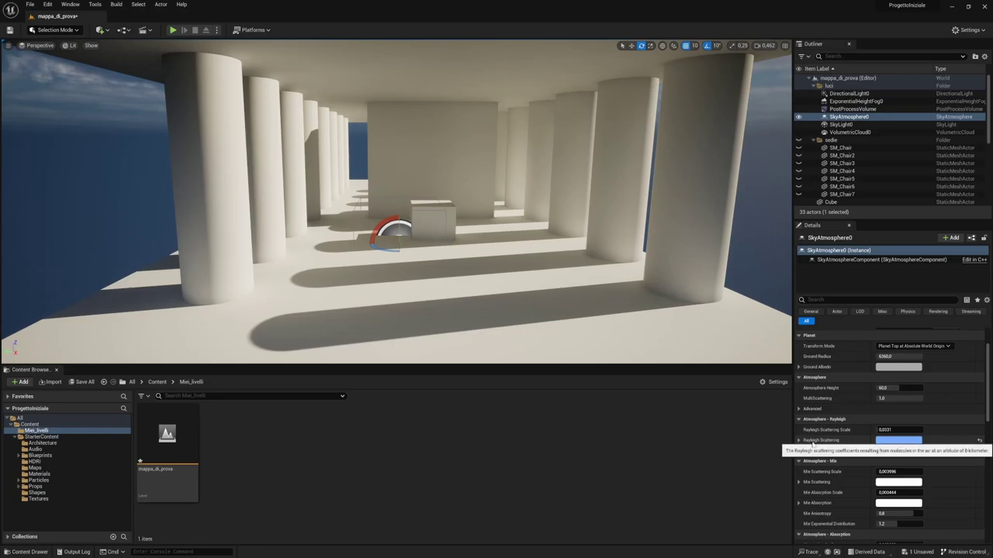
left_click(895, 444)
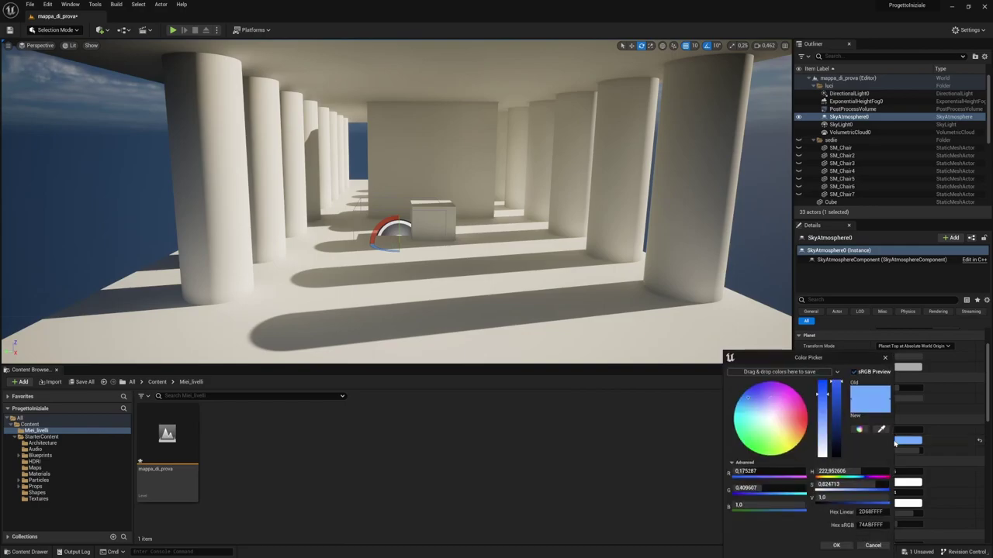
left_click(794, 420)
mouse_move(619, 308)
right_mouse_down()
mouse_move(574, 233)
mouse_move(617, 322)
right_mouse_up()
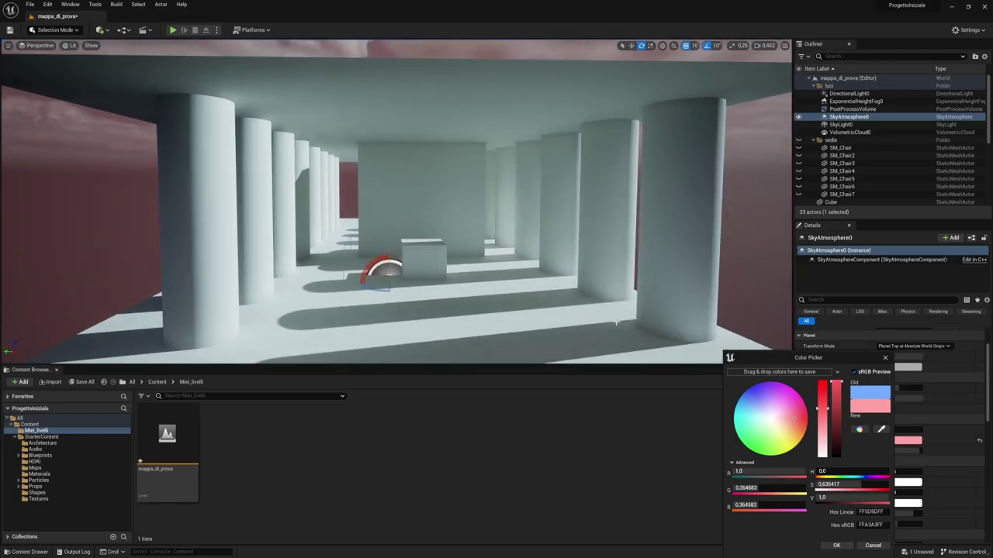
left_click_drag(774, 449, 754, 444)
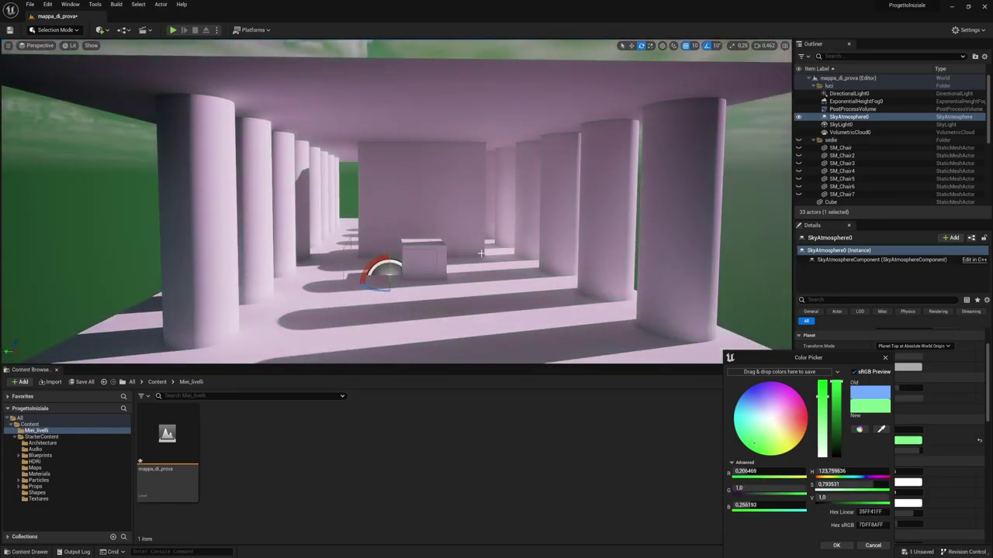
right_click_drag(481, 252, 481, 252)
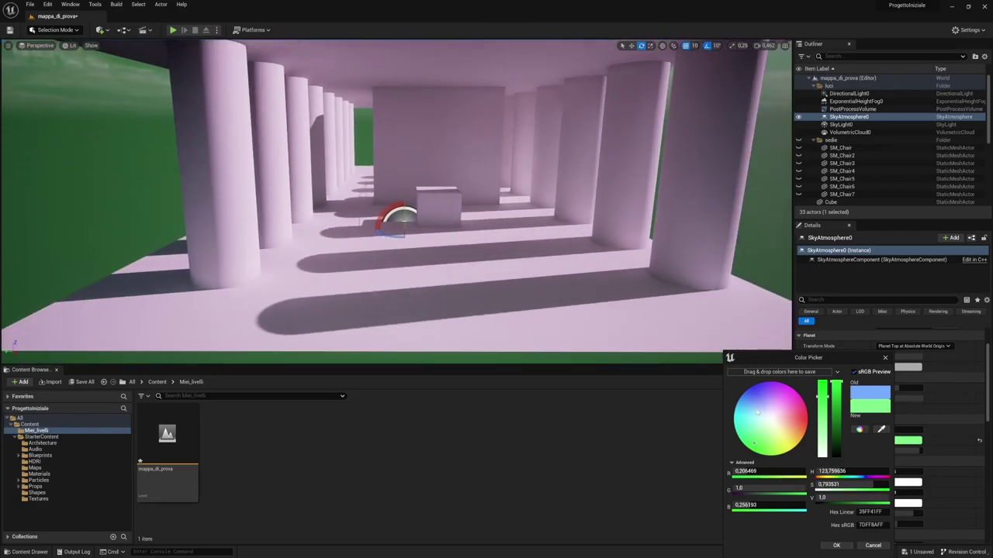
key("ctrl+z")
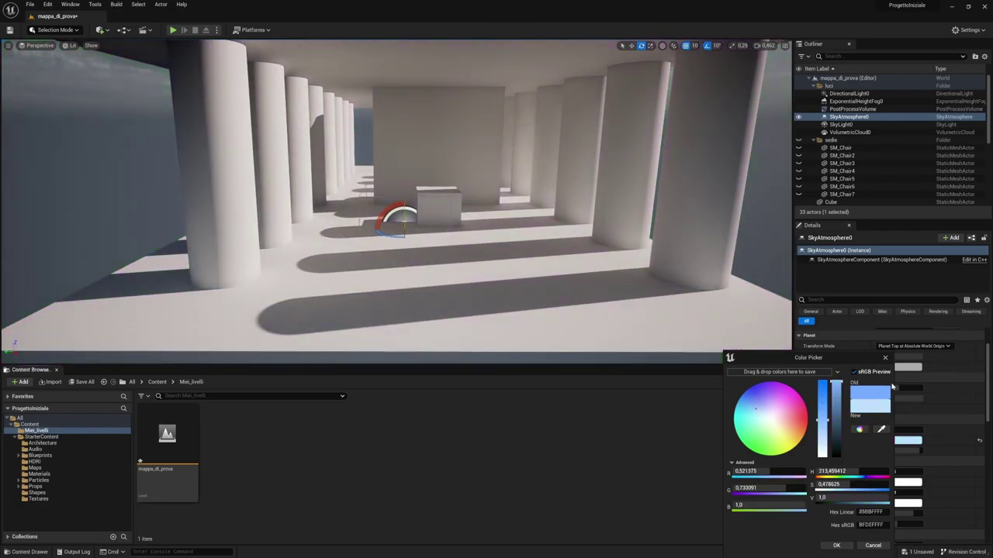
left_click(885, 359)
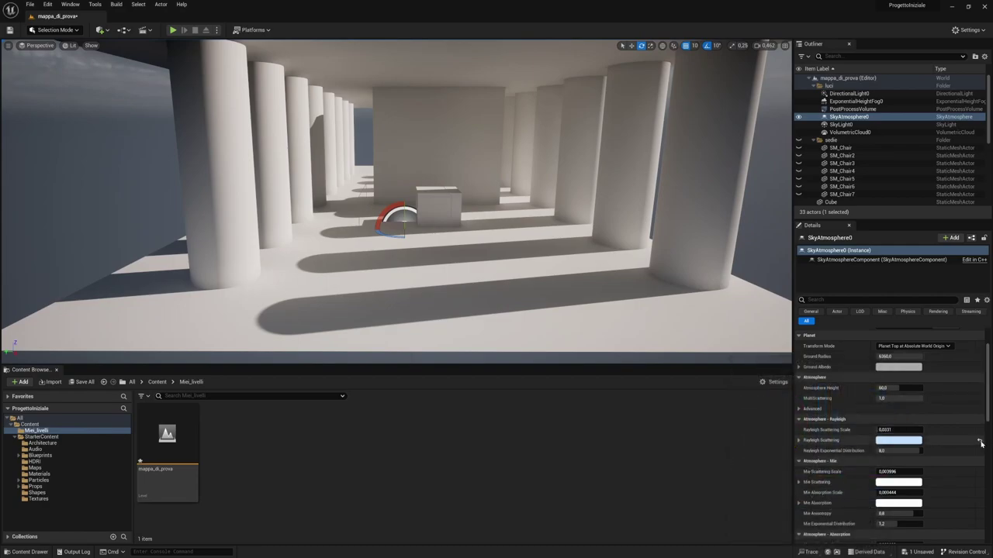
left_click(979, 441)
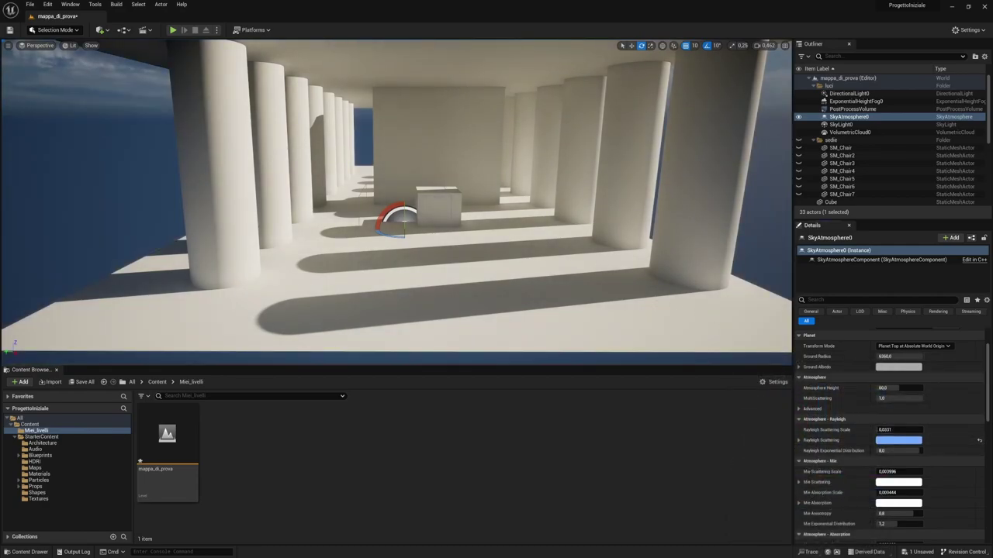
right_click_drag(700, 326, 699, 309)
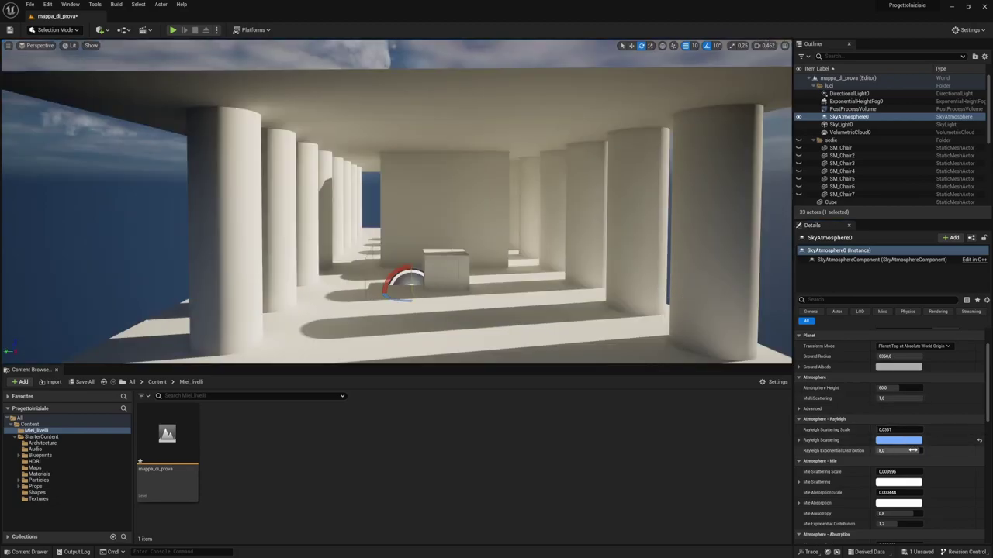
left_click_drag(914, 450, 853, 450)
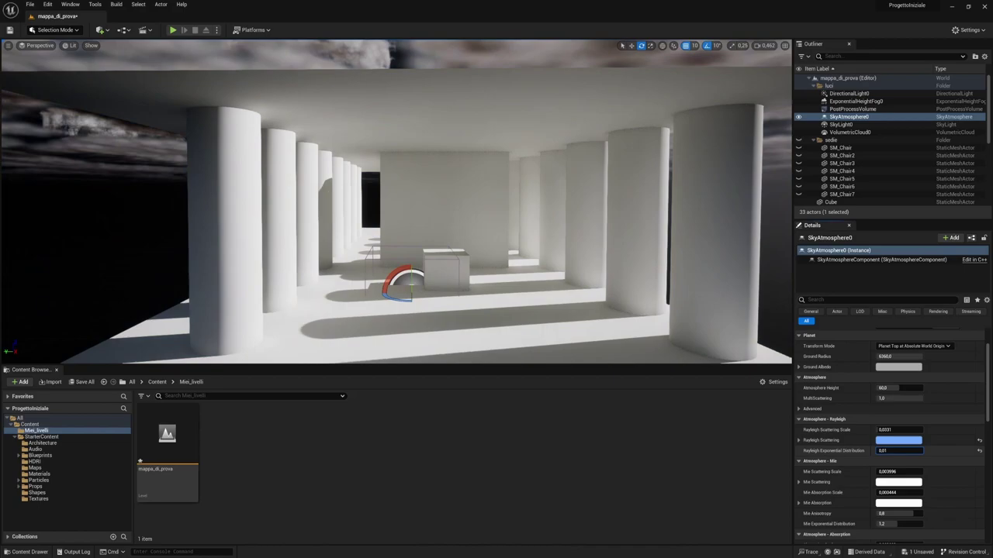
type("10")
key("Return")
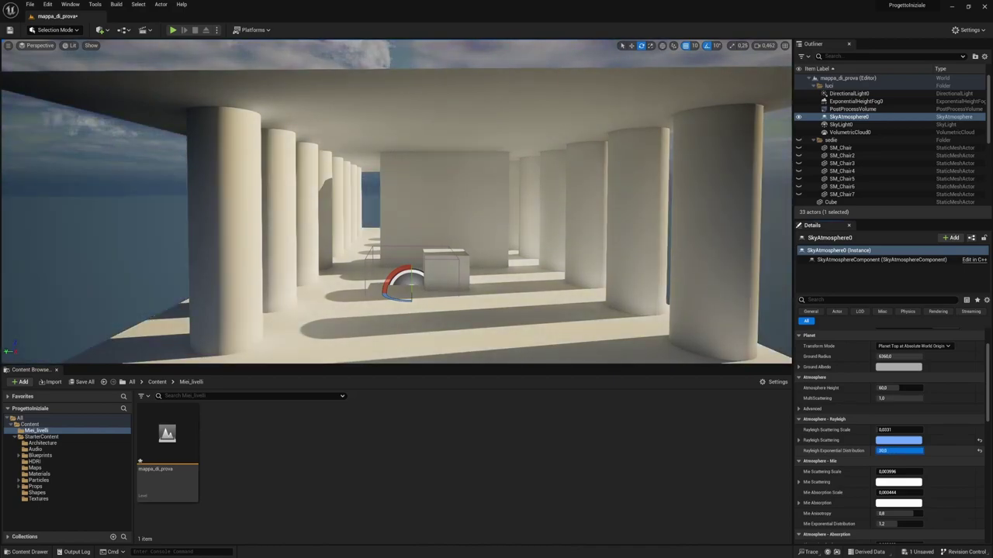
left_click_drag(898, 450, 876, 450)
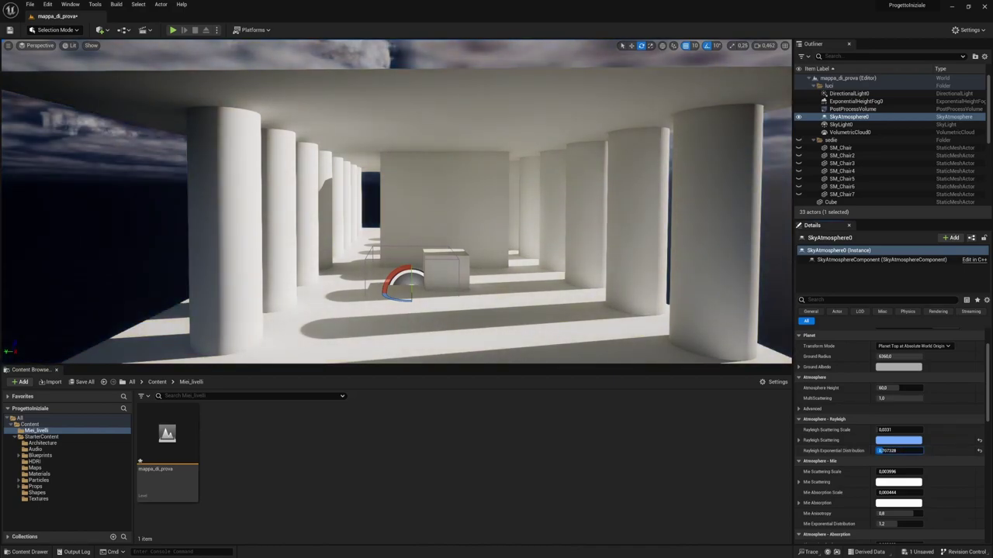
mouse_move(624, 288)
right_mouse_down()
mouse_move(624, 232)
mouse_move(613, 225)
mouse_move(613, 264)
right_mouse_up()
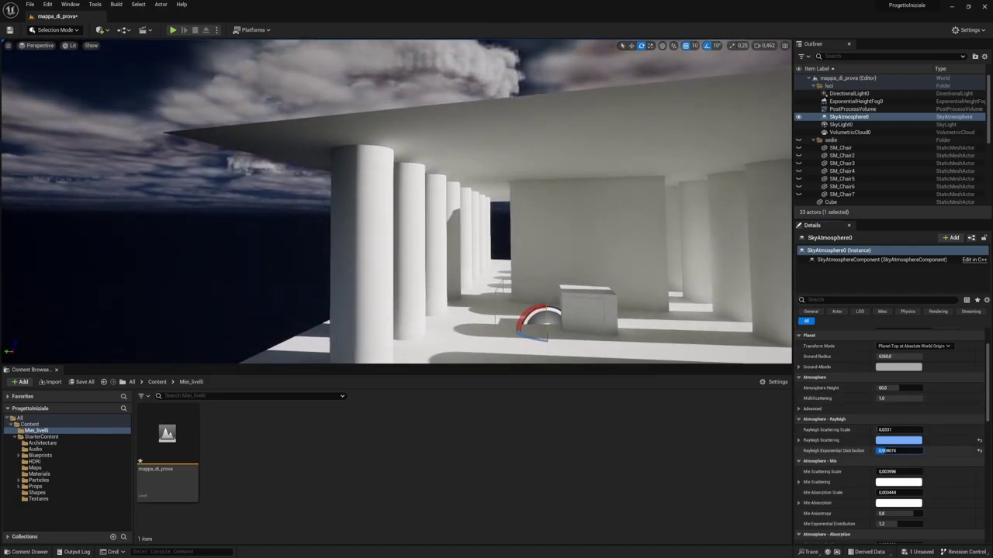
left_click_drag(894, 452, 915, 452)
mouse_move(543, 233)
right_mouse_down()
mouse_move(543, 186)
mouse_move(543, 256)
right_mouse_up()
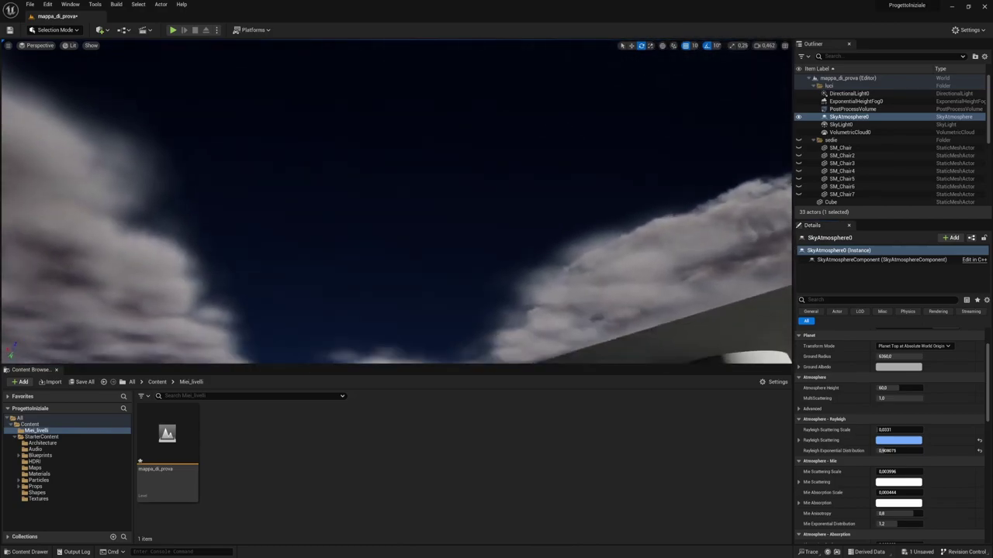
left_click(980, 452)
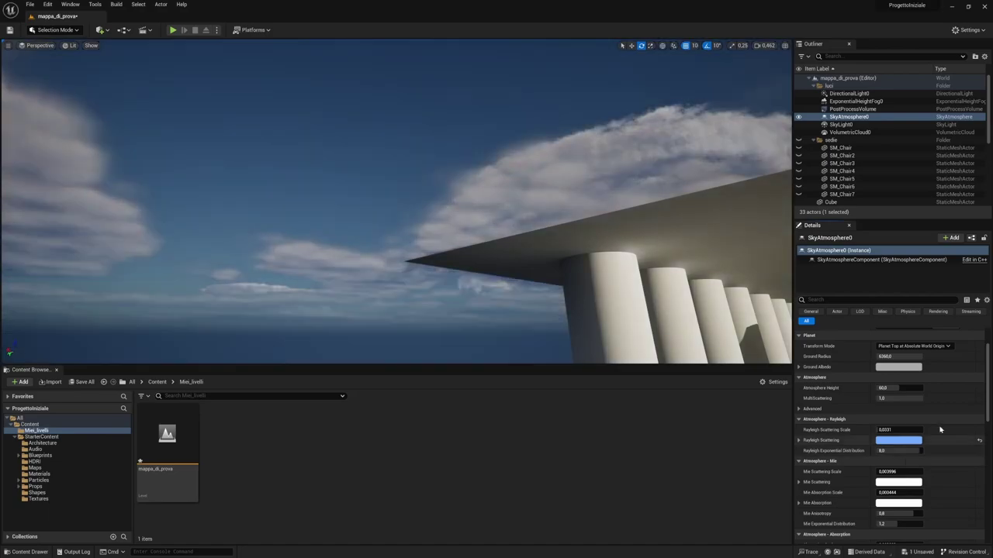
key("f")
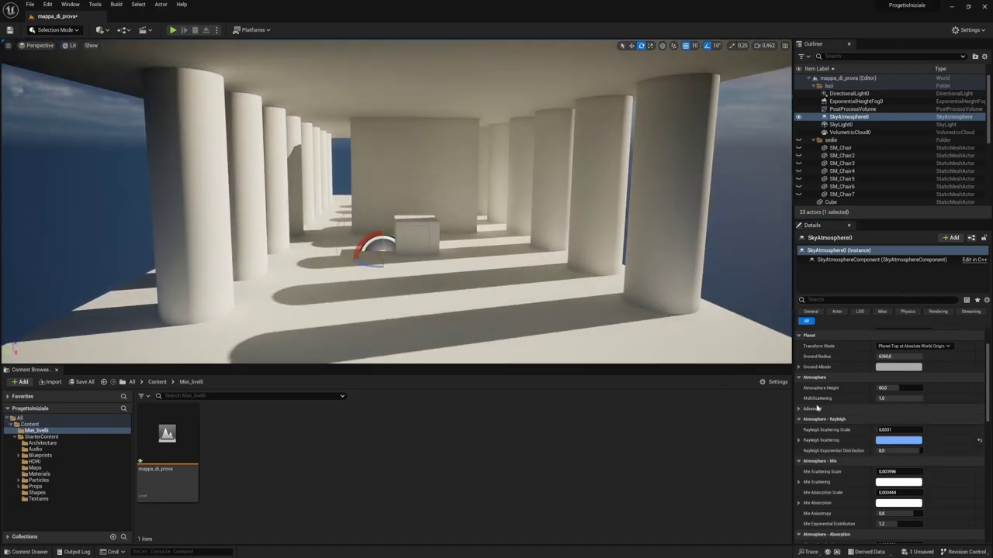
scroll(843, 494, "down", 3)
scroll(843, 494, "down", 2)
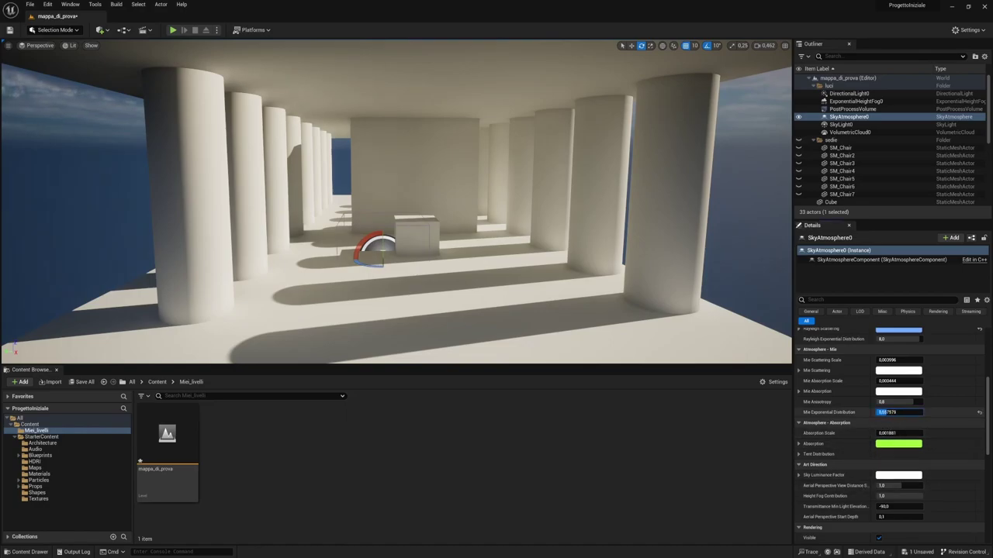
Step: Test and reset Mie Exponential Distribution (1.2) and Mie Absorption (white), then select ExponentialHeightFog0
left_click_drag(895, 412, 919, 412)
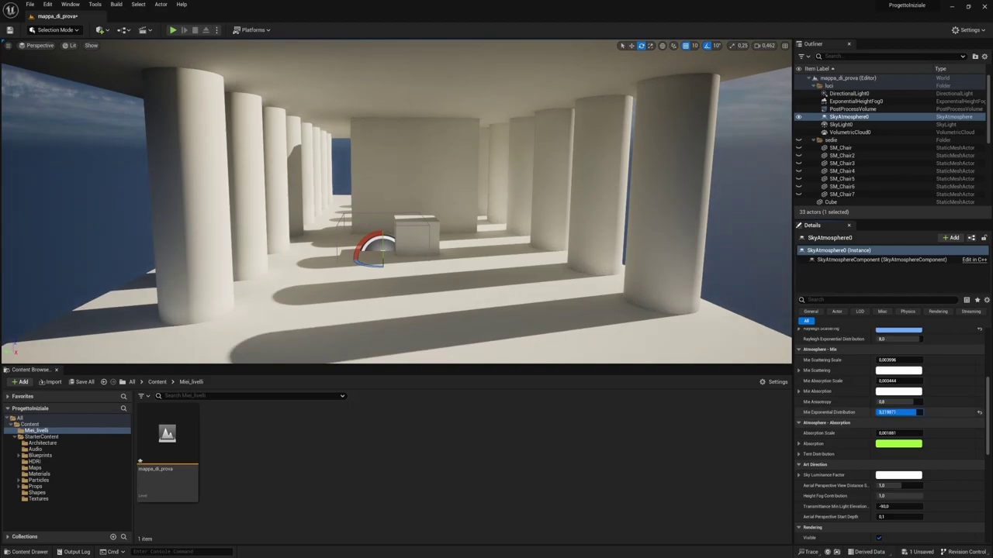
left_click(979, 412)
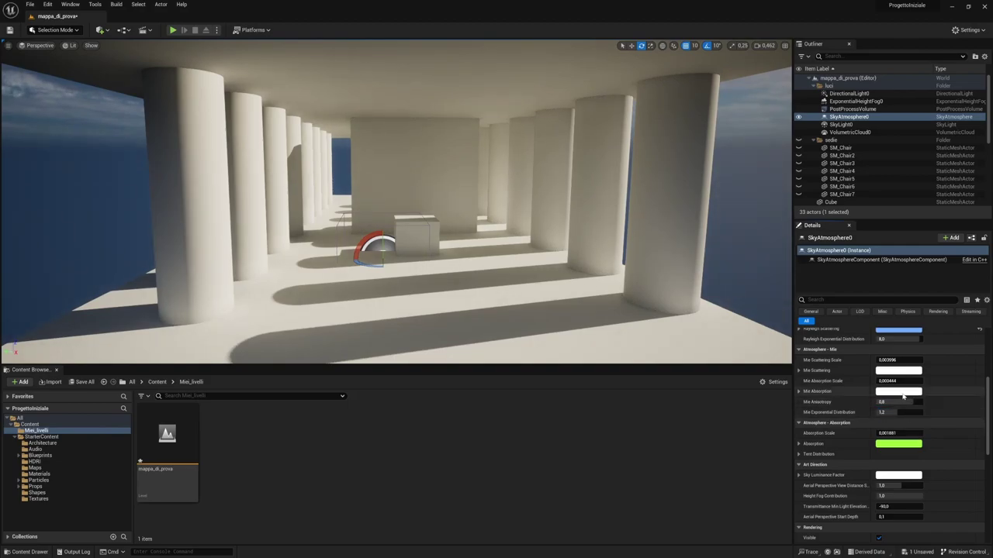
left_click(900, 391)
left_click_drag(803, 406, 799, 397)
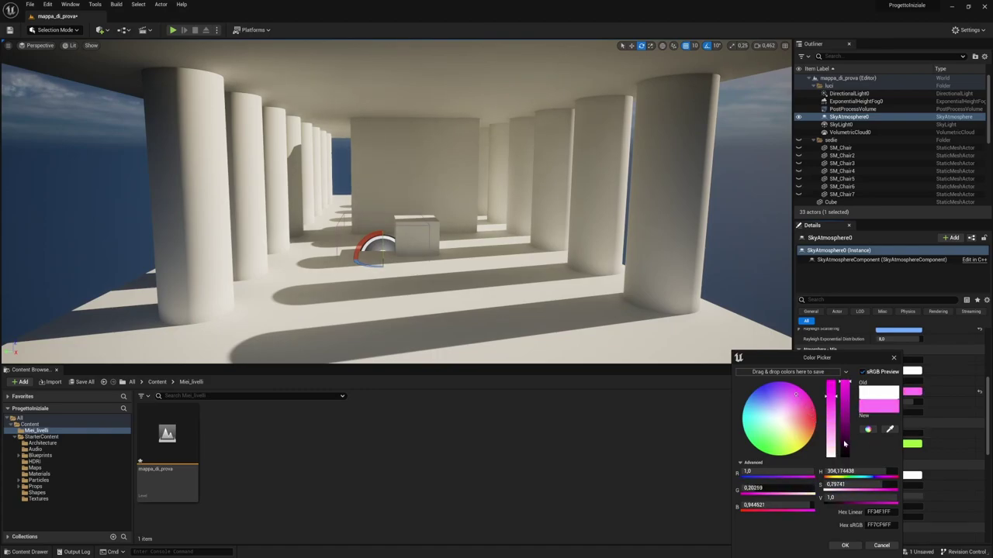
left_click(978, 394)
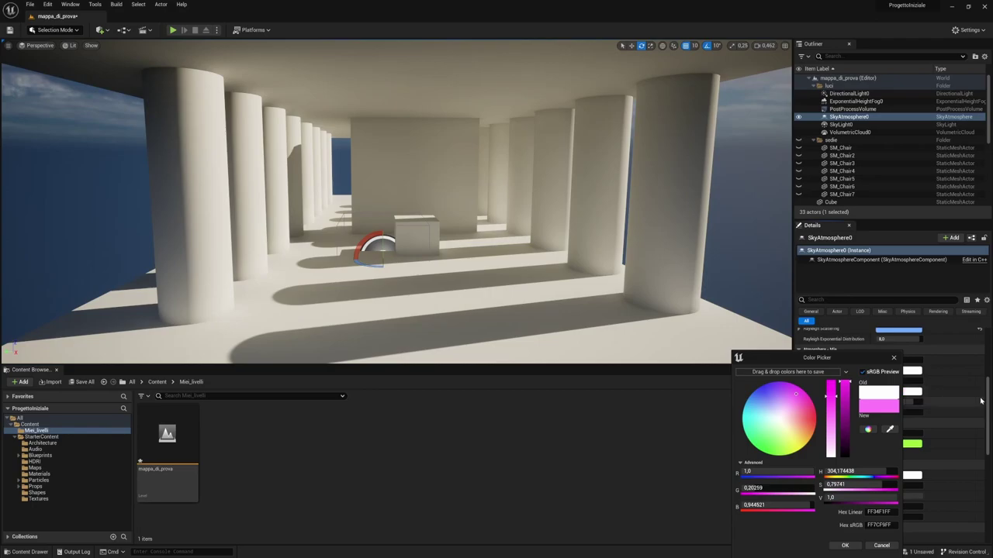
left_click(895, 359)
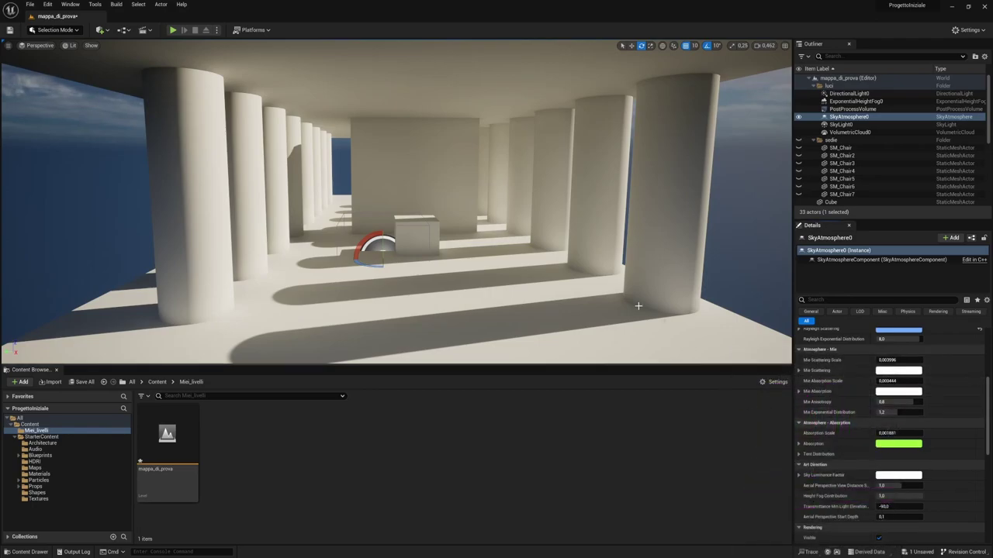
mouse_move(395, 202)
right_mouse_down()
mouse_move(349, 194)
mouse_move(396, 201)
right_mouse_up()
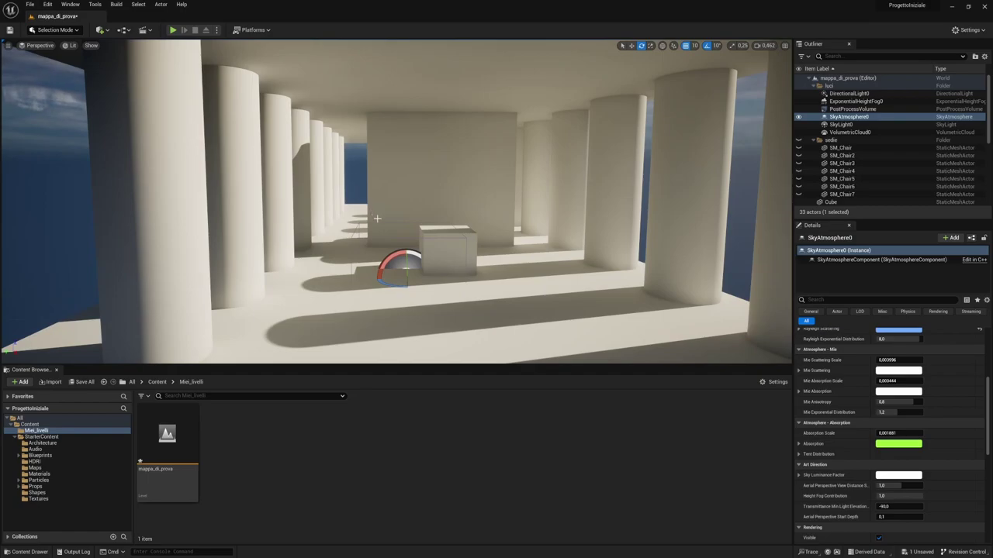
double_click(855, 100)
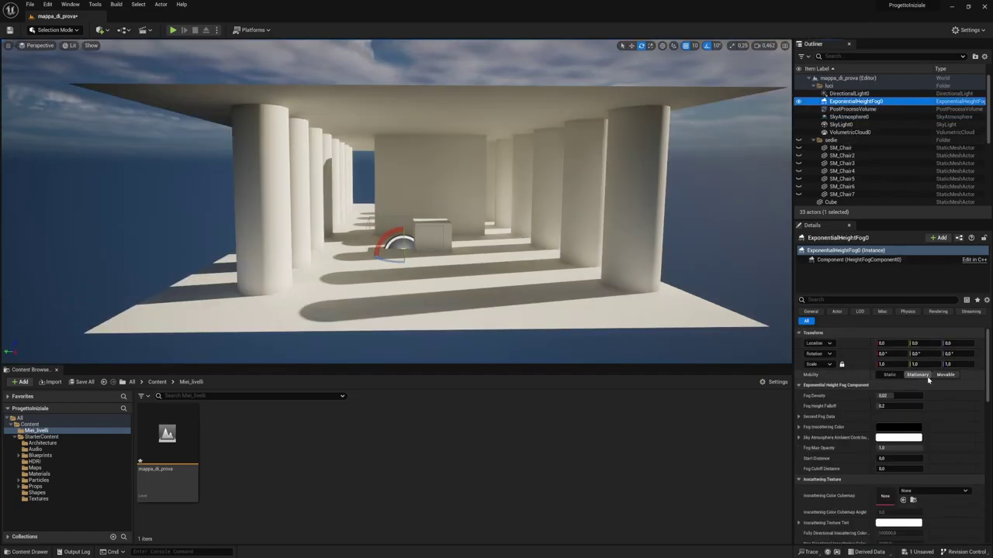
Step: Set the fog to Movable, trial Fog Density 2.0 and higher Height Falloff, resetting to 0.02 and 0.2
left_click(942, 375)
left_click_drag(914, 395, 917, 395)
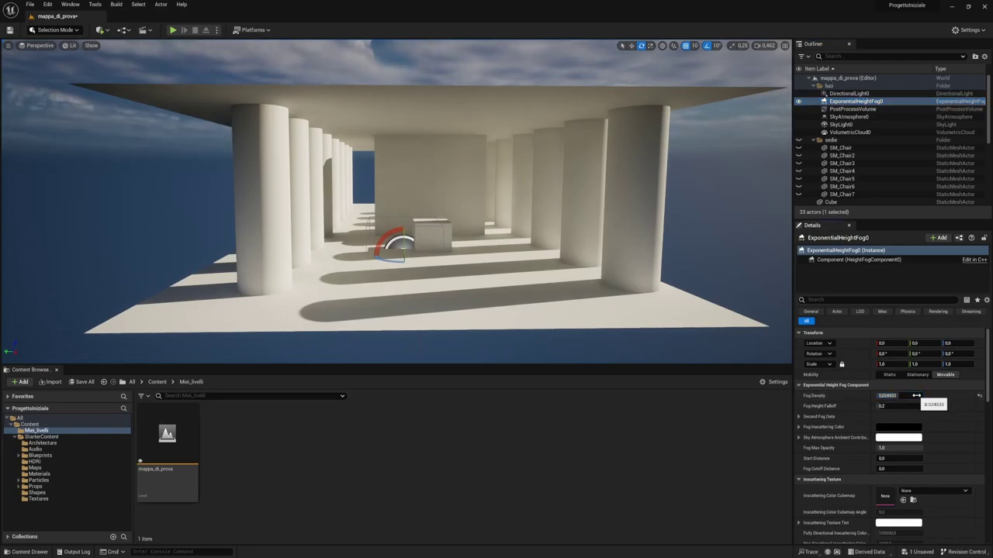
key("Return")
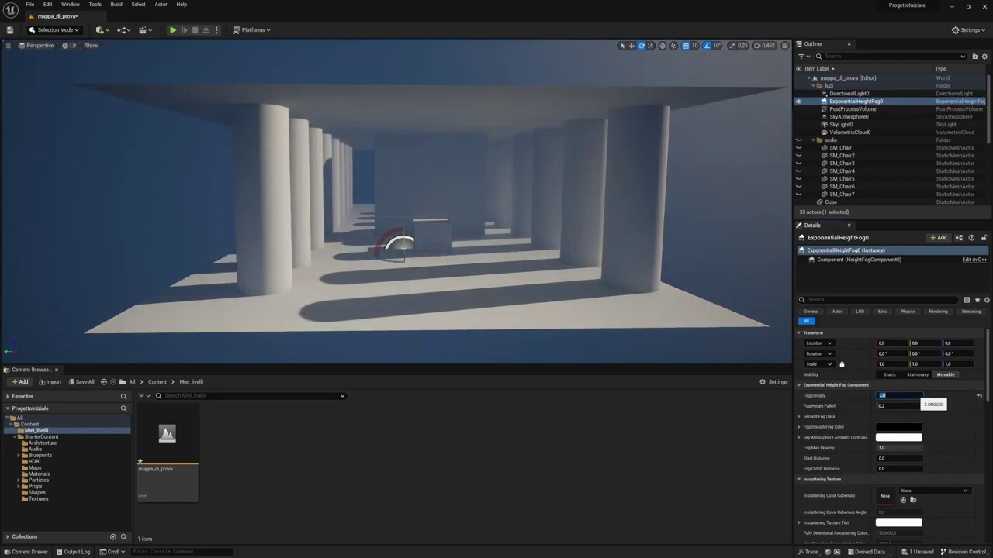
left_click(978, 397)
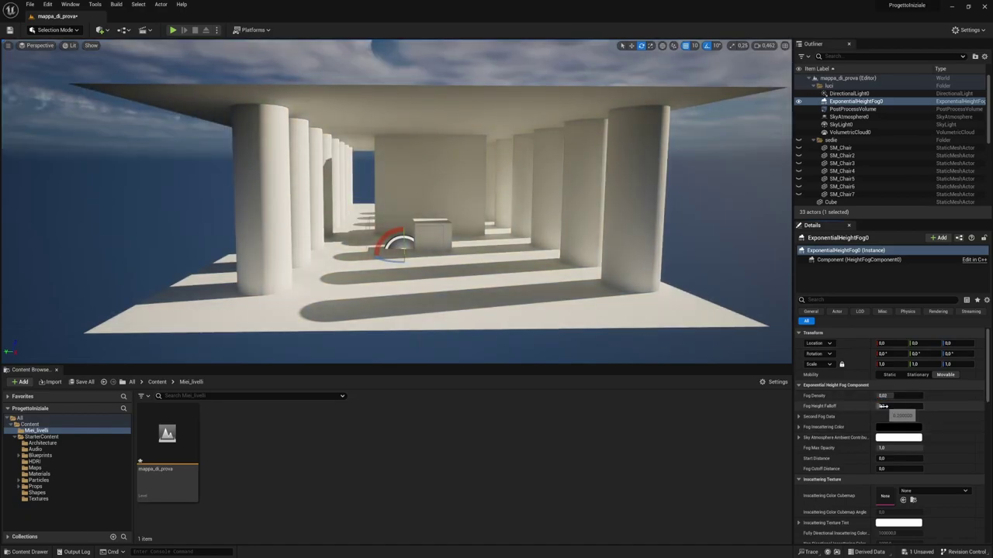
mouse_move(882, 406)
left_mouse_down()
mouse_move(906, 406)
mouse_move(894, 406)
left_mouse_up()
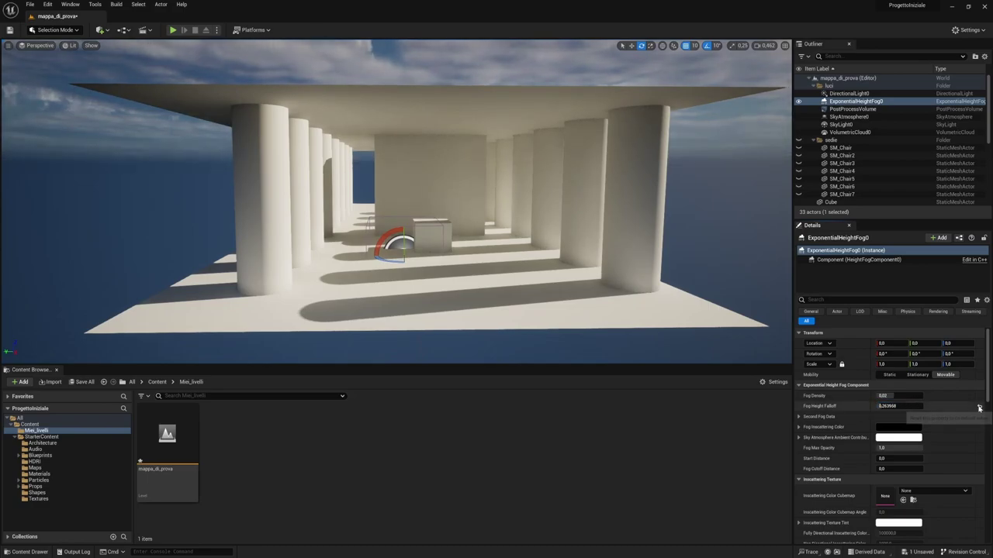
left_click(979, 408)
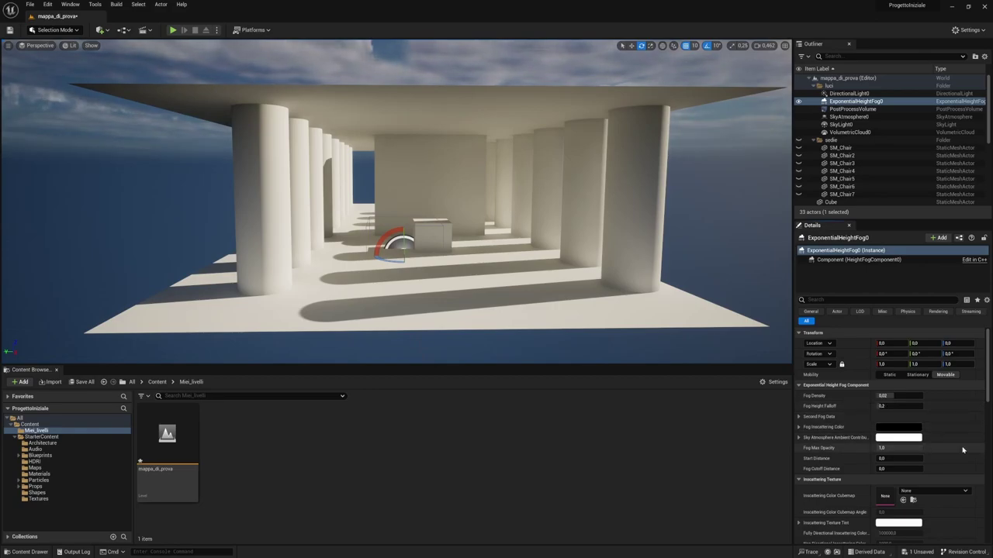
Step: Trial a pink Sky Atmosphere Ambient Contribution with Fog Density 2.0, then reset the colour to white
scroll(962, 450, "down", 1)
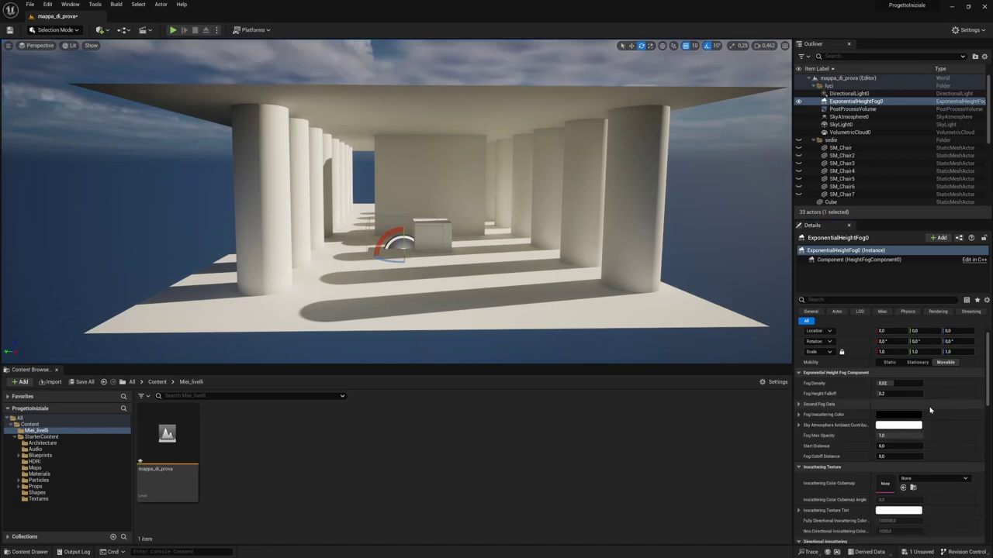
left_click(901, 426)
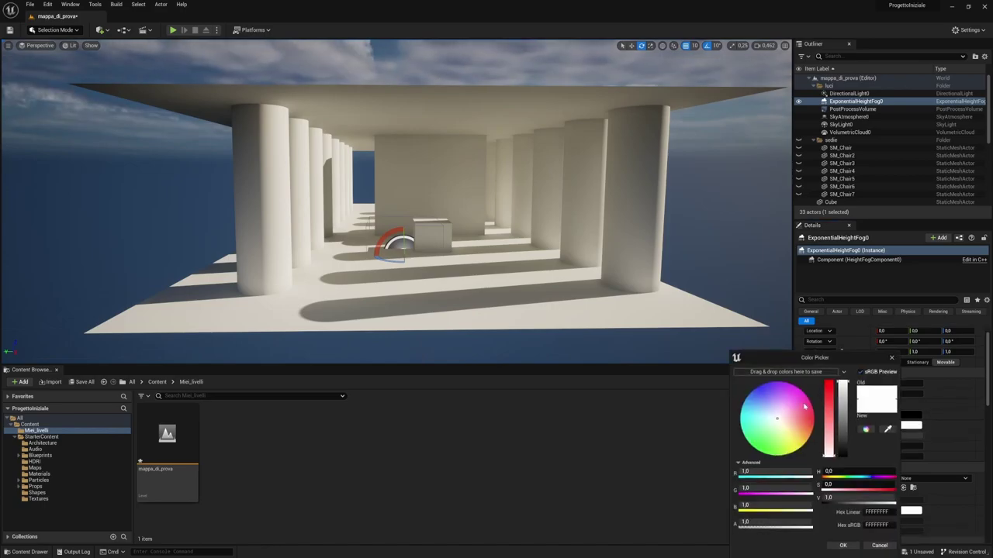
left_click_drag(805, 406, 793, 390)
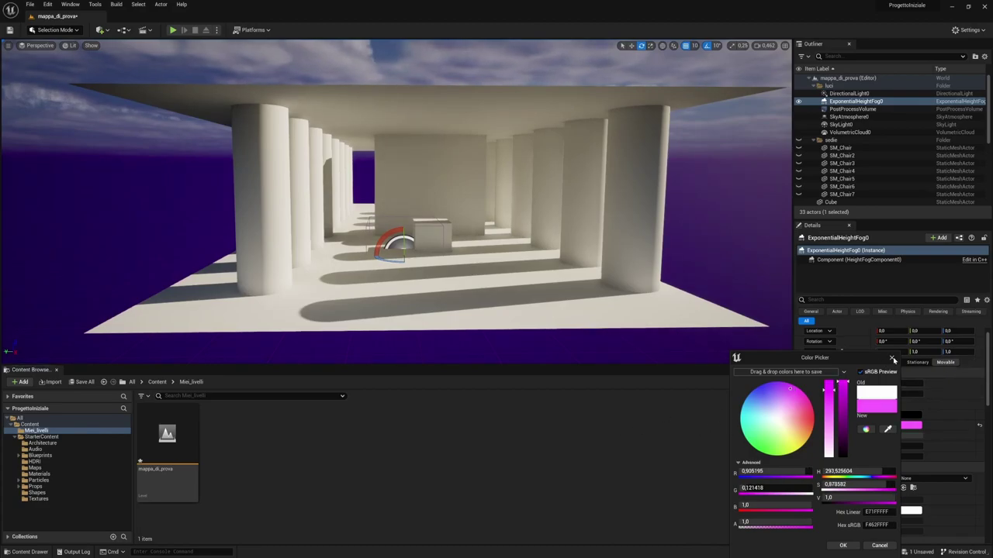
left_click(892, 359)
key("Return")
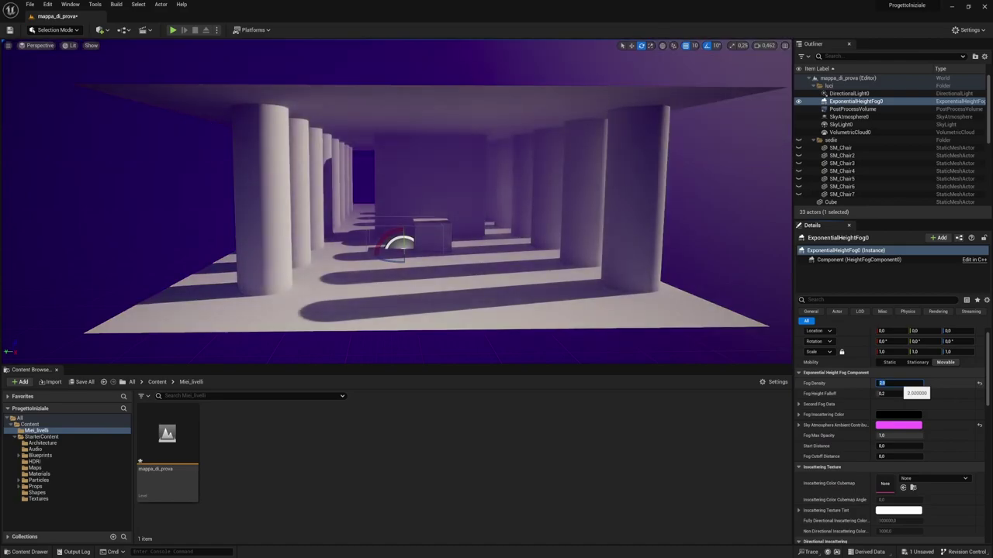
key("s")
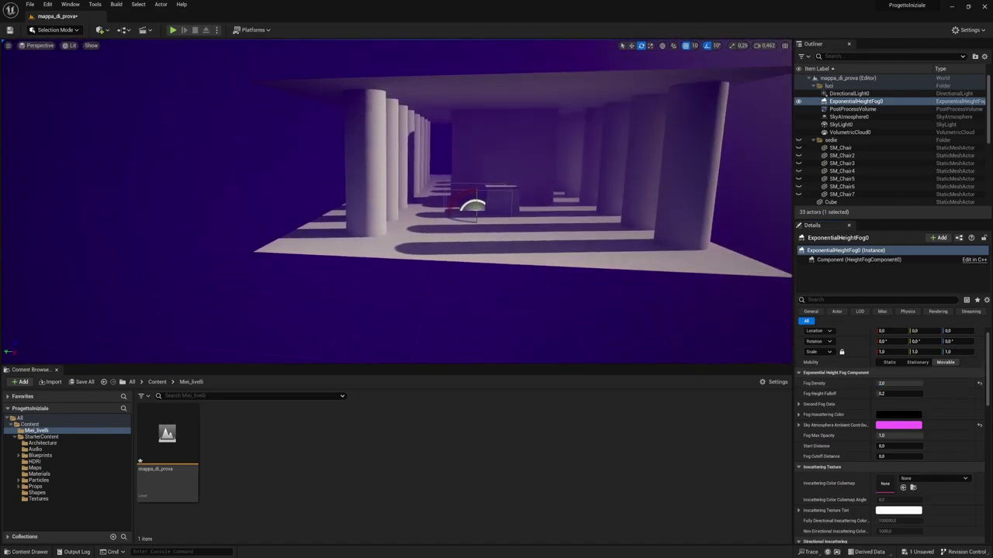
key("w")
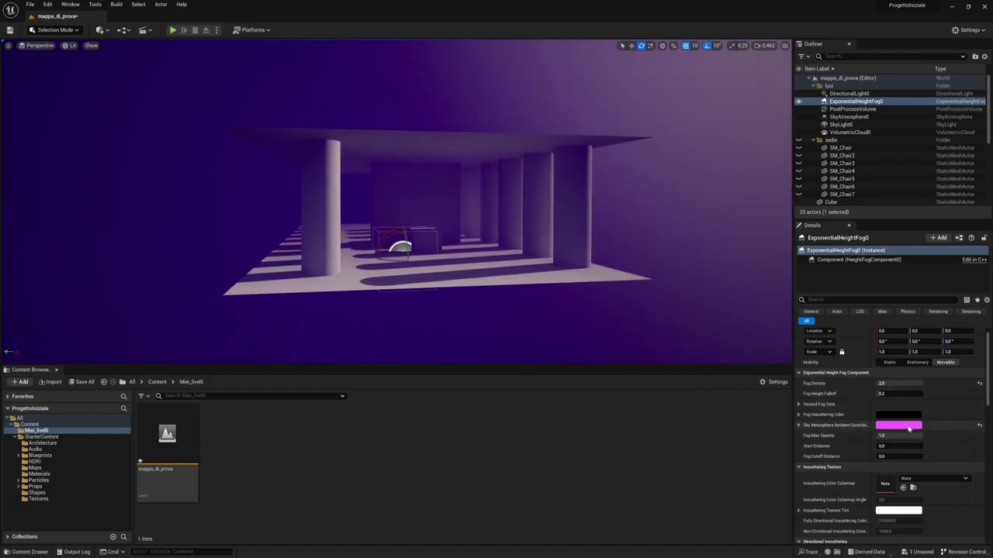
left_click(978, 424)
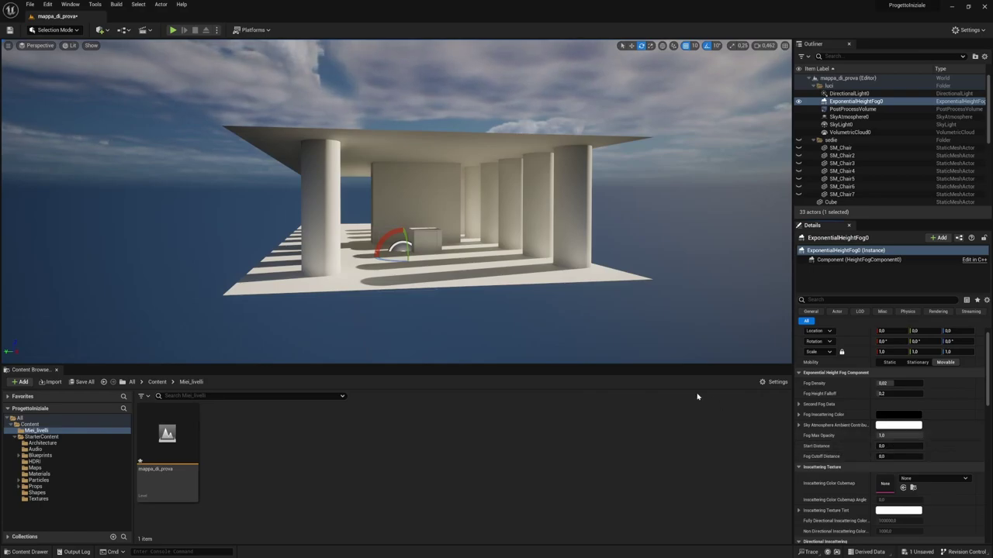
Step: Scroll back up the Details and bring up SkyLight0's settings from the Outliner
scroll(835, 491, "down", 4)
scroll(834, 491, "up", 3)
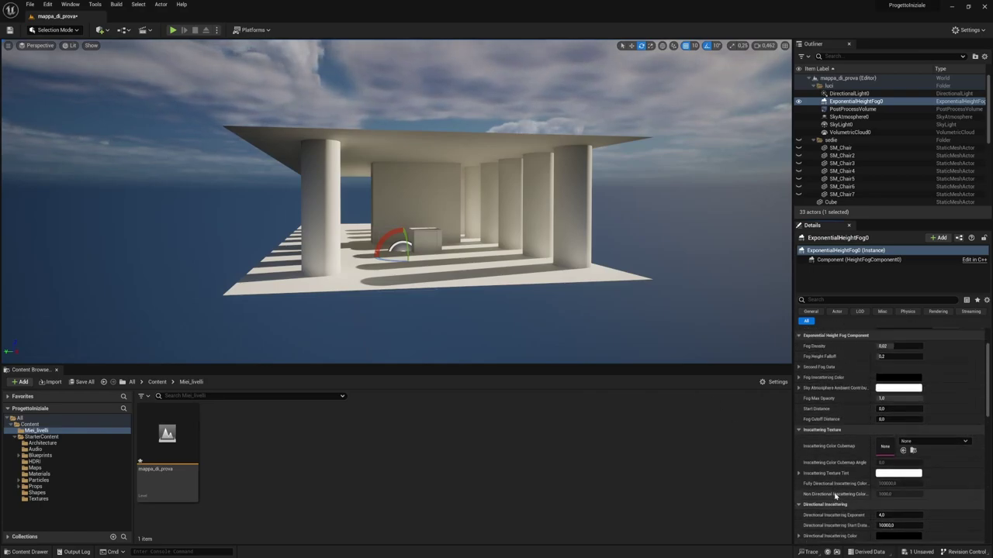
scroll(836, 494, "up", 2)
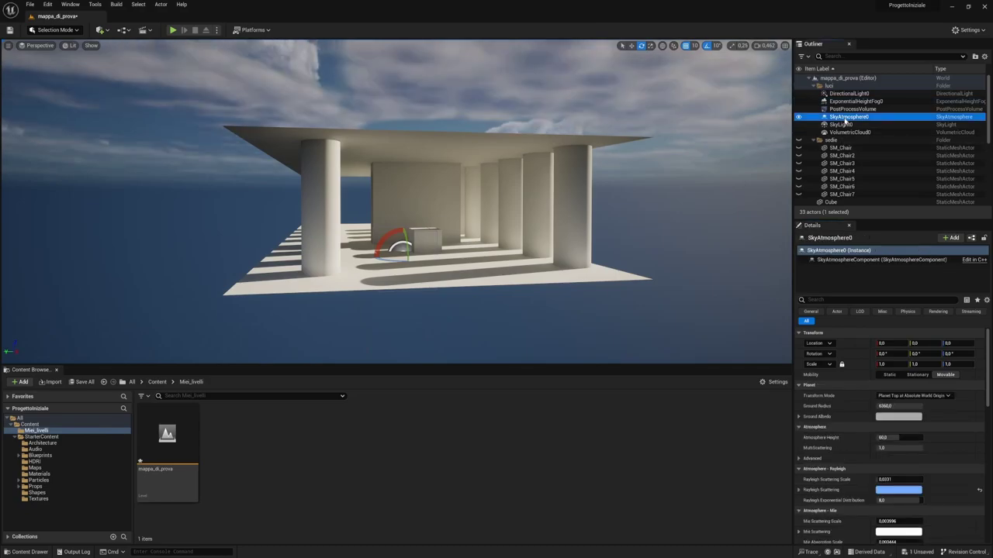
left_click(845, 124)
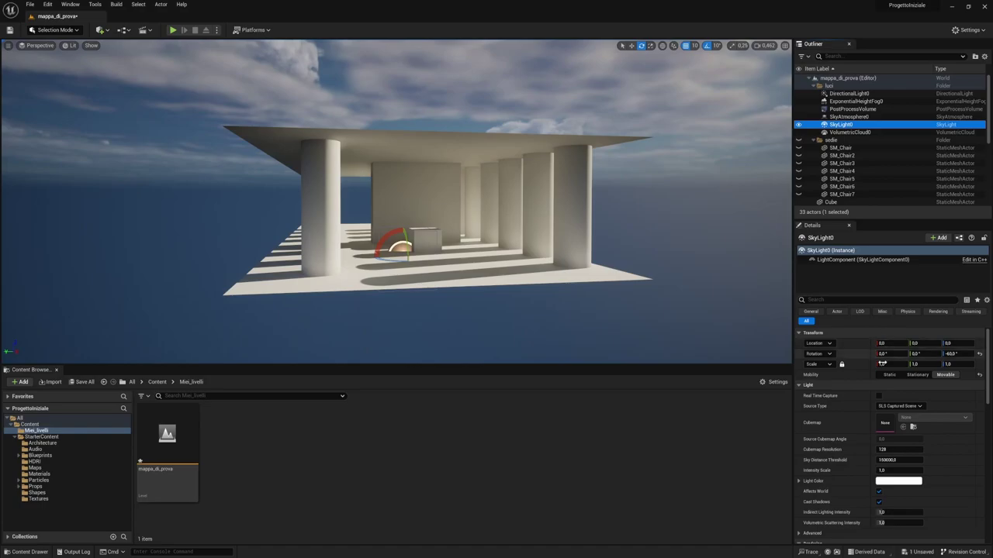
Step: Enable Real Time Capture on SkyLight0 and fly around the colonnade to check the lighting
left_click(878, 395)
mouse_move(675, 270)
left_mouse_down()
mouse_move(621, 256)
mouse_move(815, 373)
left_mouse_up()
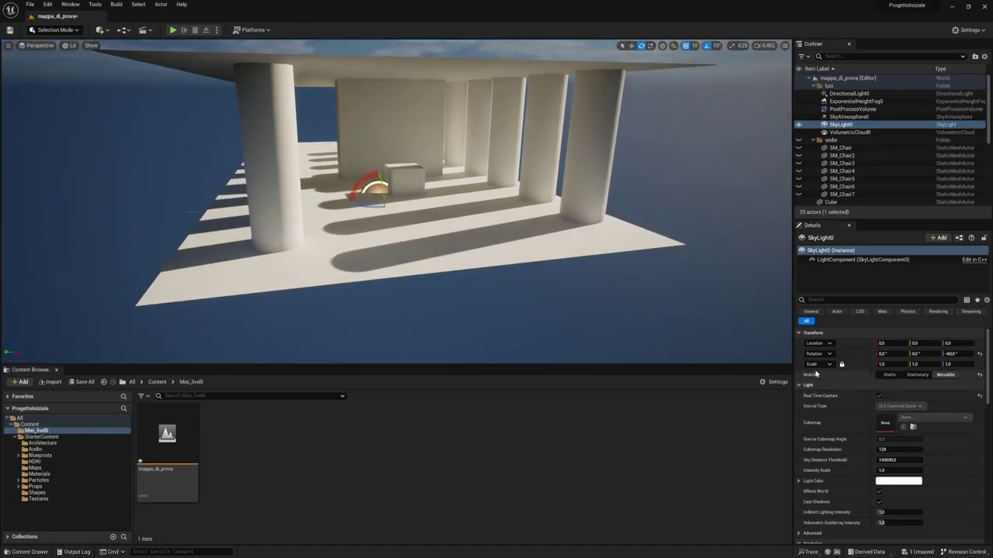
mouse_move(554, 302)
left_mouse_down()
mouse_move(536, 287)
mouse_move(535, 256)
left_mouse_up()
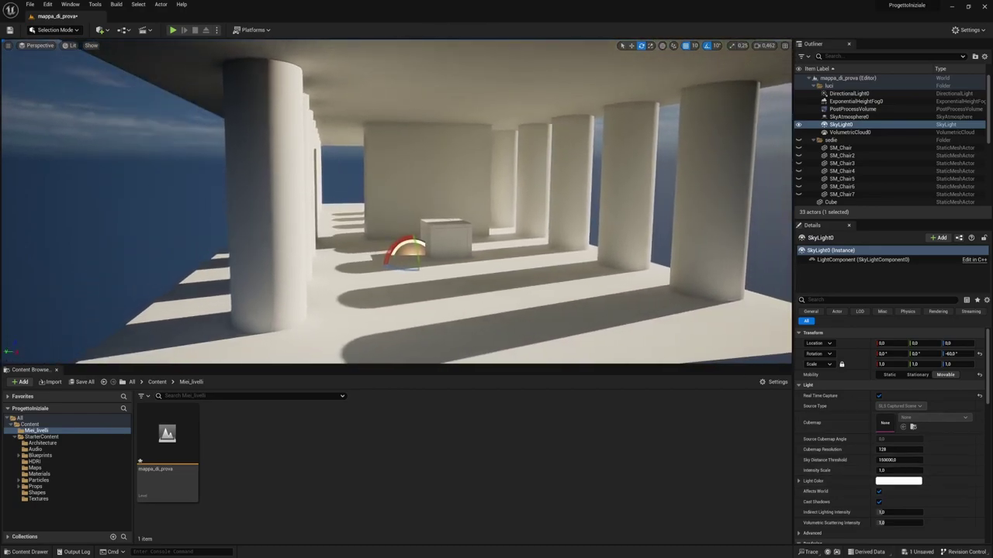
mouse_move(475, 189)
left_mouse_down()
mouse_move(475, 233)
mouse_move(450, 202)
left_mouse_up()
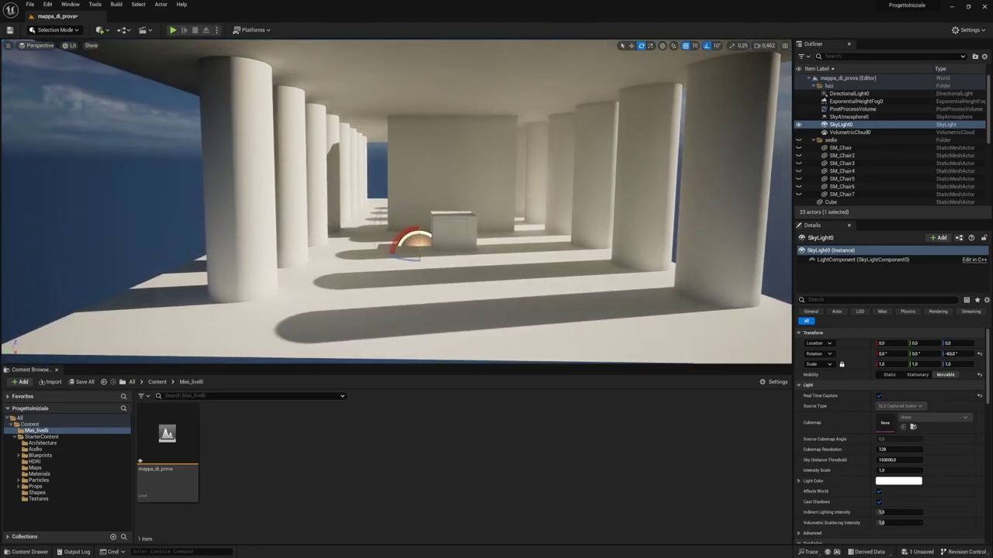
left_click_drag(445, 240, 444, 221)
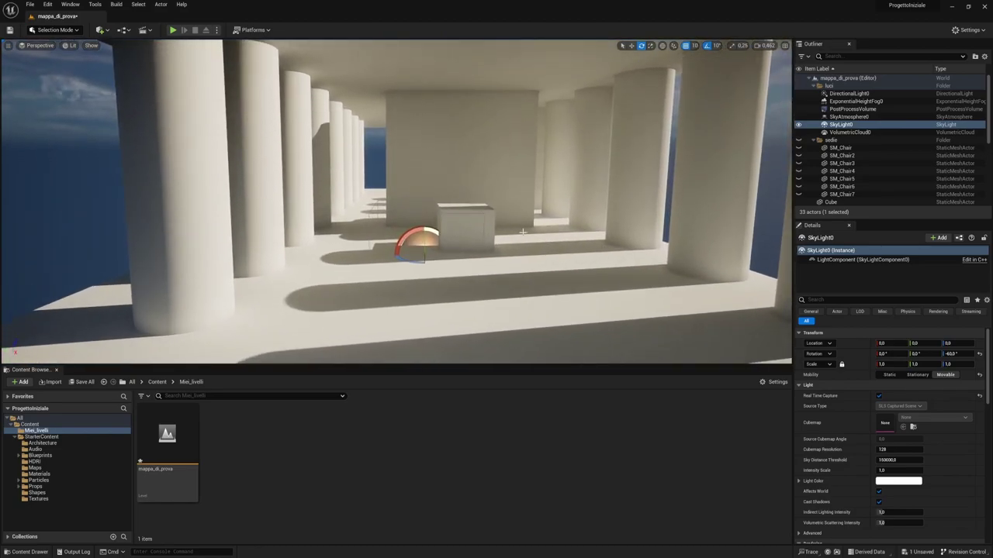
left_click_drag(523, 231, 526, 242)
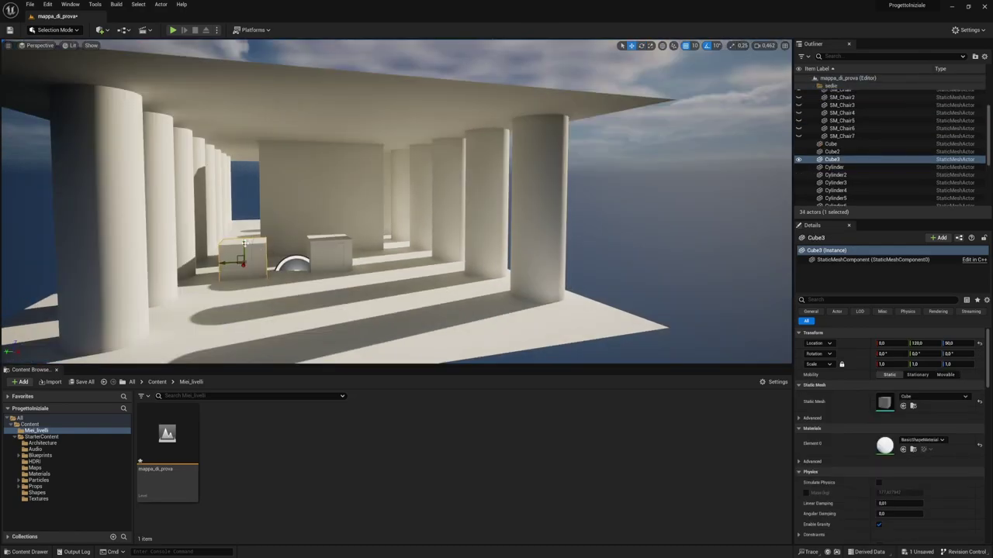
Step: Raise Cube3 to Z 130, stretch it into a tall pillar and slide it across the colonnade
left_click_drag(245, 243, 242, 210)
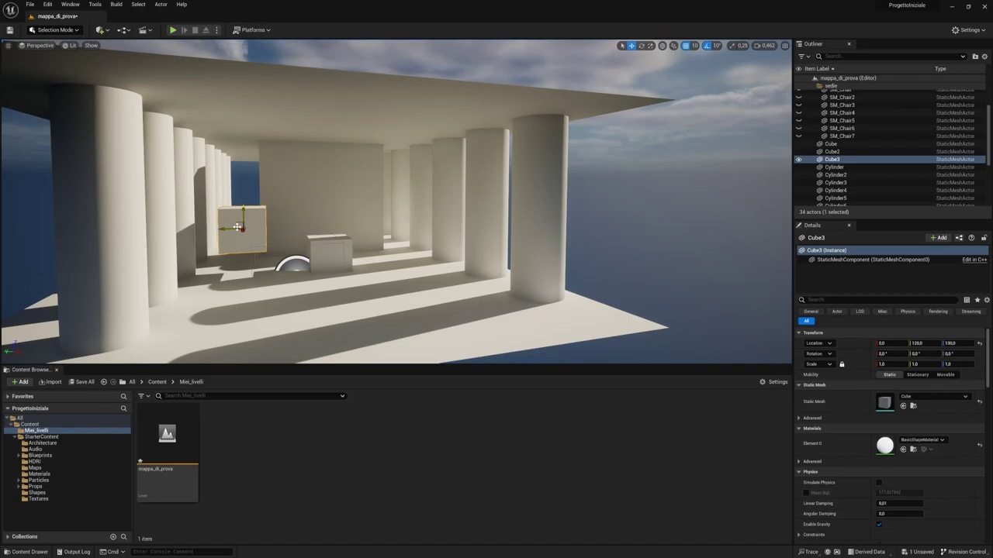
left_click_drag(243, 213, 243, 132)
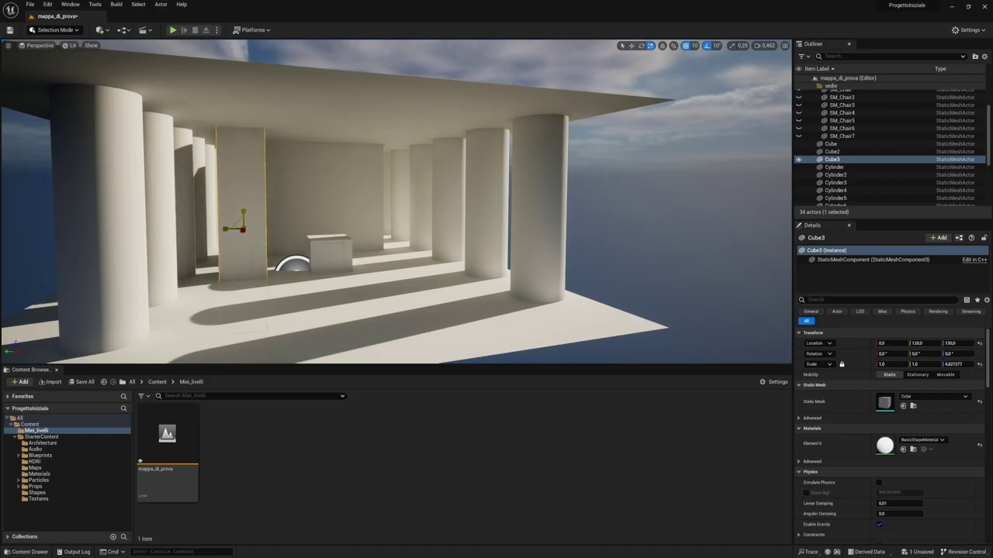
key("w")
mouse_move(229, 229)
left_mouse_down()
mouse_move(575, 253)
mouse_move(515, 251)
mouse_move(543, 220)
left_mouse_up()
Step: Scale it into a 14.1 × 1.0 × 5.33 wall placed at -190, -840, 200
key("r")
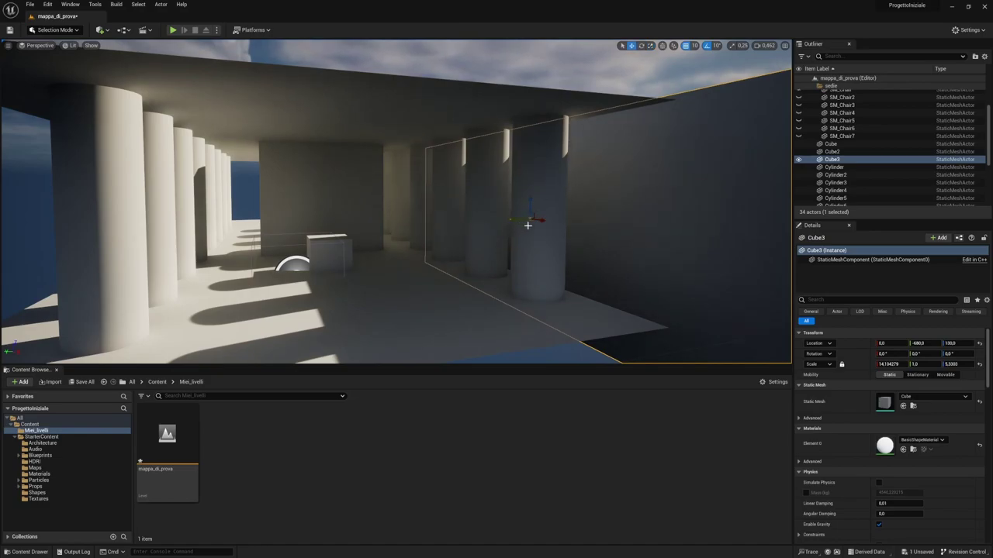
left_click_drag(537, 220, 505, 214)
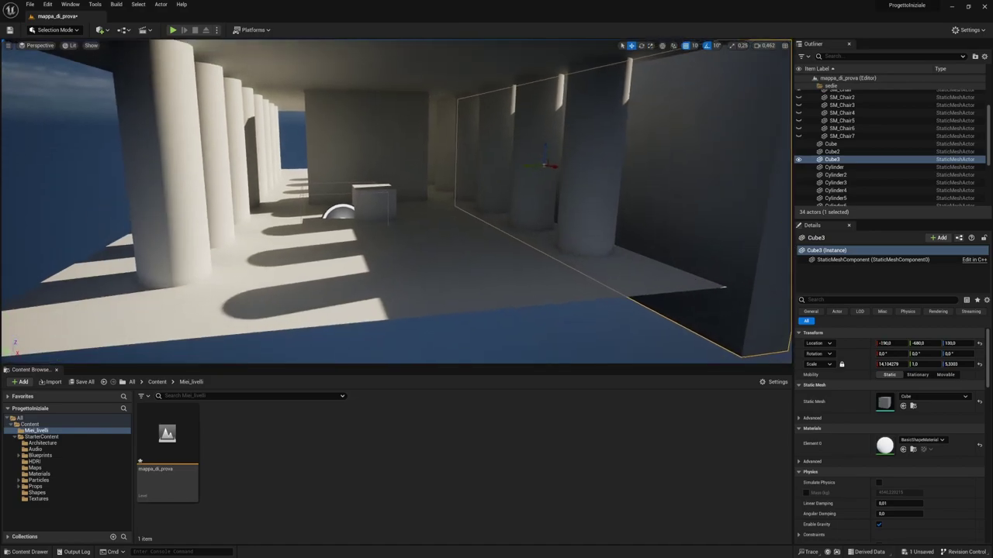
right_click_drag(396, 202, 388, 203)
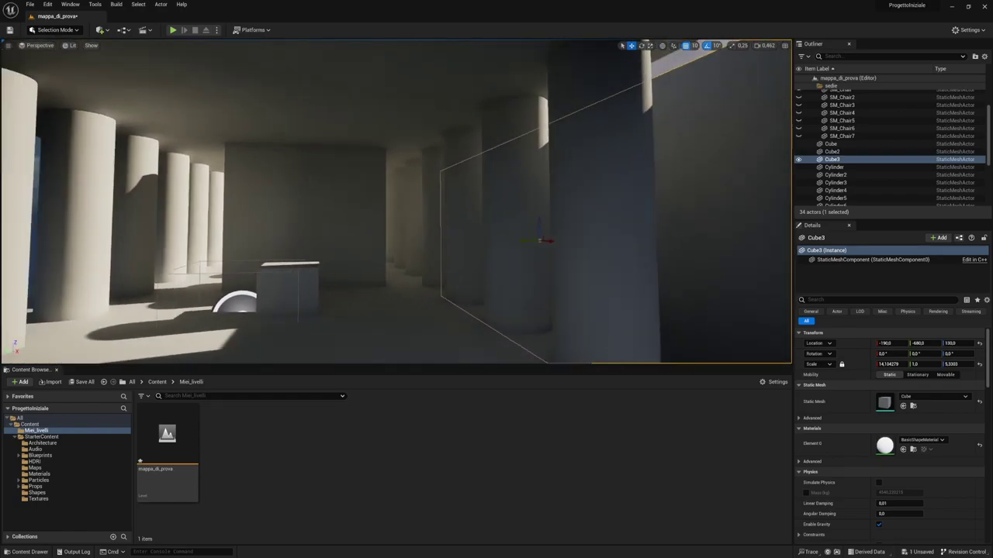
right_click_drag(567, 203, 543, 203)
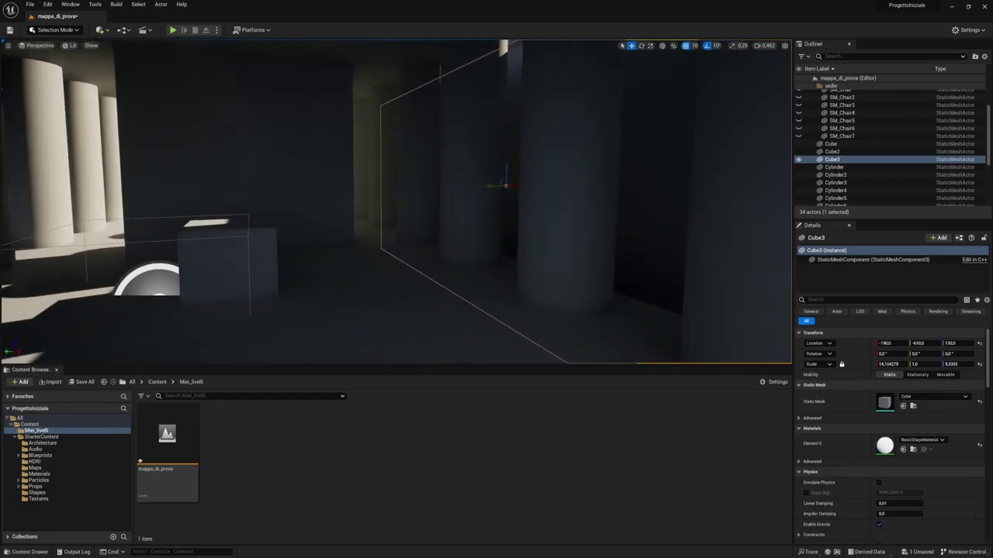
mouse_move(396, 201)
right_mouse_down()
mouse_move(434, 203)
mouse_move(365, 204)
right_mouse_up()
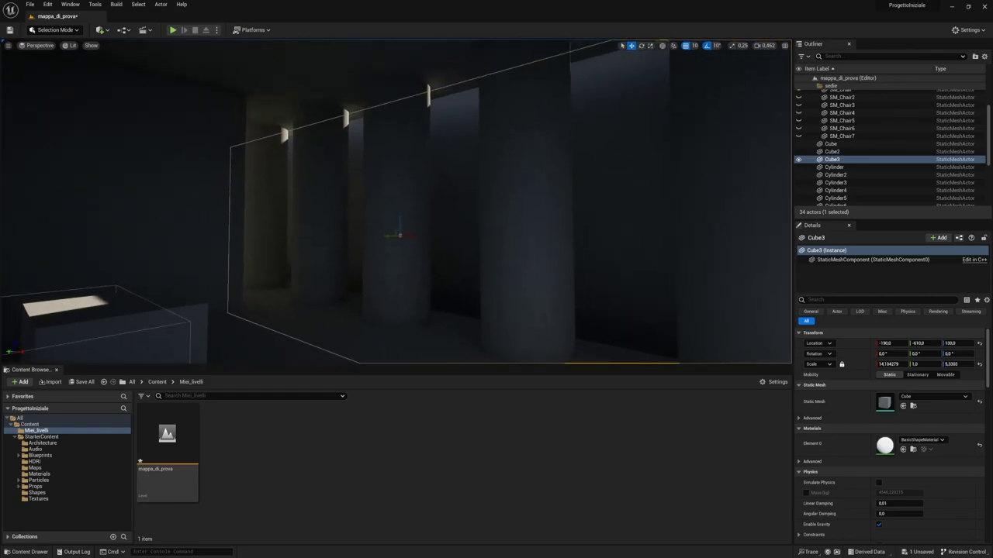
left_click_drag(400, 221, 397, 210)
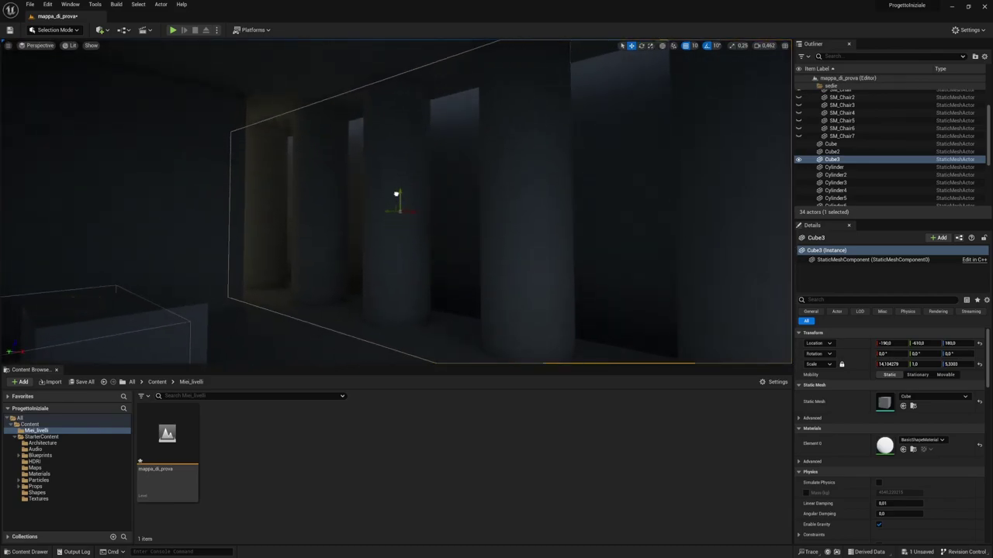
mouse_move(388, 211)
right_mouse_down()
mouse_move(357, 211)
mouse_move(419, 204)
mouse_move(375, 150)
right_mouse_up()
mouse_move(375, 150)
left_mouse_down()
mouse_move(559, 172)
mouse_move(521, 155)
left_mouse_up()
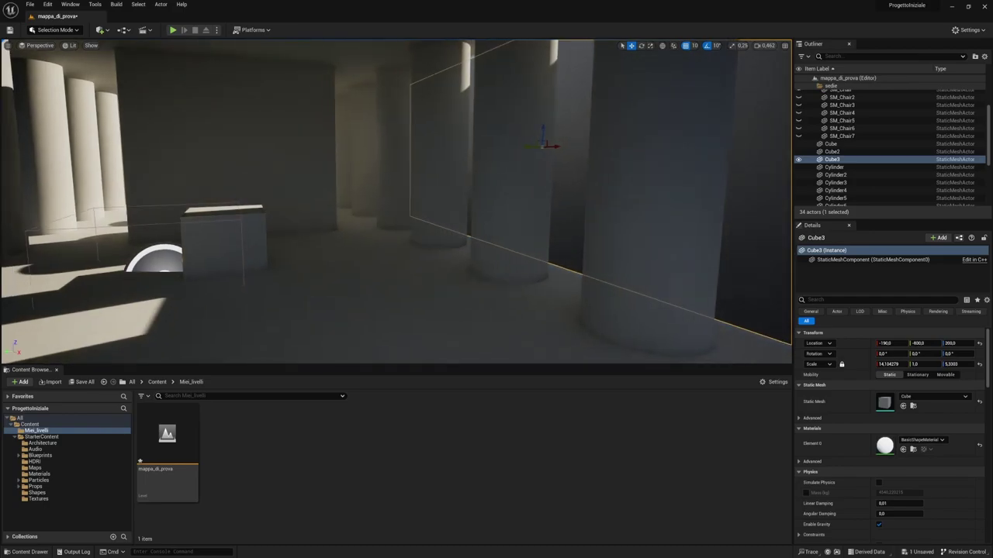
right_click_drag(521, 155, 457, 190)
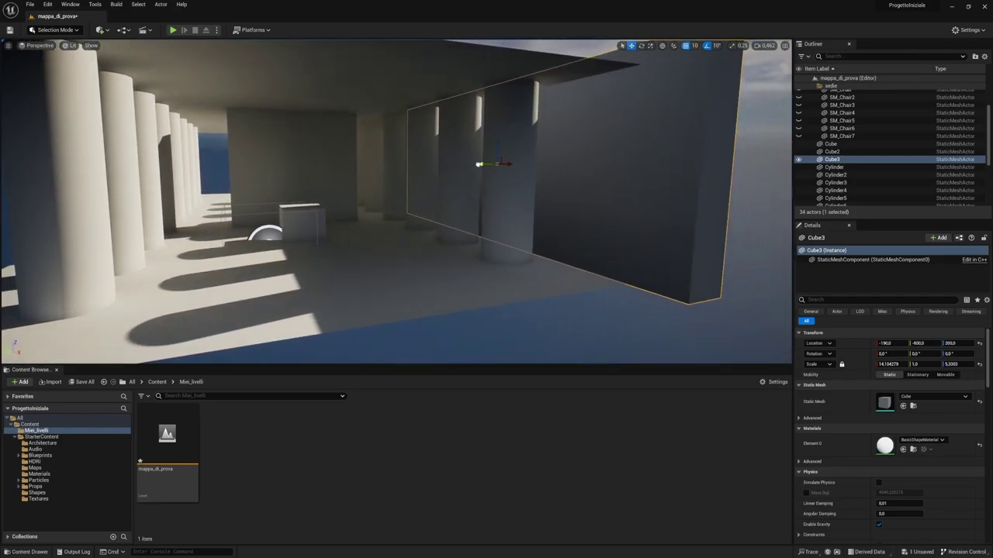
left_click_drag(479, 164, 487, 173)
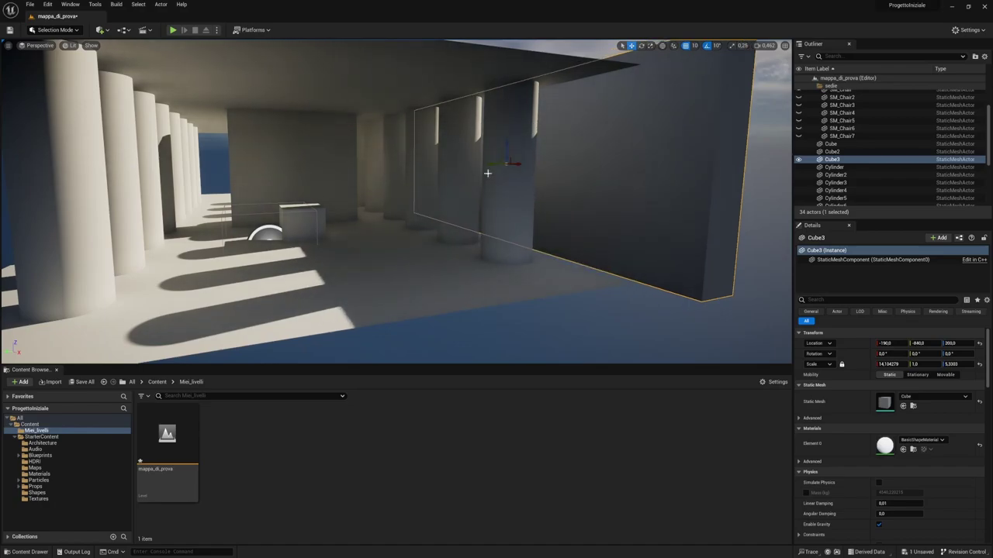
Step: Select the PostProcessVolume and expand its Bloom settings
left_click(646, 131)
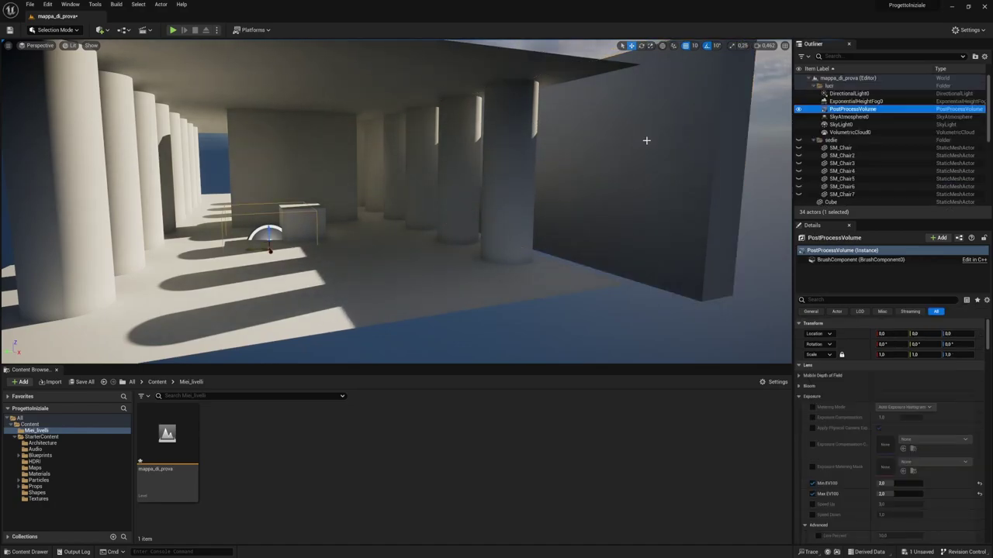
mouse_move(685, 160)
right_mouse_down()
mouse_move(652, 162)
mouse_move(683, 163)
right_mouse_up()
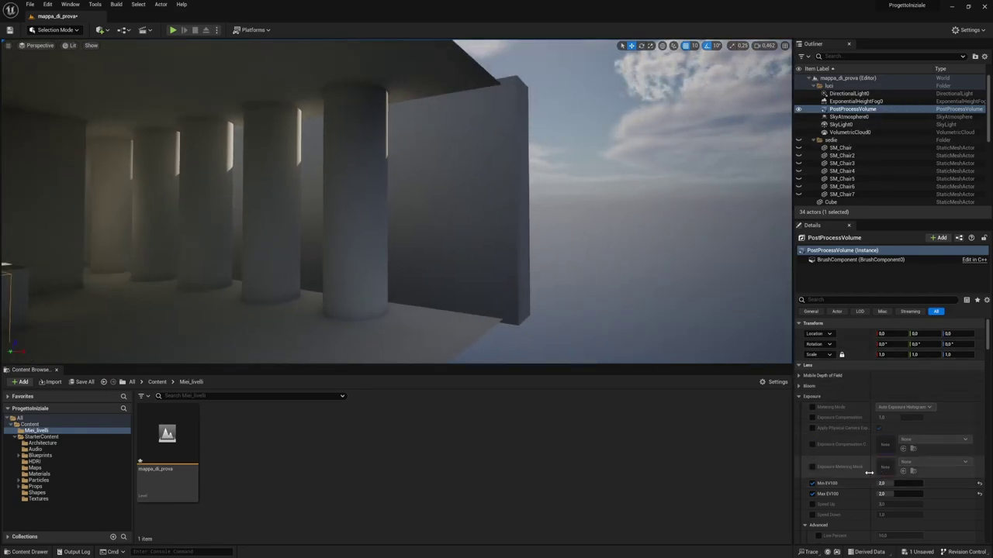
scroll(861, 476, "down", 2)
scroll(837, 423, "up", 2)
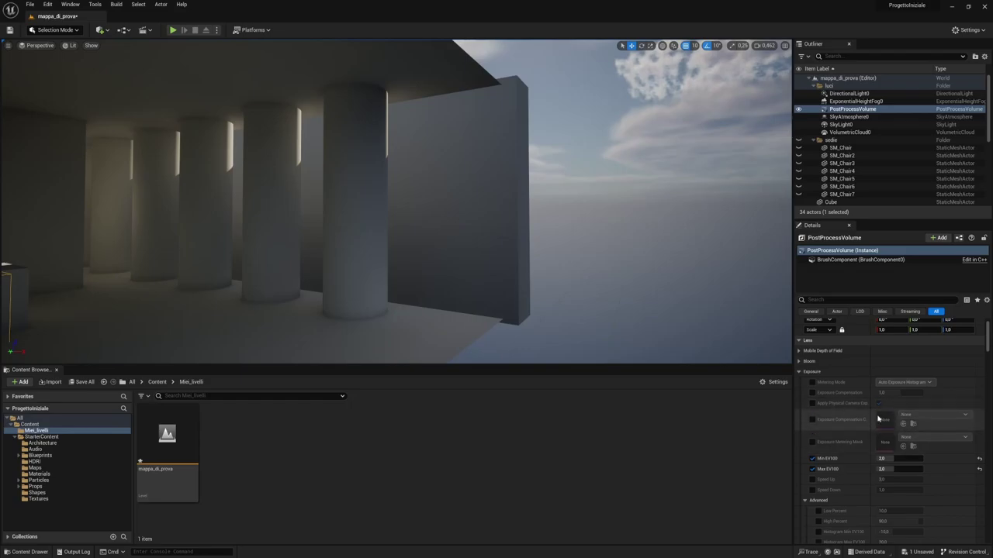
left_click(799, 361)
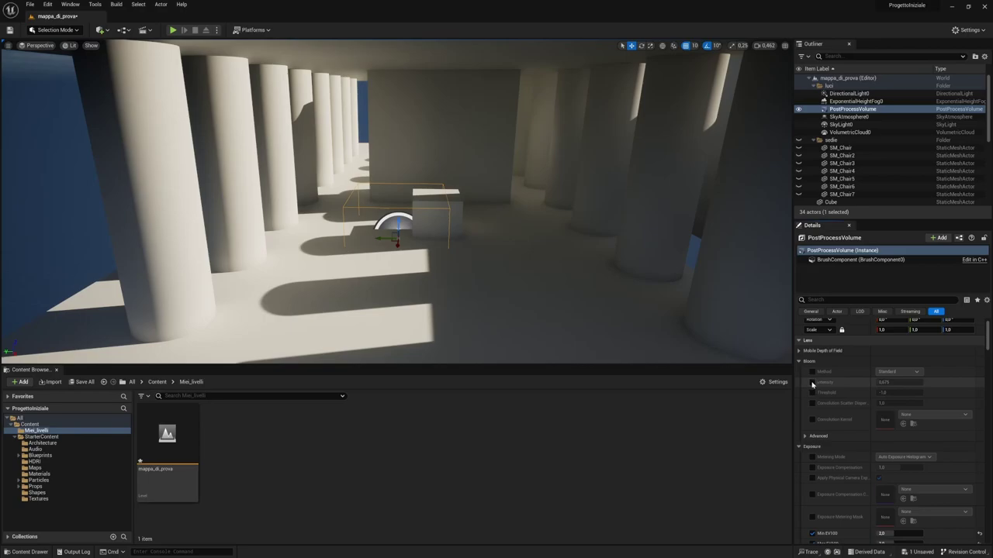
Step: Lock exposure with Min and Max EV100 at 1.0 and fly through the brightened colonnade
scroll(880, 473, "down", 2)
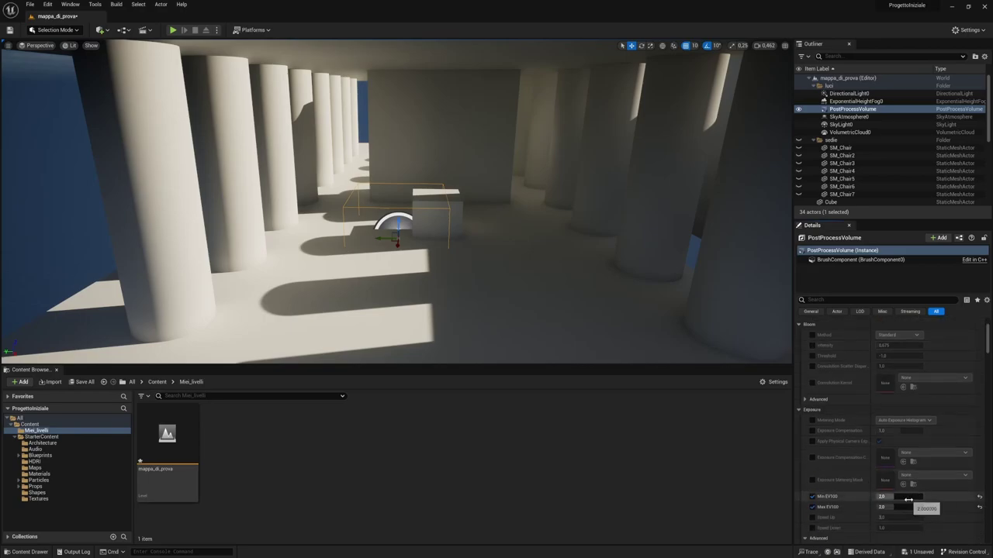
type("1.0")
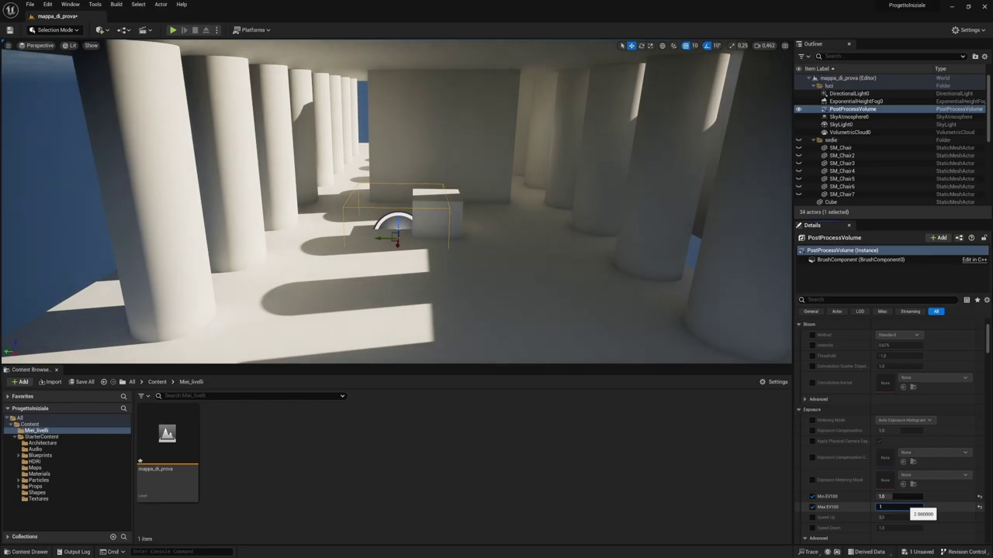
key("Return")
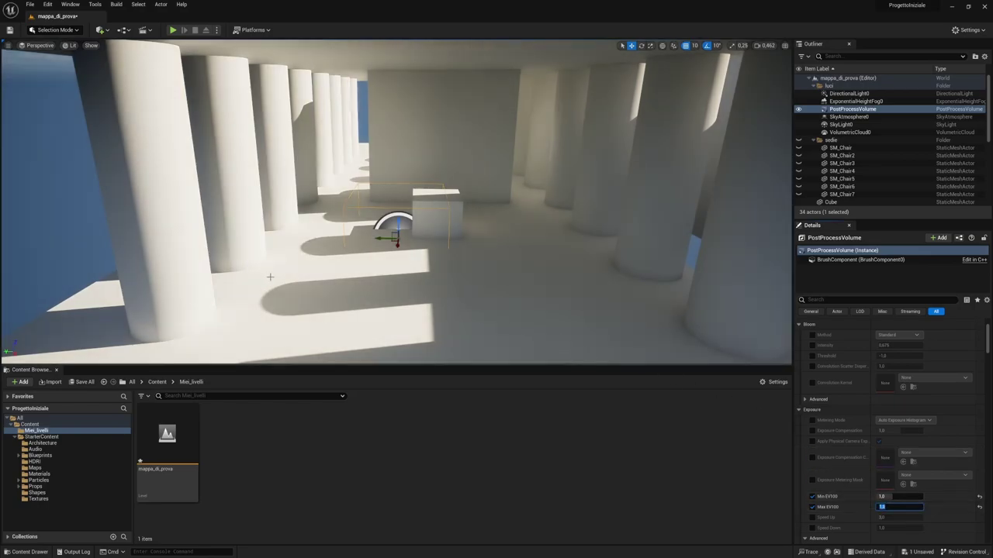
right_click_drag(270, 277, 251, 251)
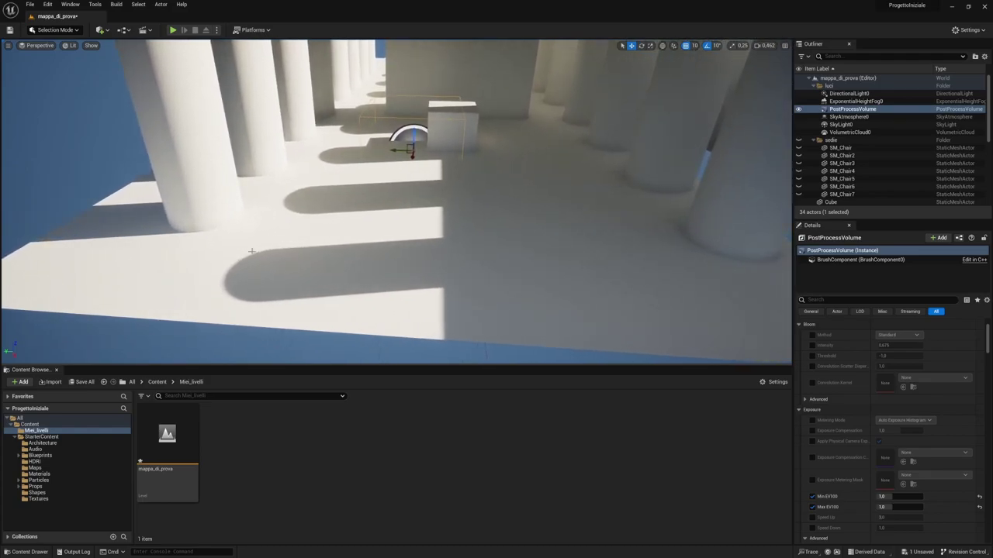
right_click_drag(237, 205, 239, 207)
right_click_drag(283, 240, 283, 240)
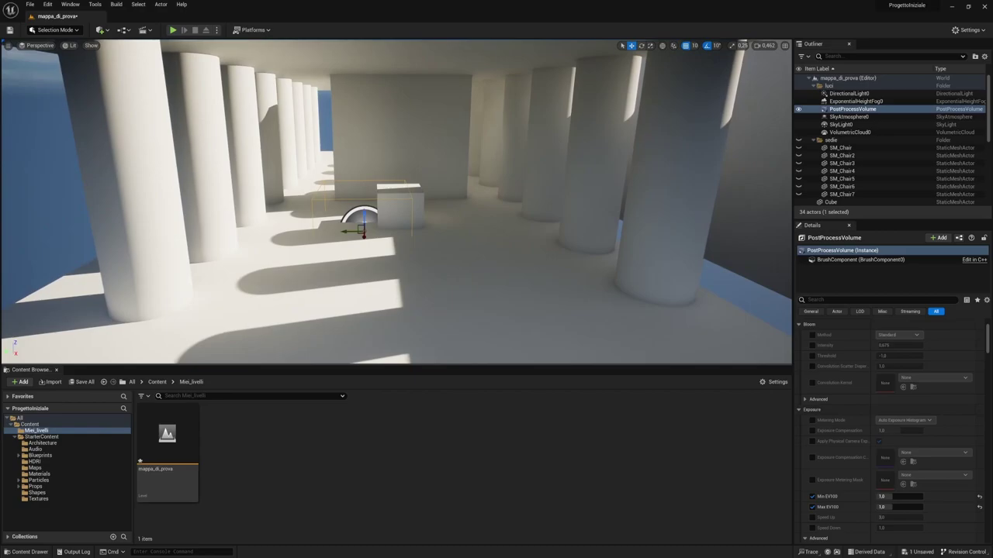
right_click_drag(334, 199, 334, 199)
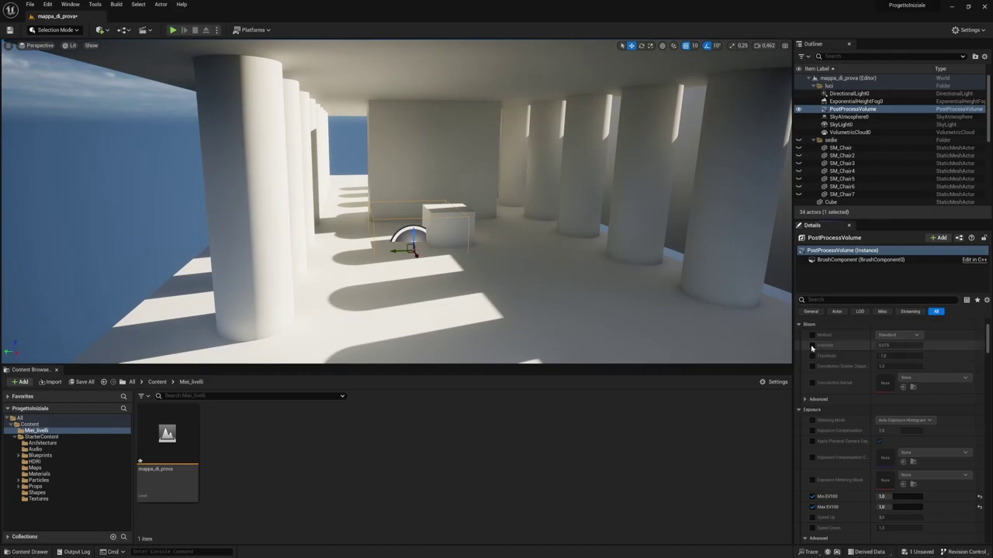
Step: Try a lower Bloom Intensity, reset it to default, then raise it to roughly 7.2
left_click(892, 345)
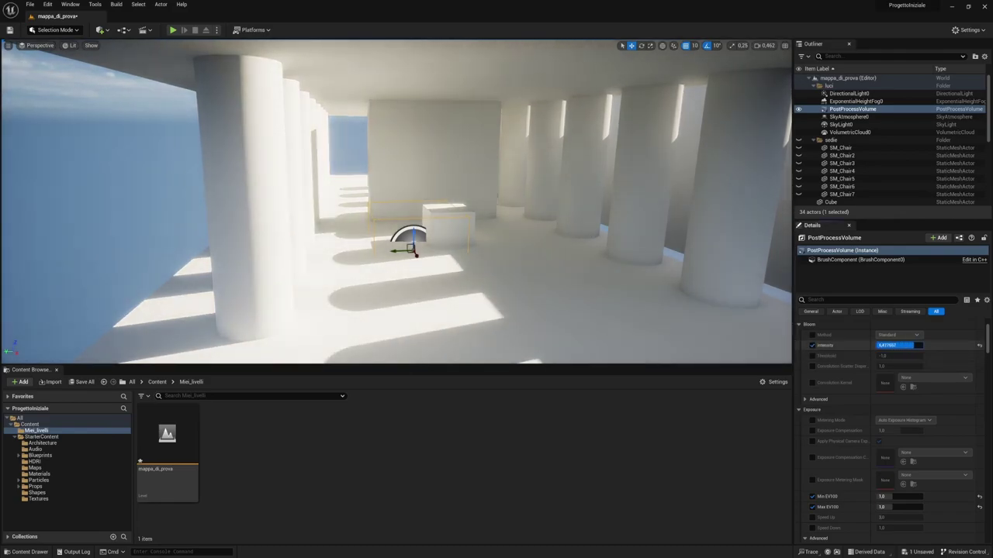
mouse_move(396, 202)
right_mouse_down()
mouse_move(341, 248)
mouse_move(333, 233)
right_mouse_up()
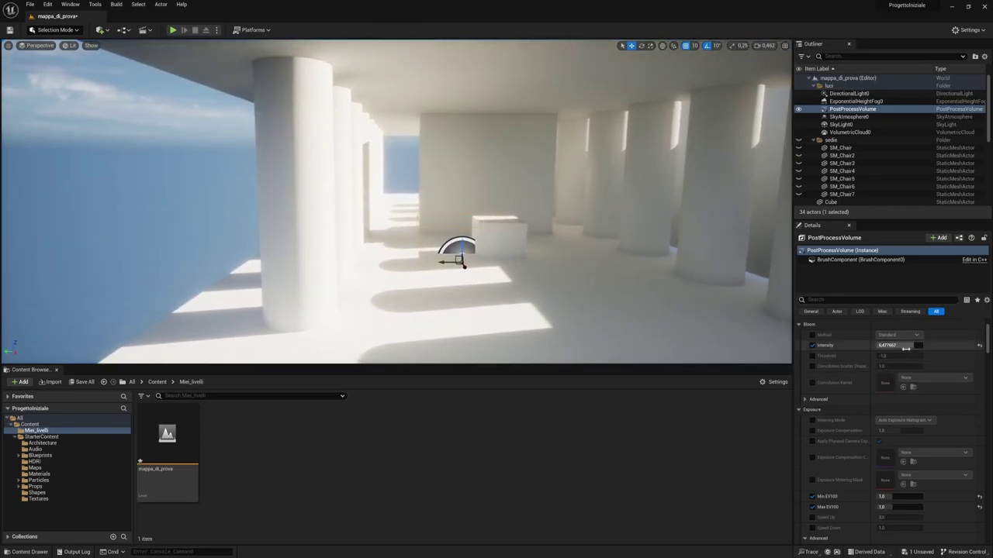
left_click_drag(899, 345, 861, 345)
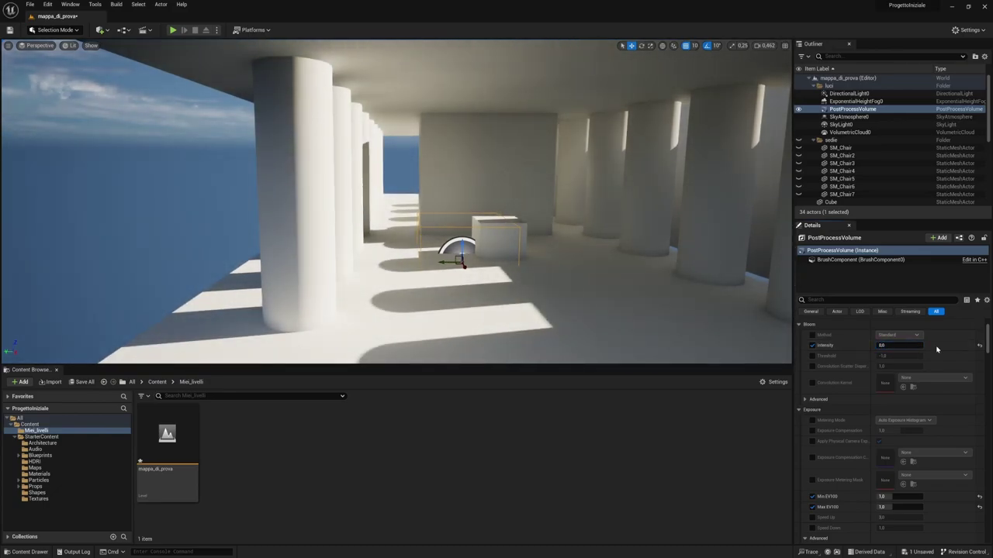
left_click(978, 346)
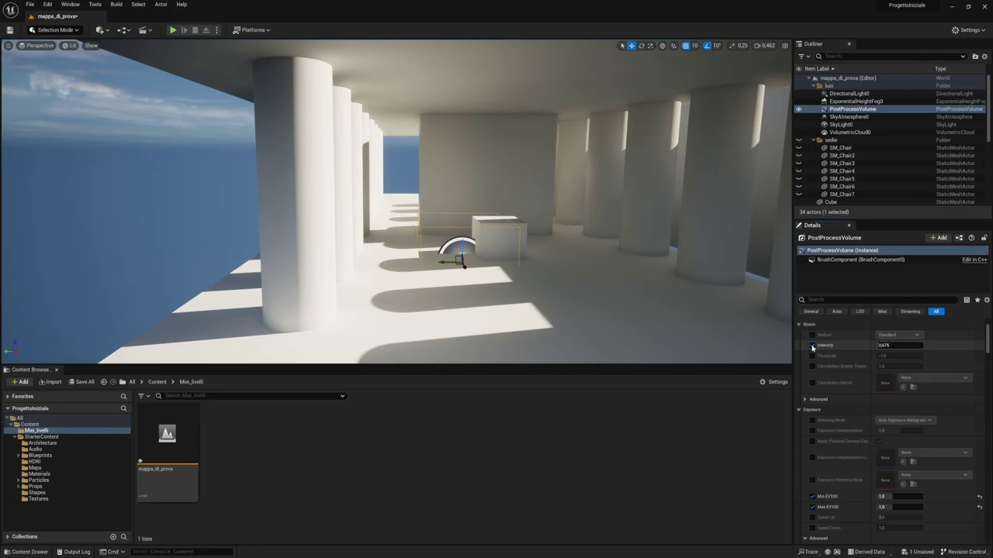
left_click_drag(902, 346, 908, 346)
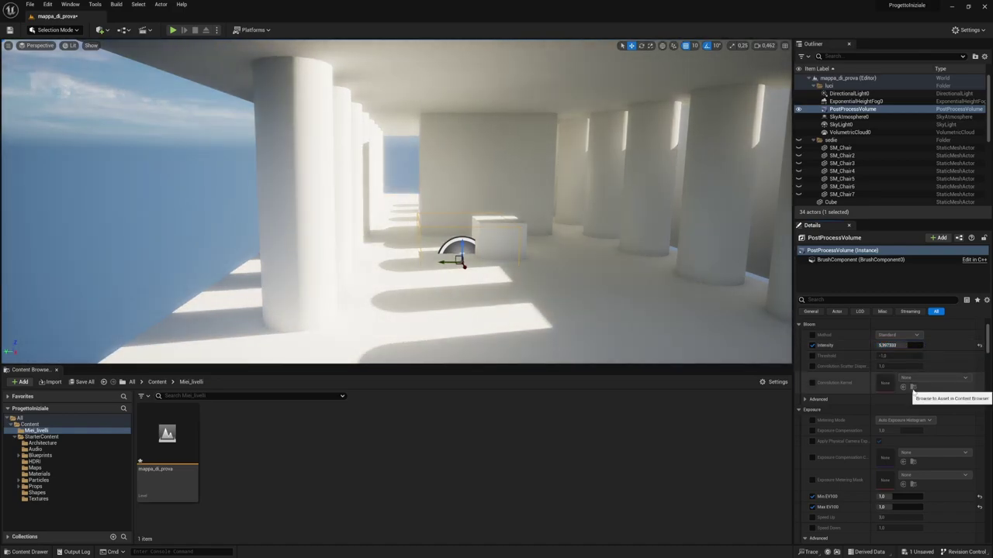
Step: Enable the Bloom Threshold override and tune it to about 0.74
left_click(813, 357)
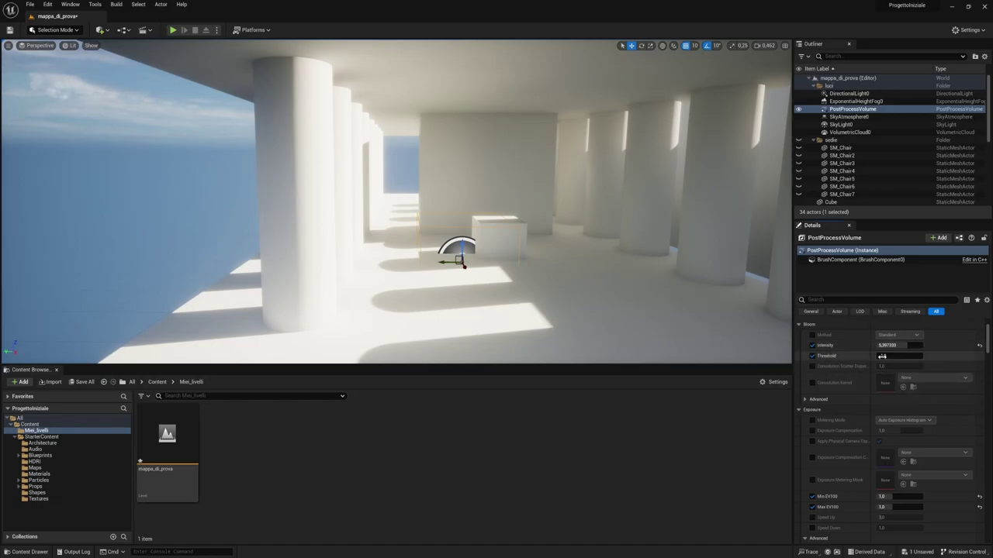
left_click(885, 356)
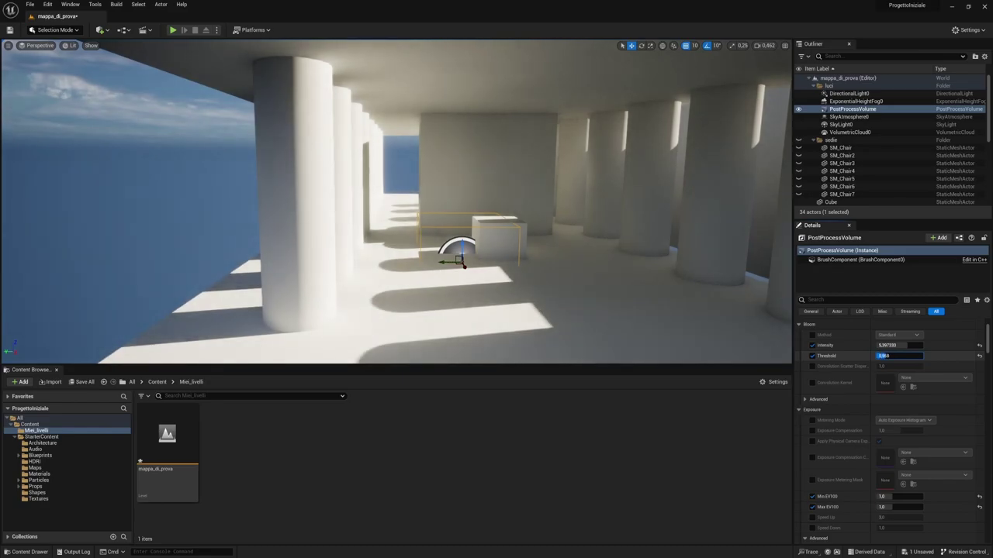
left_click_drag(885, 356, 900, 356)
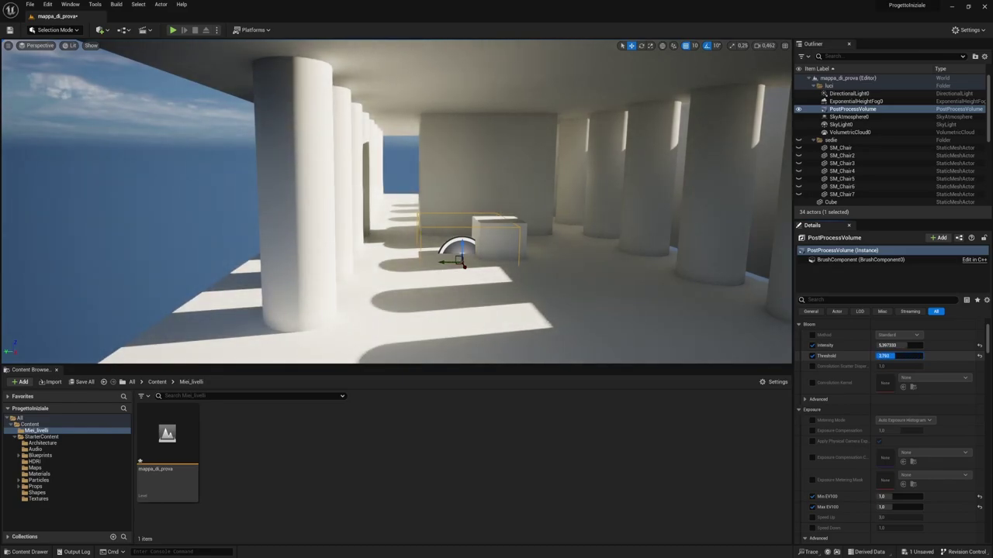
left_click_drag(900, 356, 890, 356)
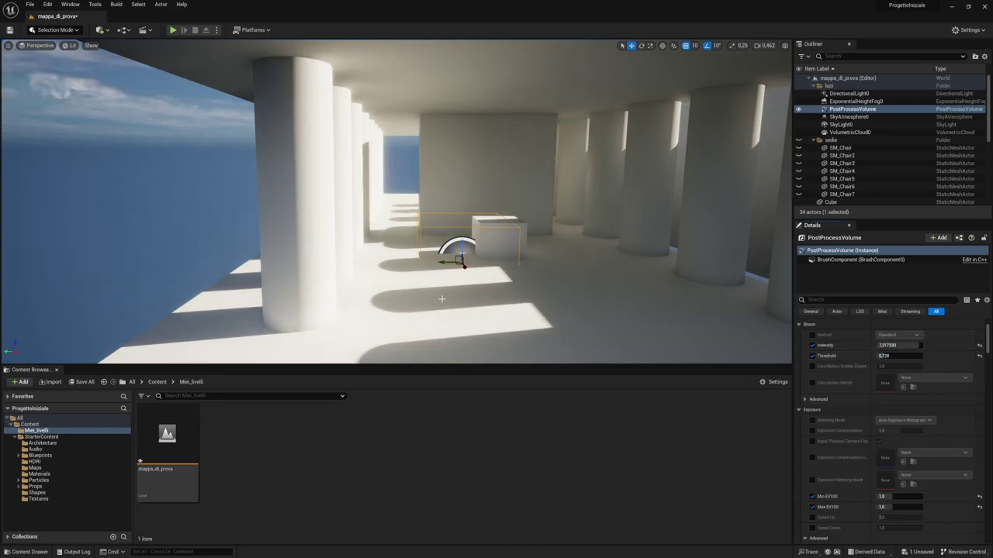
Step: Reset the bloom threshold to its default and view the colonnade from outside
left_click(979, 356)
scroll(846, 446, "down", 5)
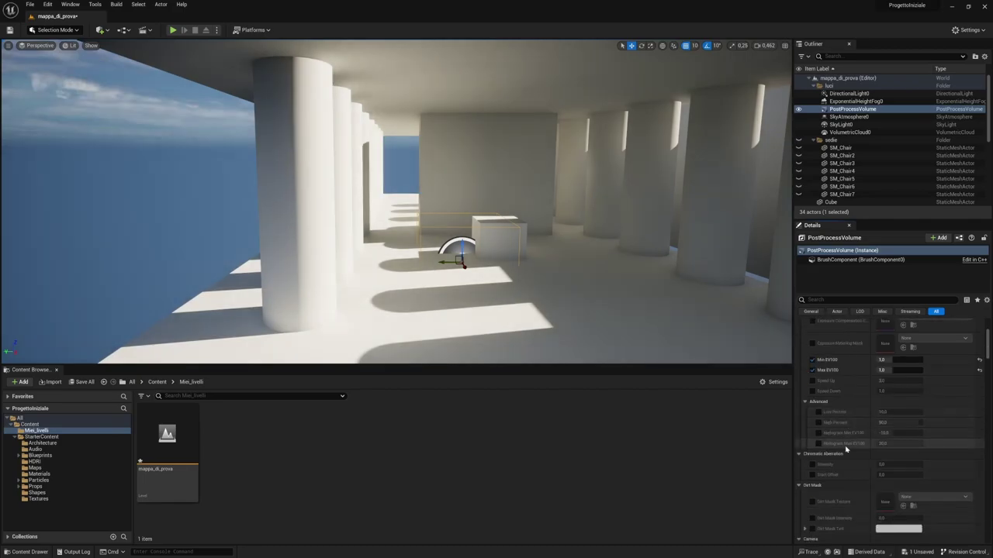
scroll(846, 450, "down", 1)
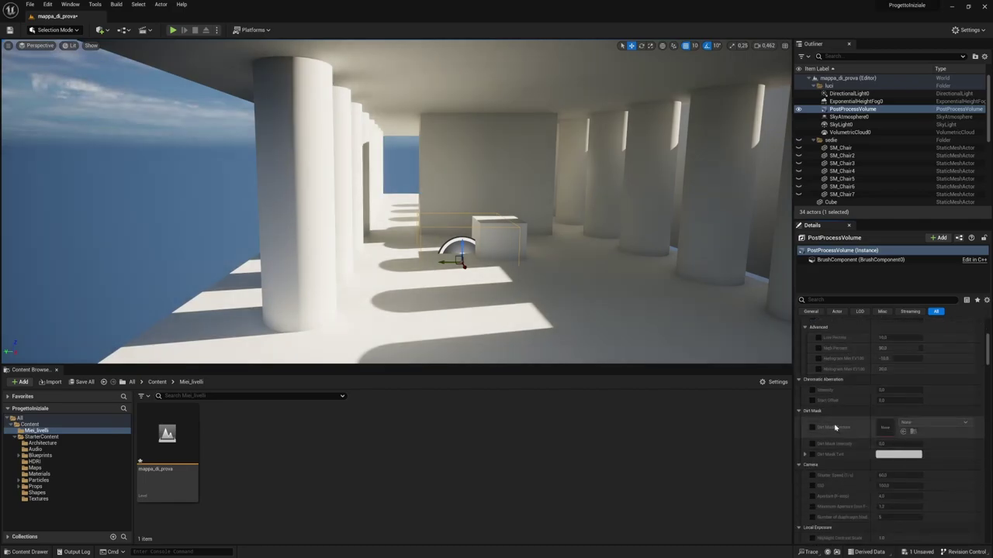
right_click_drag(601, 293, 601, 293)
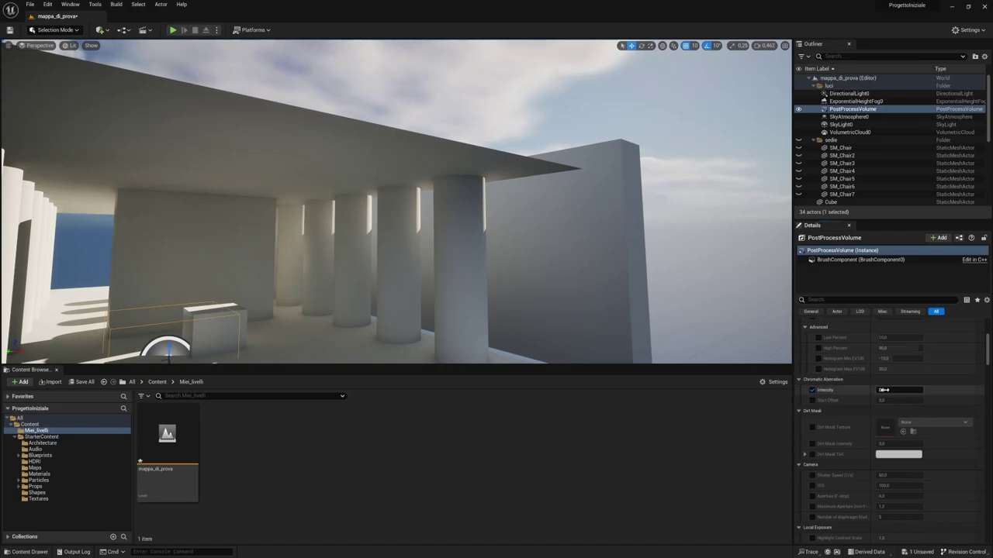
Step: Override Chromatic Aberration Intensity at about 1.33 and fly toward the colonnade roof edge
mouse_move(883, 390)
left_mouse_down()
mouse_move(908, 390)
mouse_move(888, 390)
left_mouse_up()
right_click_drag(523, 239, 523, 239)
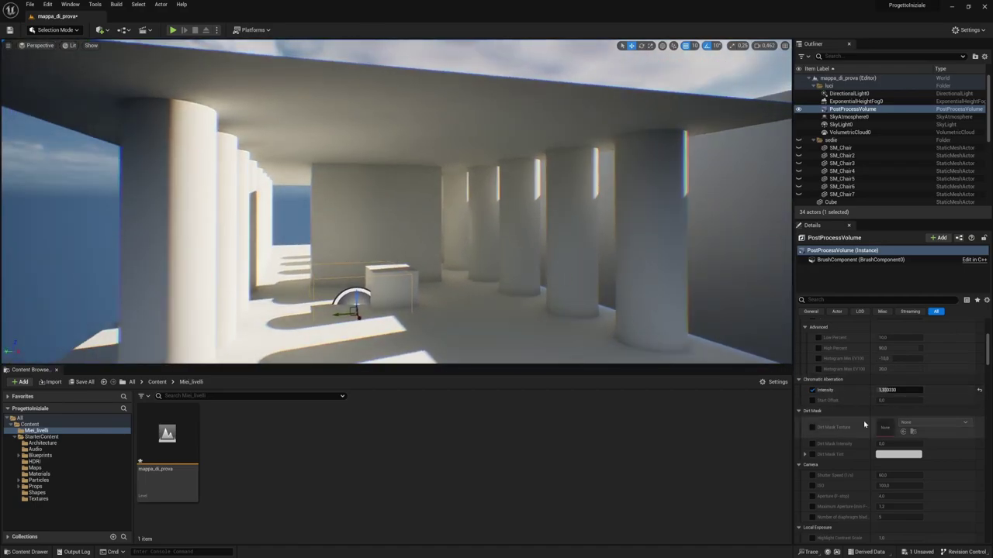
scroll(852, 460, "down", 3)
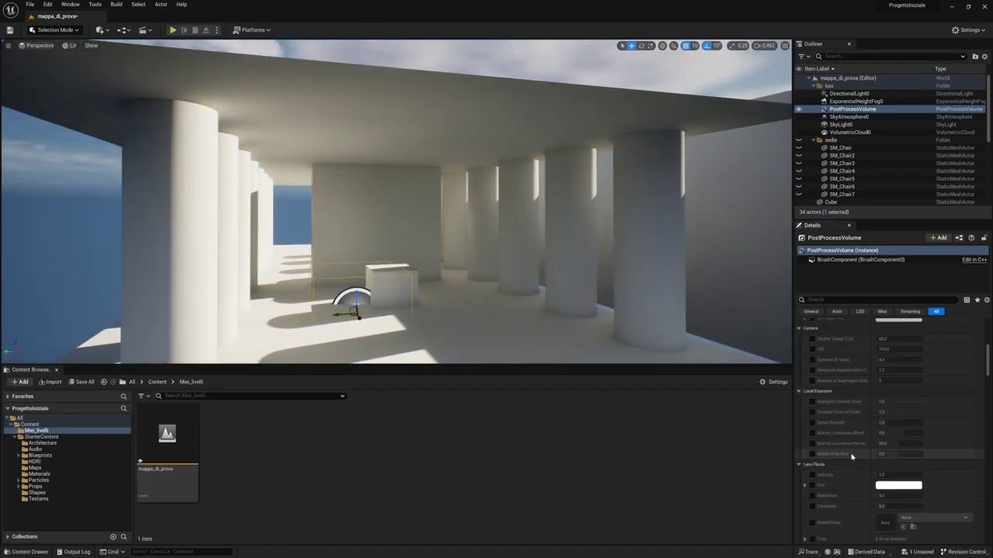
scroll(838, 386, "down", 1)
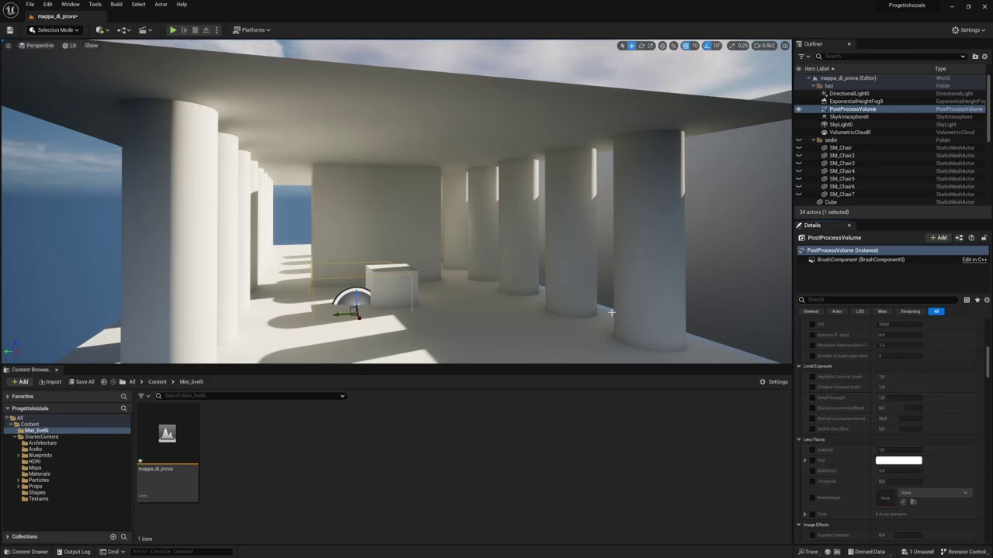
right_click_drag(611, 312, 615, 317)
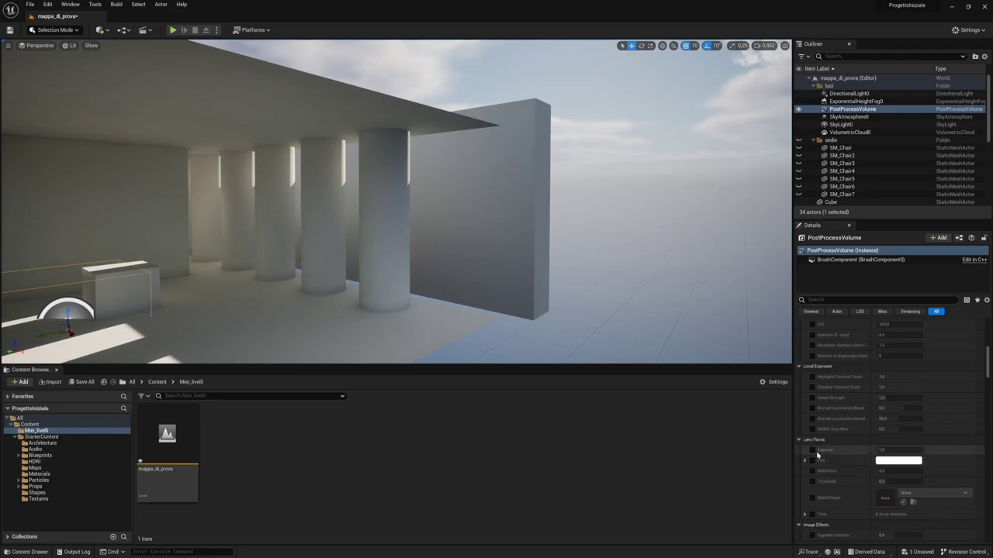
Step: Enable the Lens Flares Intensity override at 1.0 and turn the camera toward the sun
right_click_drag(605, 295, 608, 232)
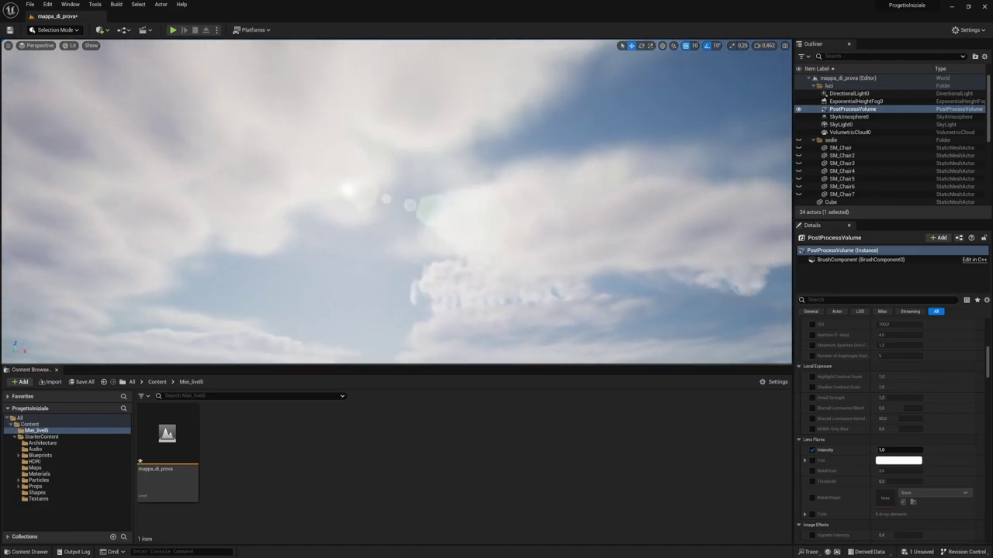
left_click(813, 451)
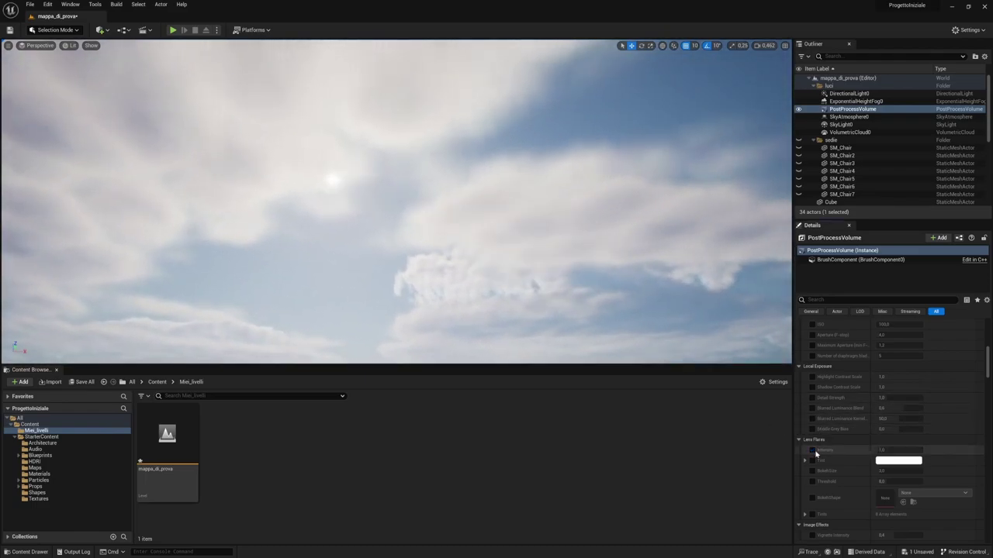
left_click(813, 450)
right_click_drag(395, 202, 395, 201)
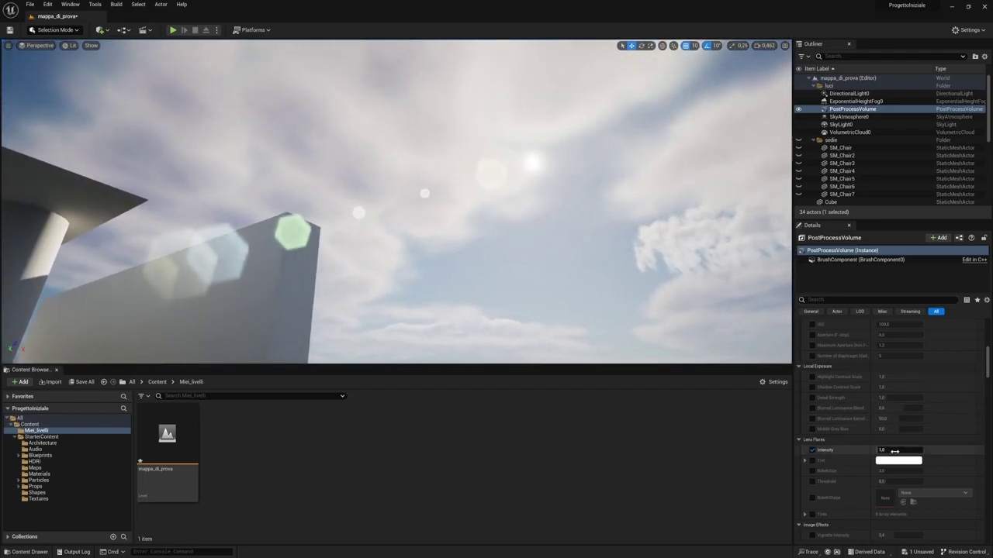
mouse_move(880, 450)
left_mouse_down()
mouse_move(900, 451)
mouse_move(898, 463)
left_mouse_up()
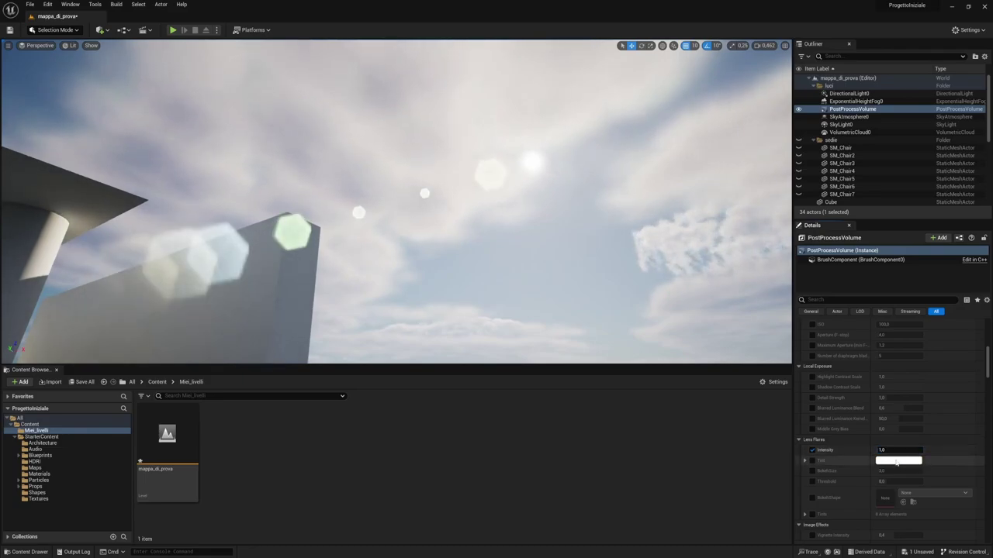
Step: Tint the lens flares pink (FF8FFEFF), then switch the Intensity override off to compare
left_click(886, 461)
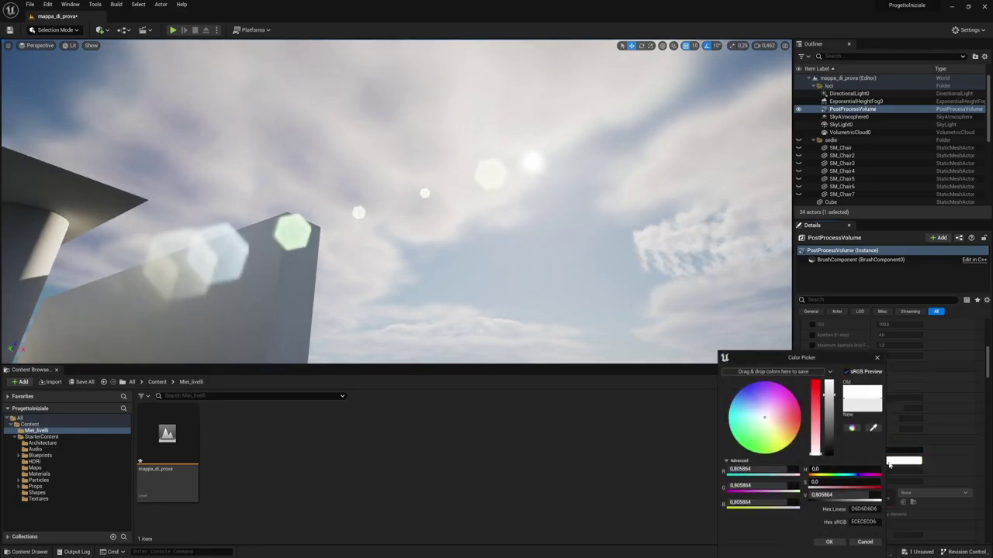
left_click(780, 398)
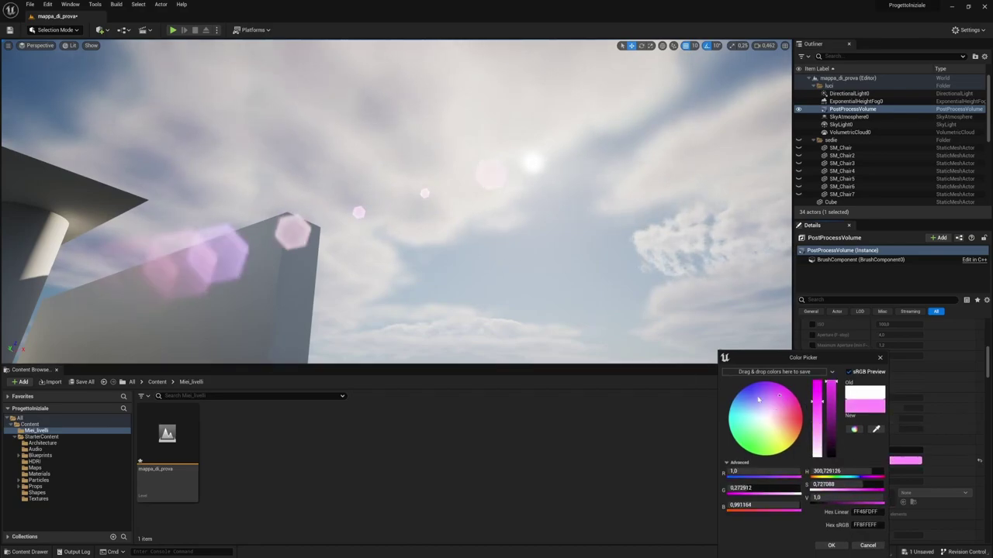
left_click(979, 463)
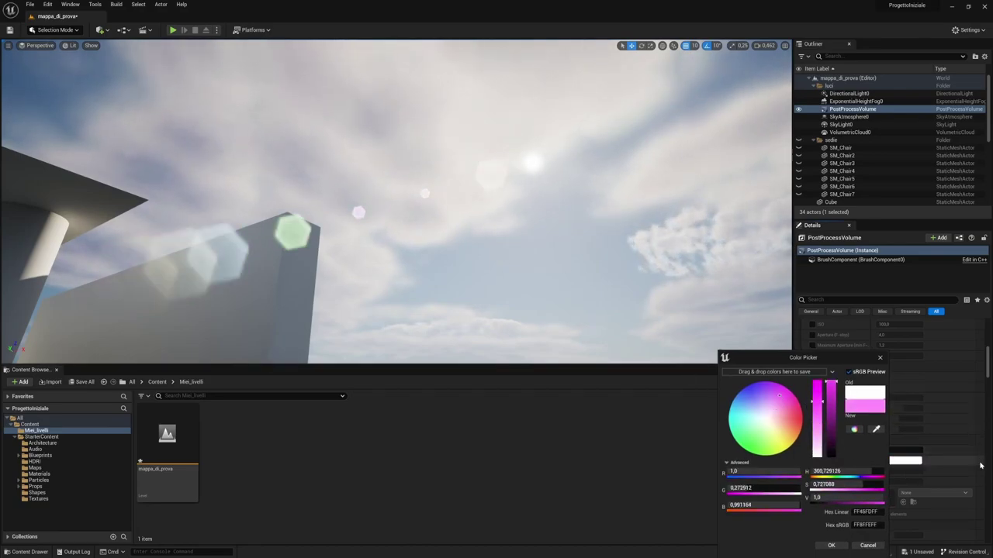
left_click(880, 359)
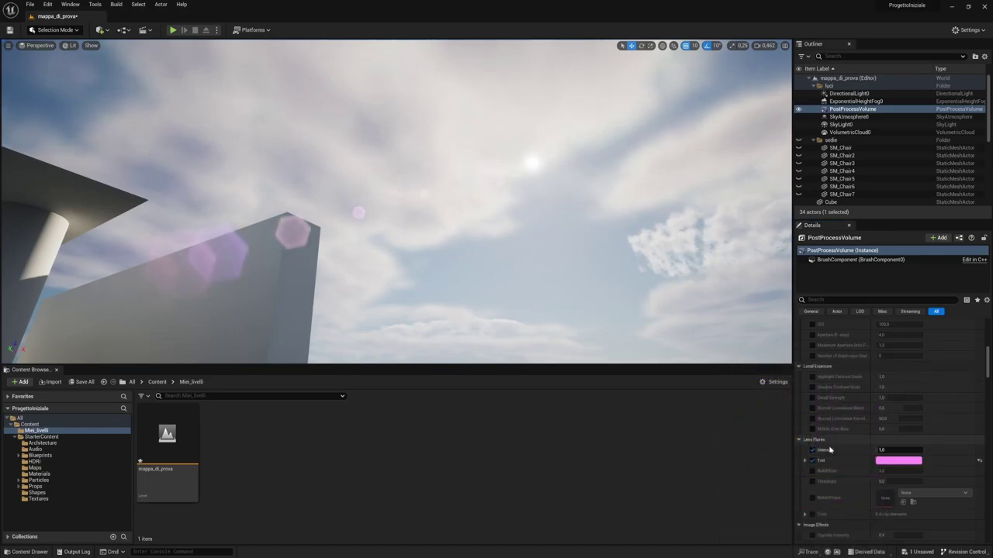
left_click(812, 462)
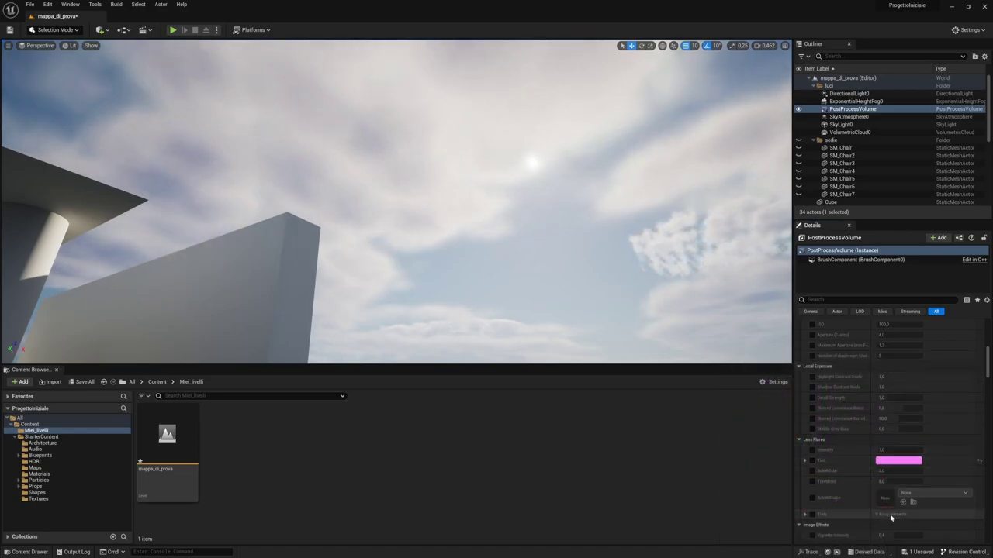
Step: Frame the volume with F and override Vignette Intensity at about 0.43
scroll(888, 514, "down", 5)
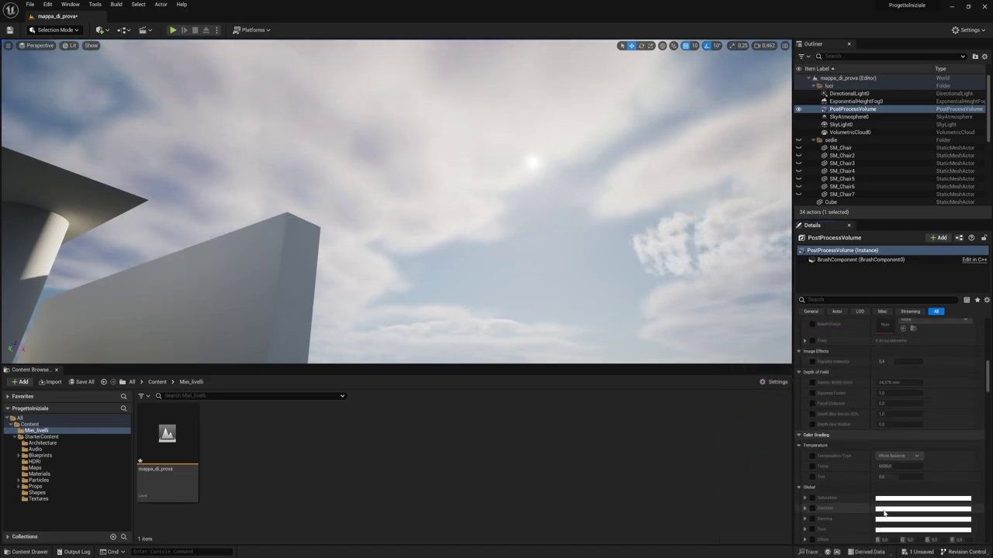
key("f")
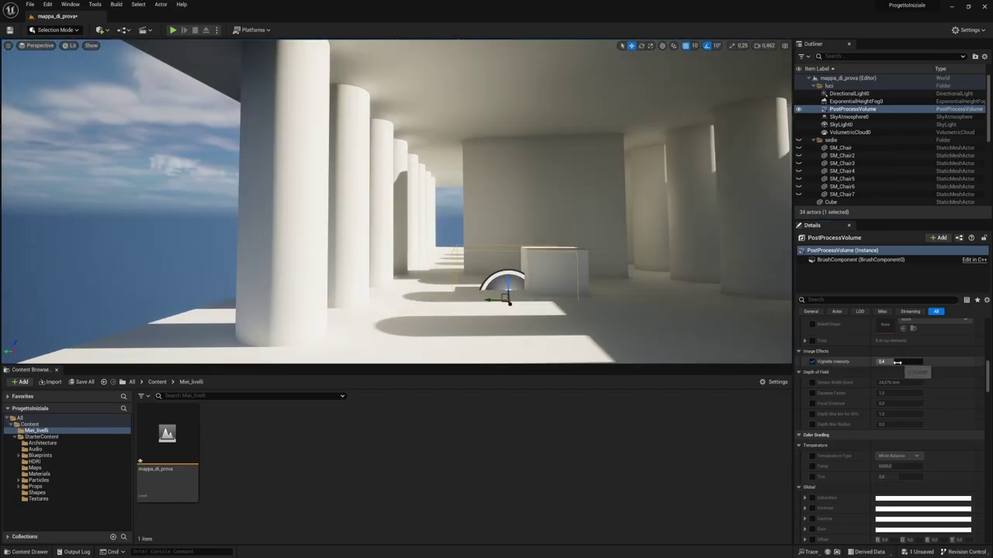
mouse_move(898, 363)
left_mouse_down()
mouse_move(911, 362)
mouse_move(900, 361)
left_mouse_up()
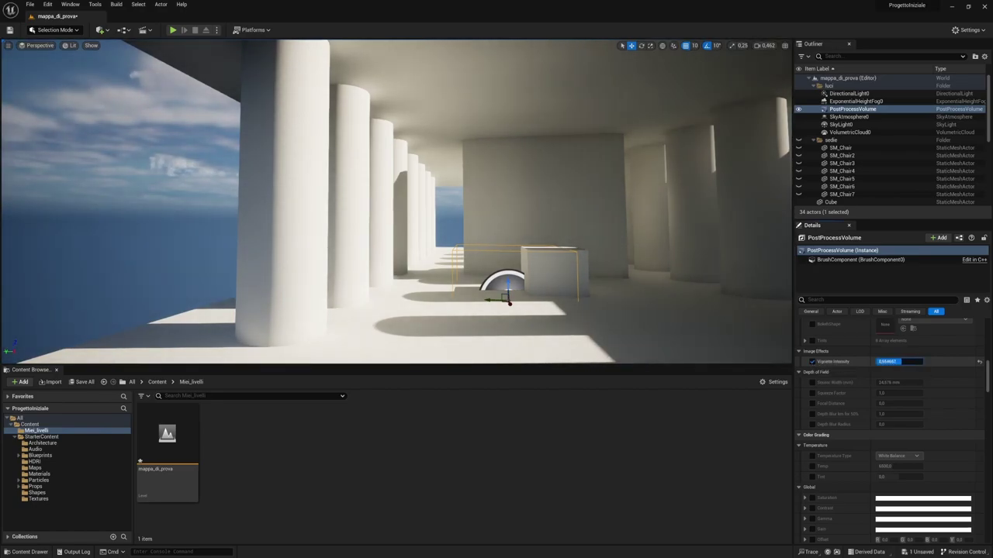
left_click_drag(898, 362, 892, 362)
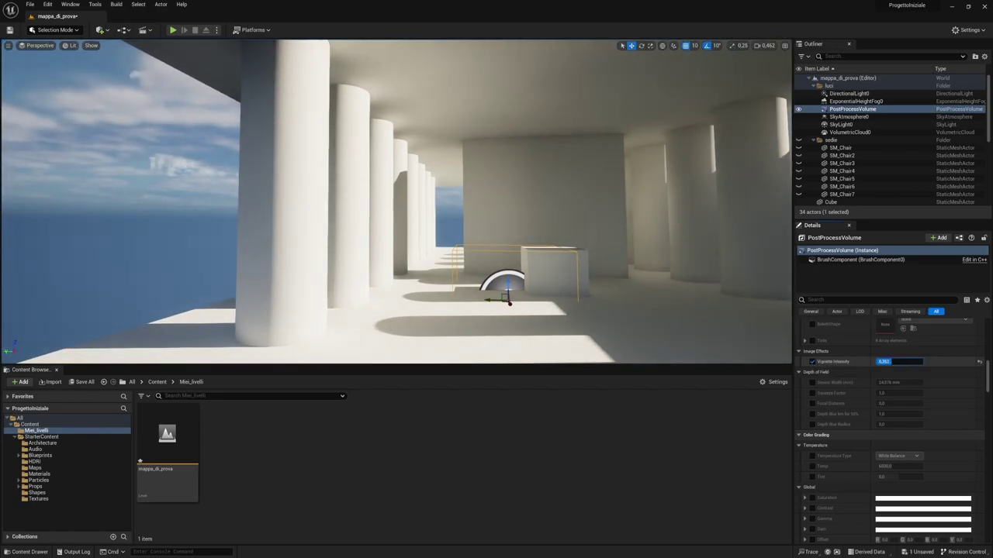
right_click_drag(395, 202, 396, 202)
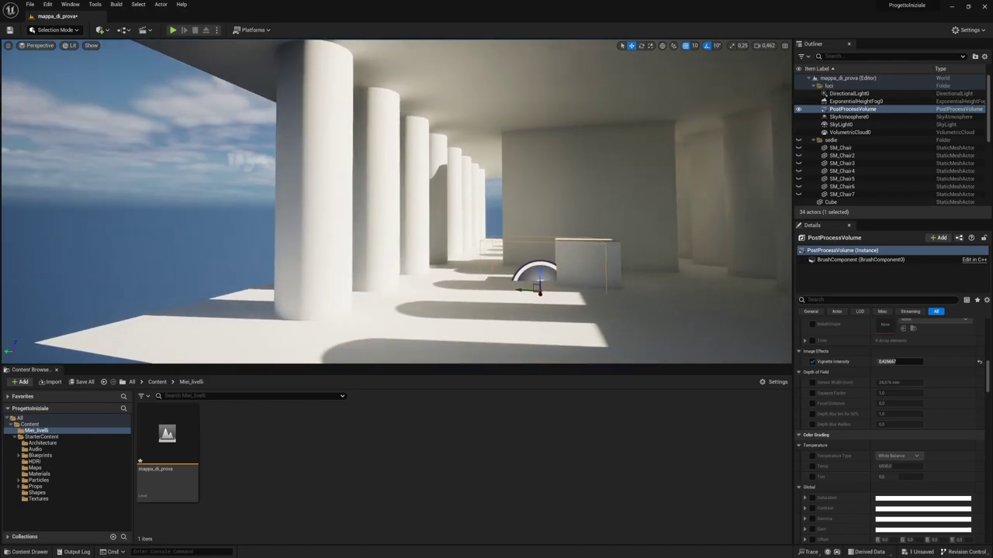
right_click_drag(396, 202, 396, 202)
scroll(832, 427, "down", 3)
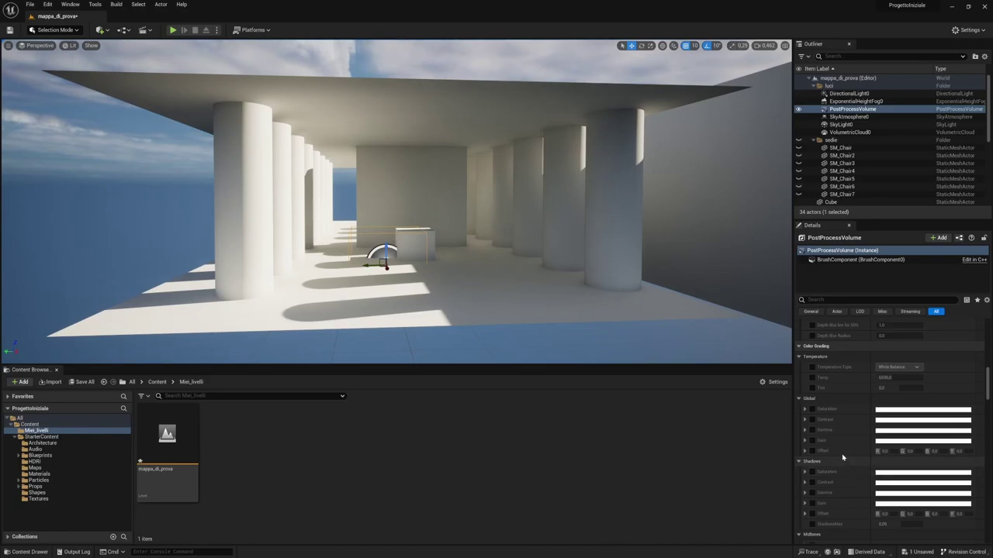
Step: Enable the Global Gamma override and return its colour to neutral, about 1.0, 0.97, 1.0
scroll(832, 404, "down", 1)
scroll(832, 405, "down", 1)
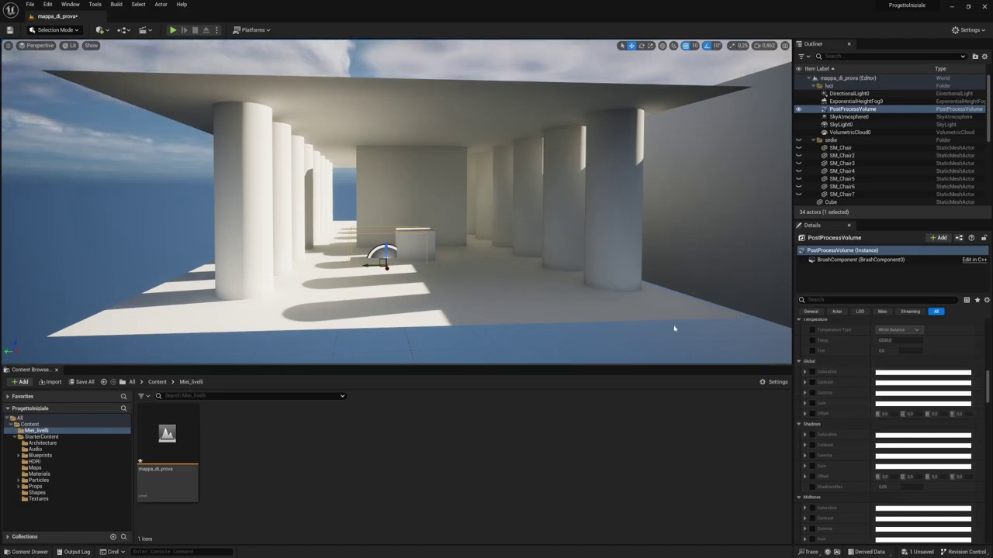
right_click_drag(672, 328, 685, 311)
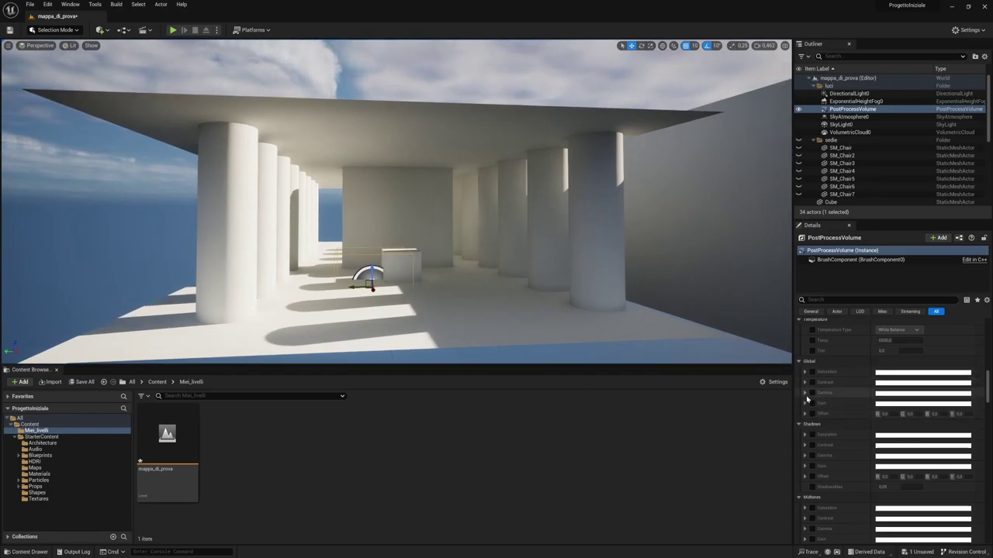
left_click(805, 393)
left_click(813, 393)
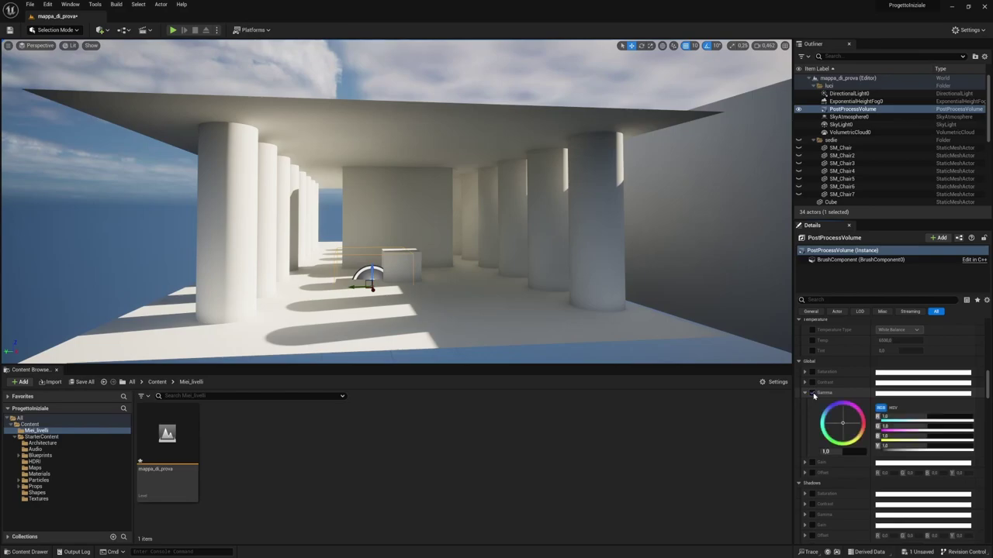
left_click_drag(837, 422, 835, 415)
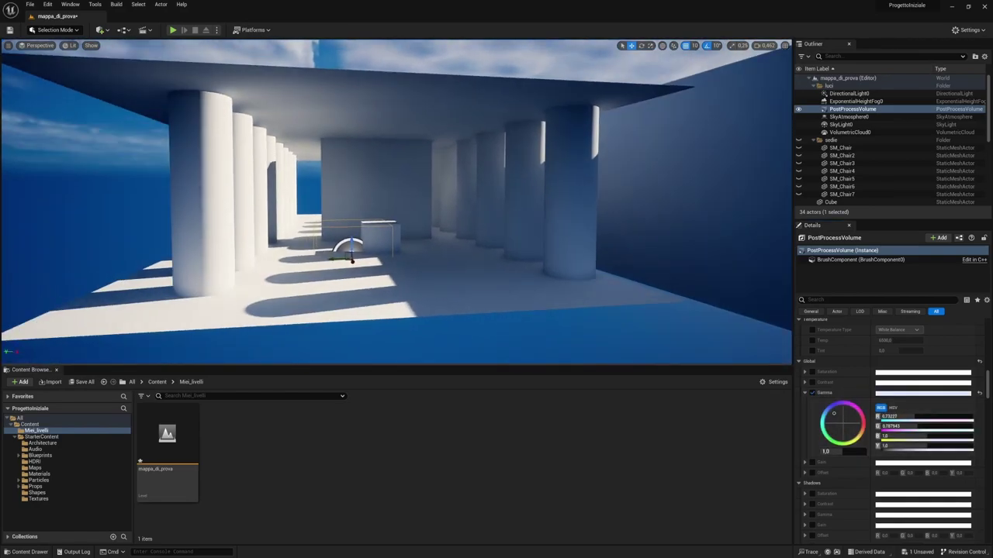
left_click_drag(835, 416, 844, 431)
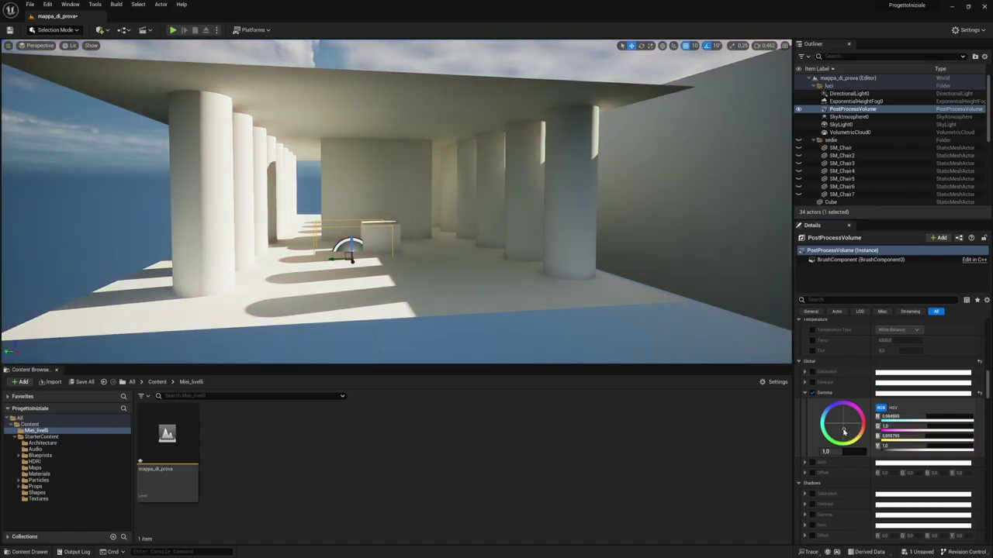
left_click(805, 394)
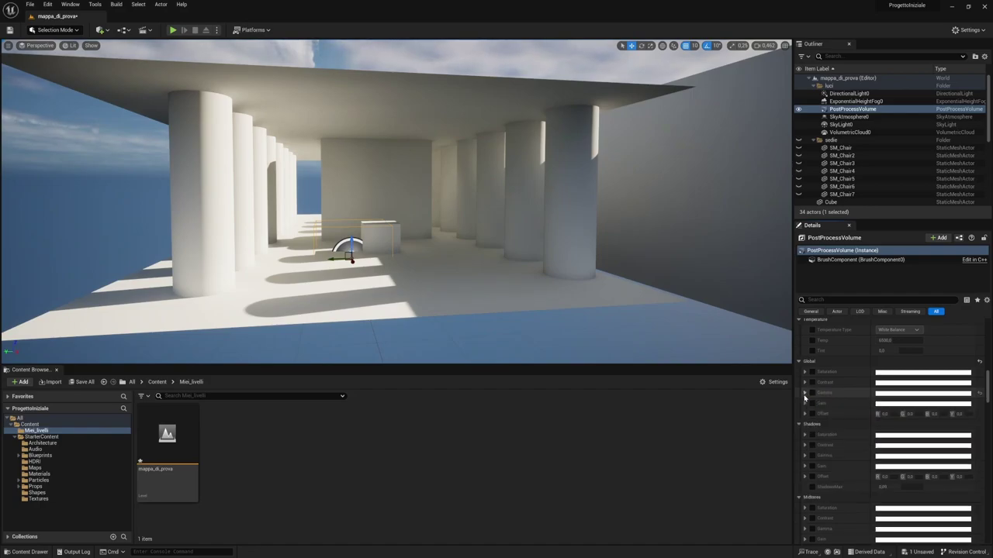
Step: Enable the Shadows Gamma override and tint its colour slightly warm
scroll(819, 474, "down", 3)
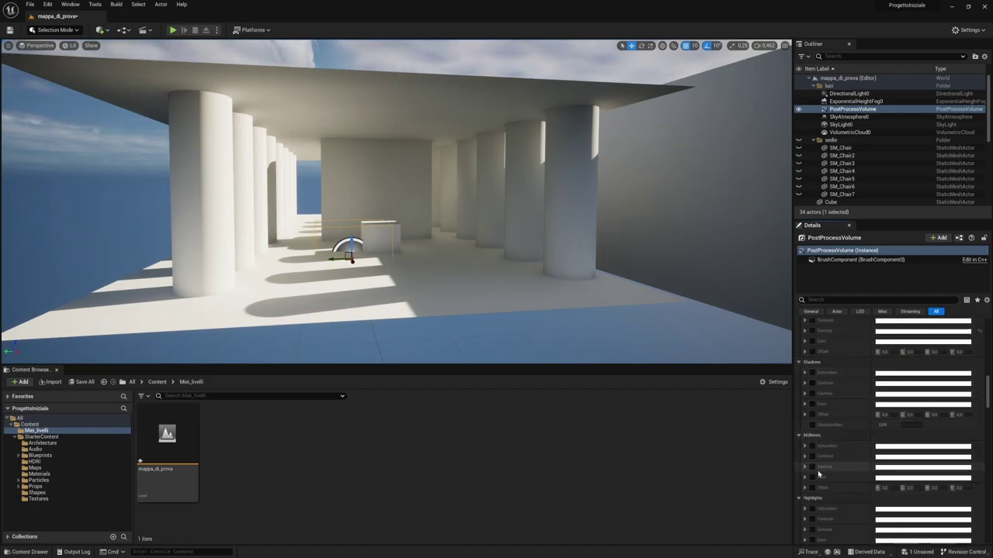
left_click(805, 395)
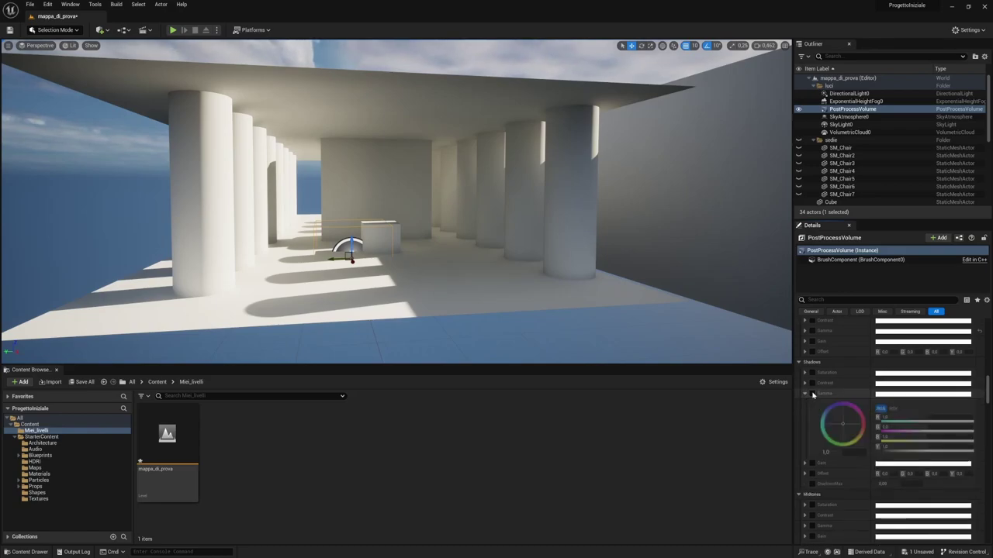
left_click(812, 394)
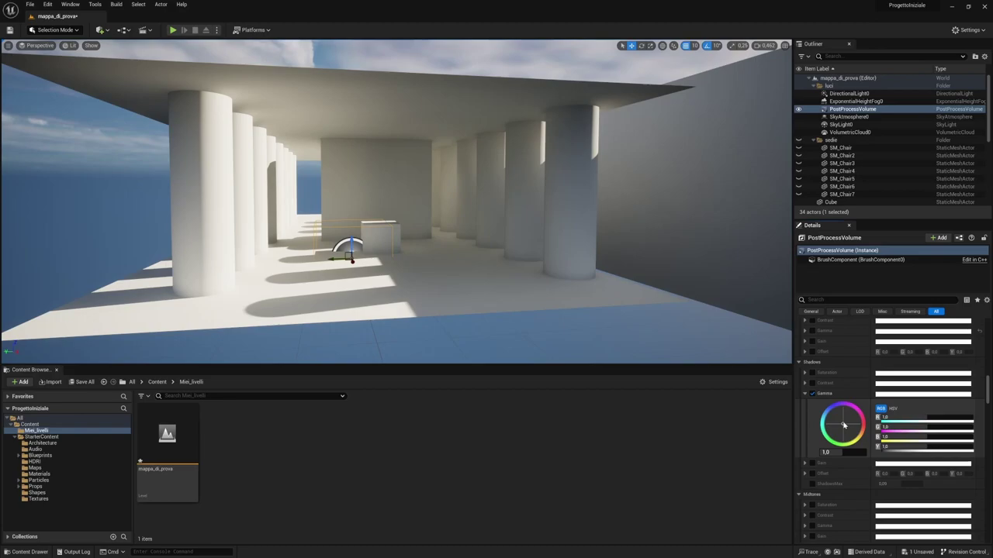
left_click_drag(844, 425, 837, 421)
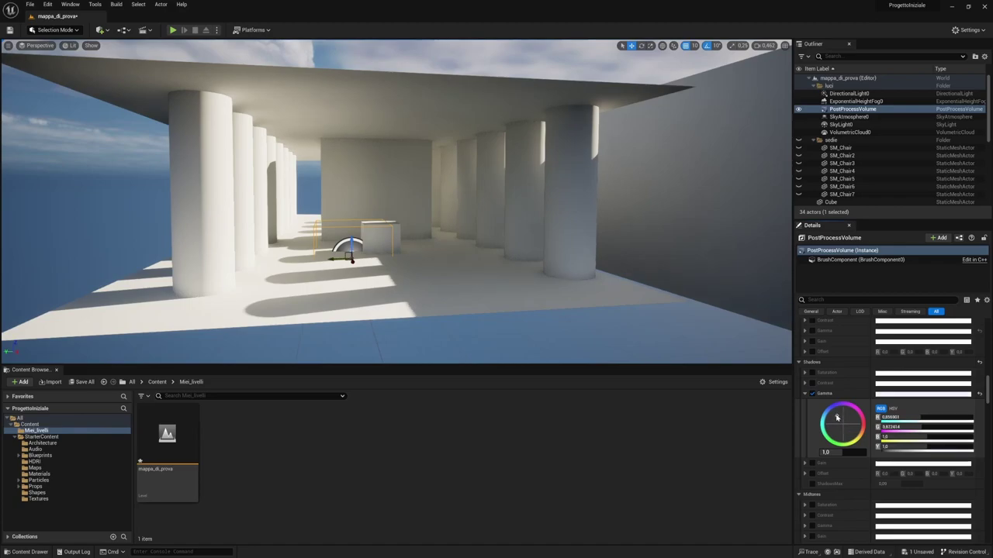
Step: Settle the Shadows Gamma value at about 0.93 and fine-tune its warm tint
left_click_drag(841, 452, 830, 453)
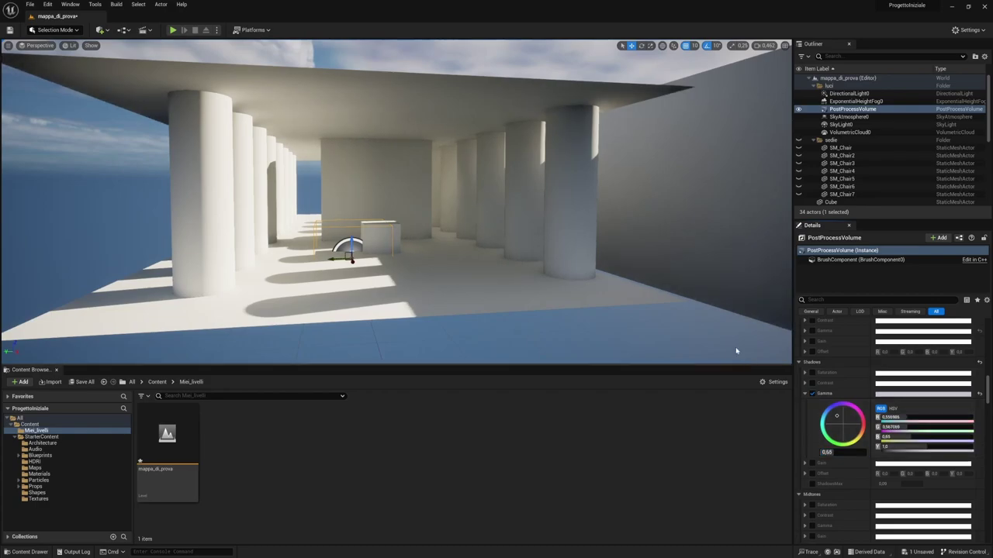
right_click_drag(656, 286, 698, 286)
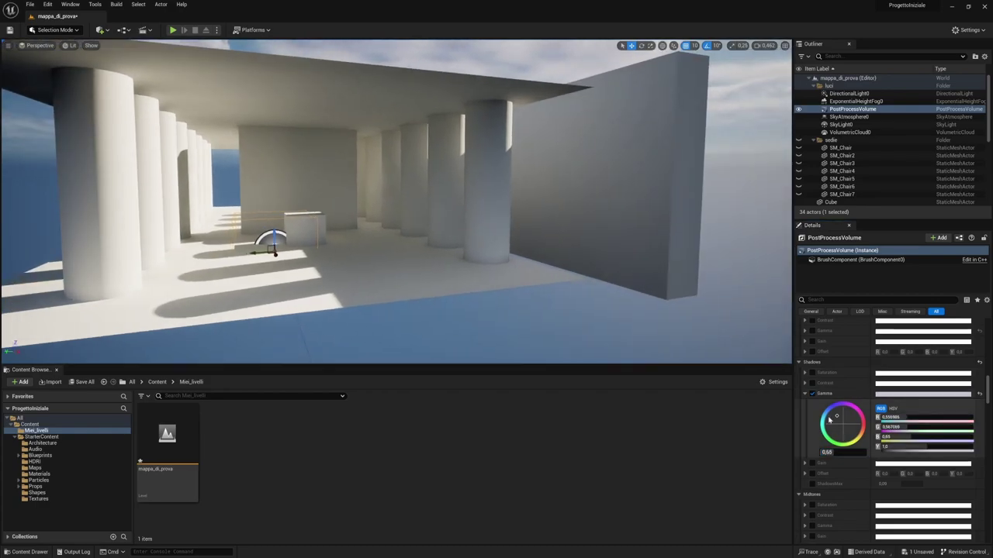
left_click_drag(828, 452, 849, 452)
mouse_move(543, 233)
right_mouse_down()
mouse_move(496, 233)
mouse_move(543, 233)
mouse_move(512, 232)
right_mouse_up()
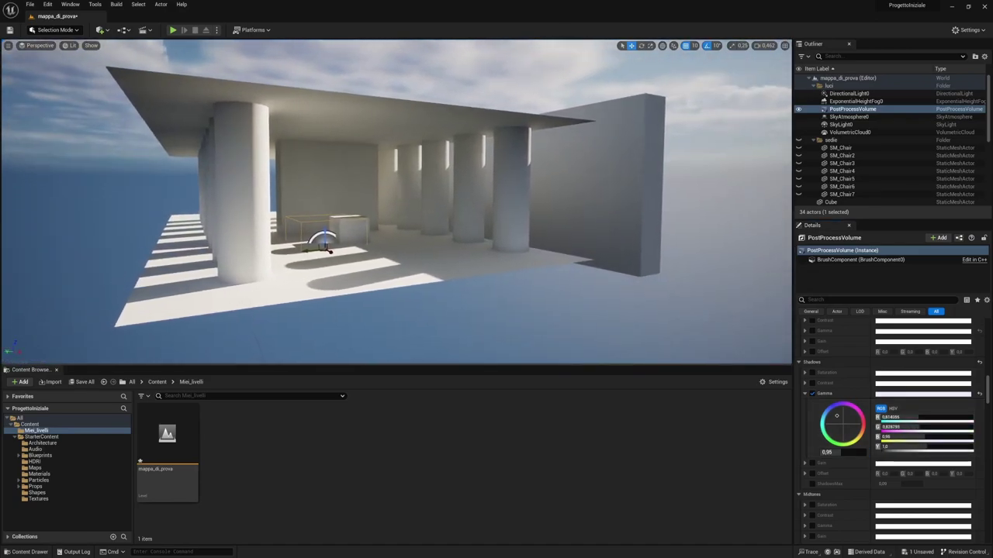
left_click_drag(828, 452, 838, 452)
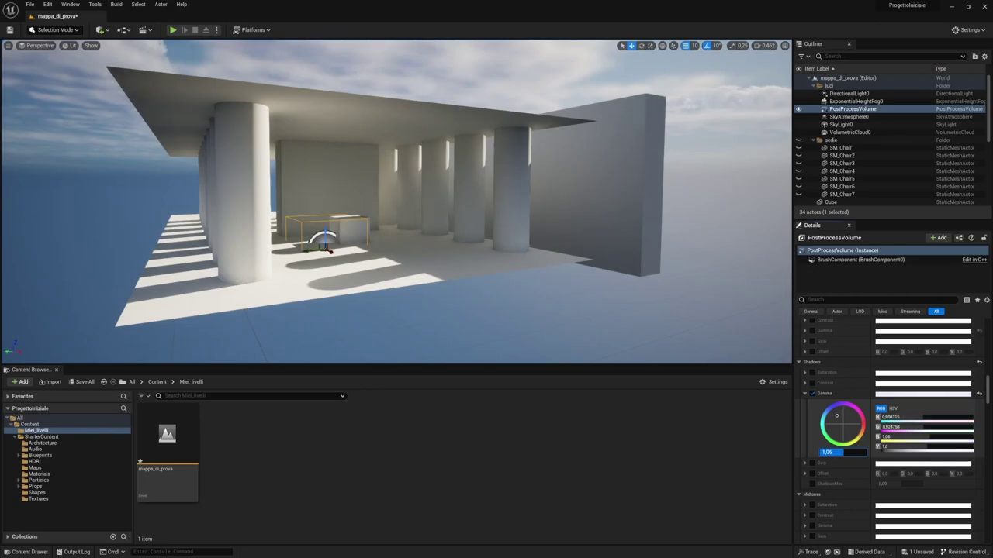
scroll(833, 401, "down", 1)
left_click_drag(833, 402, 835, 402)
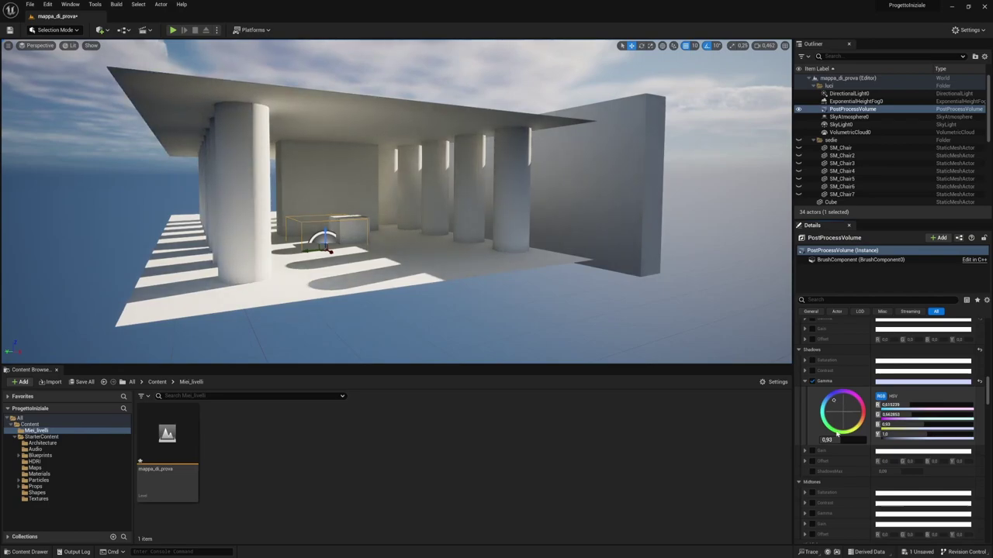
Step: Enable the Highlights Gamma override and tint it warm yellow, about 1.0, 0.97, 0.80
scroll(837, 433, "down", 3)
left_click(805, 514)
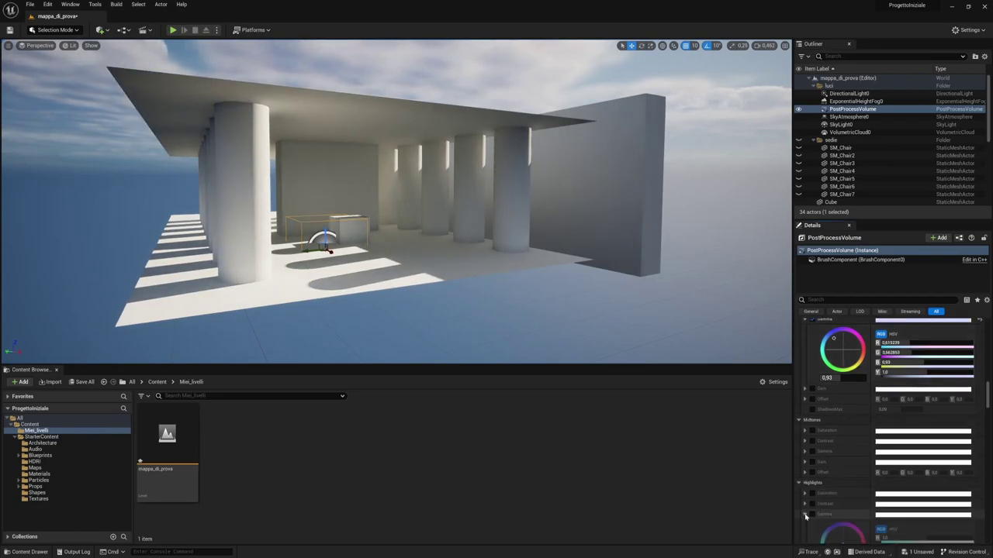
left_click(813, 515)
scroll(821, 504, "down", 2)
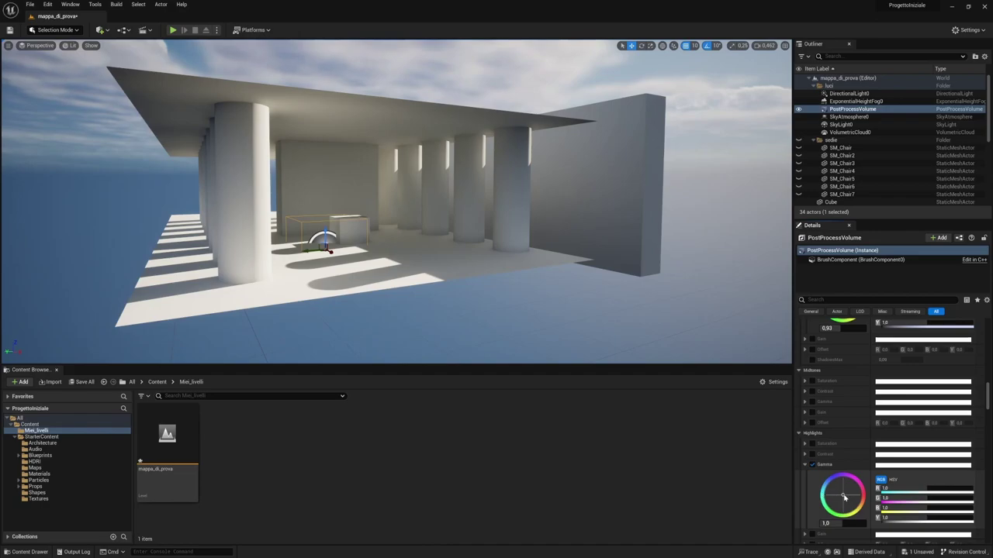
mouse_move(844, 497)
left_mouse_down()
mouse_move(858, 518)
mouse_move(855, 509)
left_mouse_up()
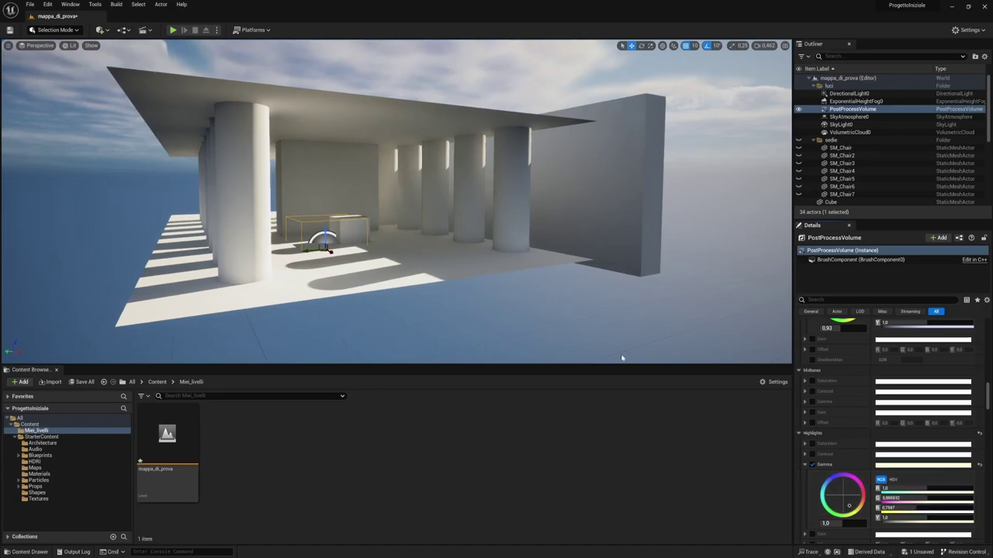
scroll(839, 457, "up", 1)
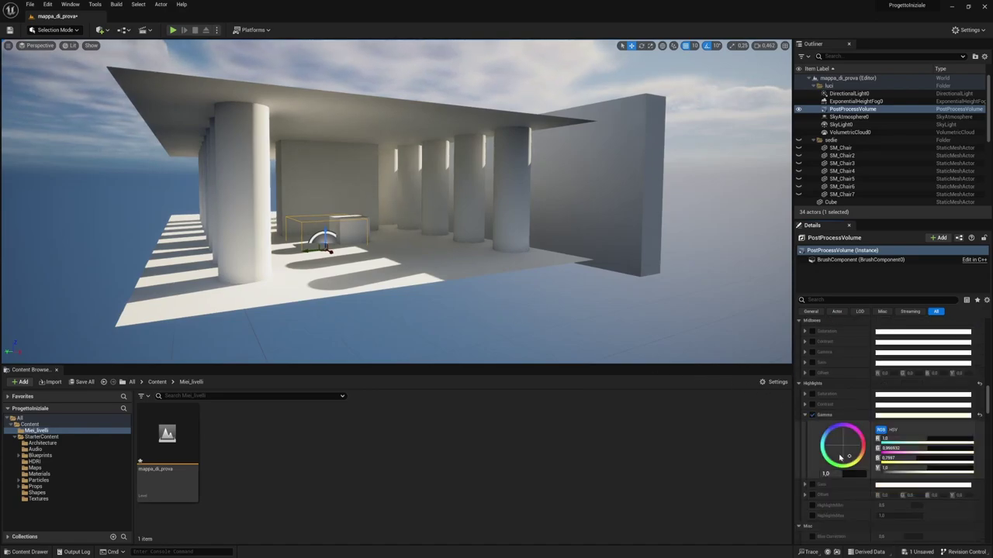
scroll(839, 458, "up", 2)
scroll(839, 450, "up", 3)
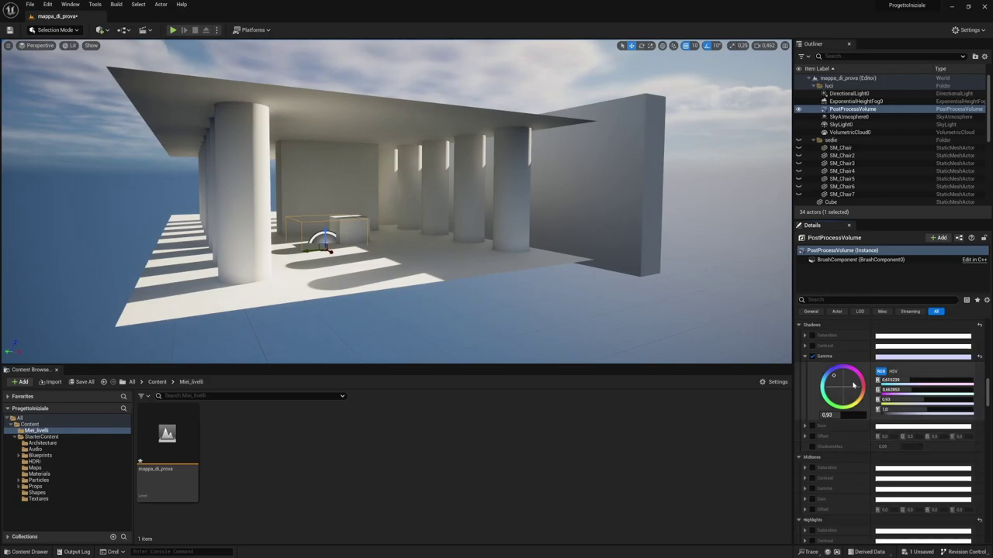
Step: Enable Shadows Max and, after a negative trial, settle it at 0.09
left_click(812, 447)
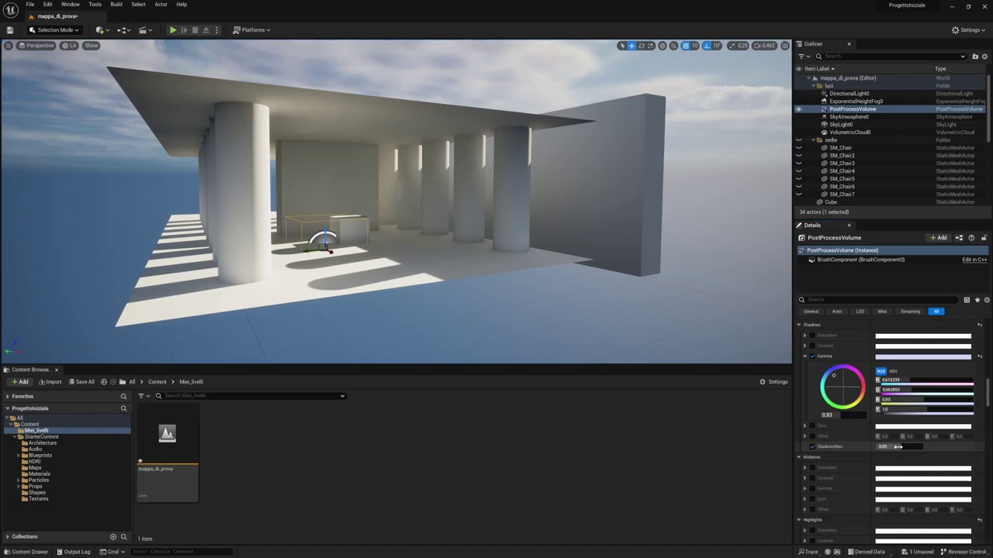
left_click_drag(897, 447, 886, 448)
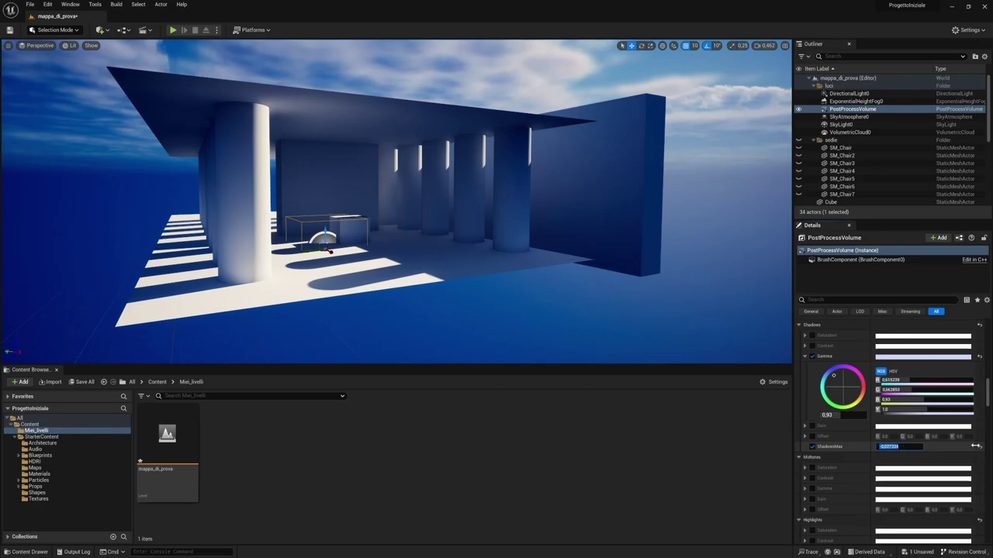
left_click_drag(899, 447, 925, 454)
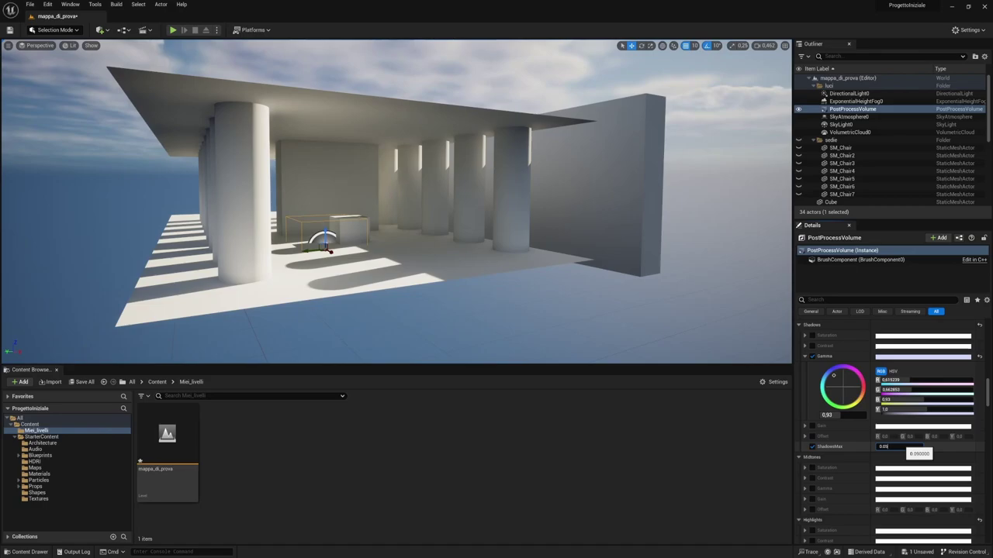
scroll(853, 481, "down", 2)
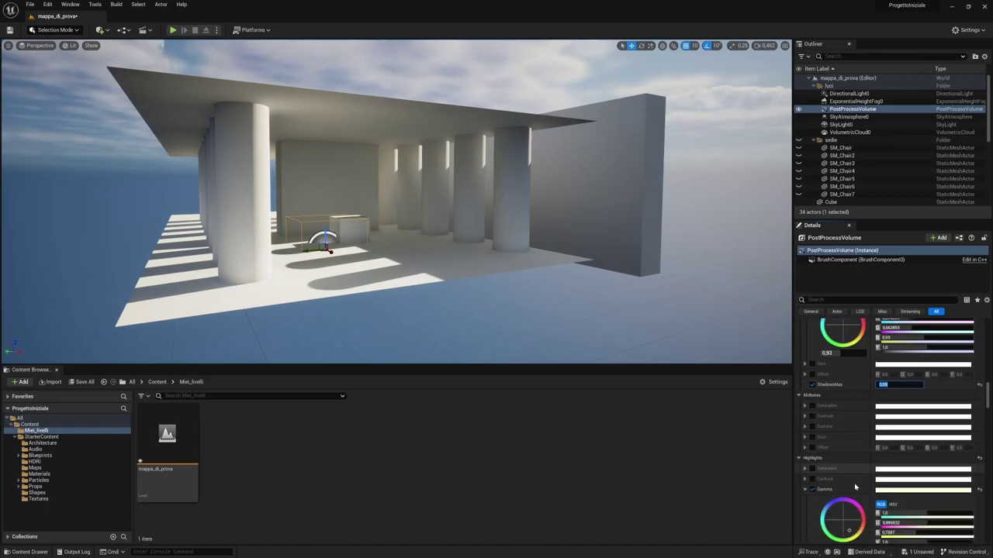
scroll(830, 505, "down", 2)
scroll(817, 526, "down", 2)
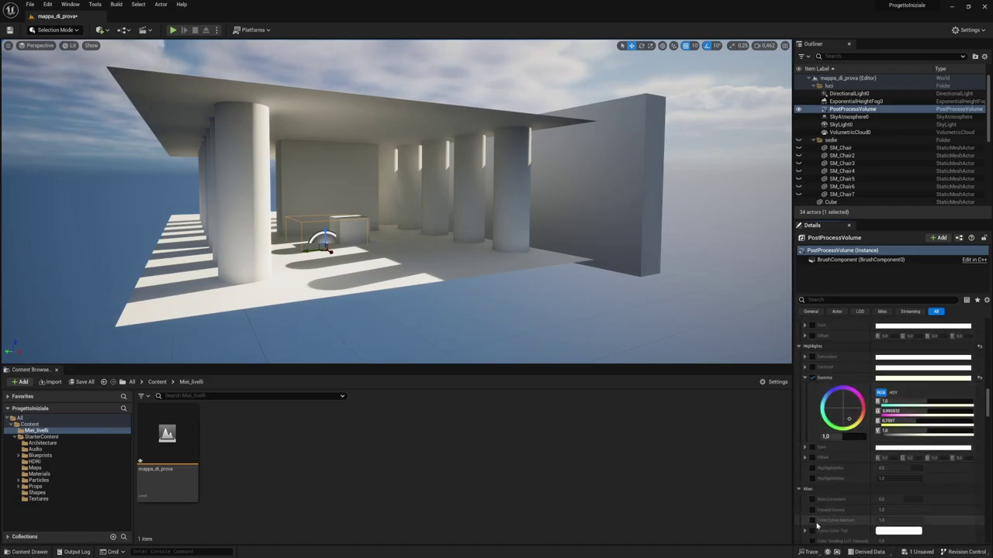
Step: Enable Highlights Min at about 0.169, then orbit the viewport to review
left_click(812, 467)
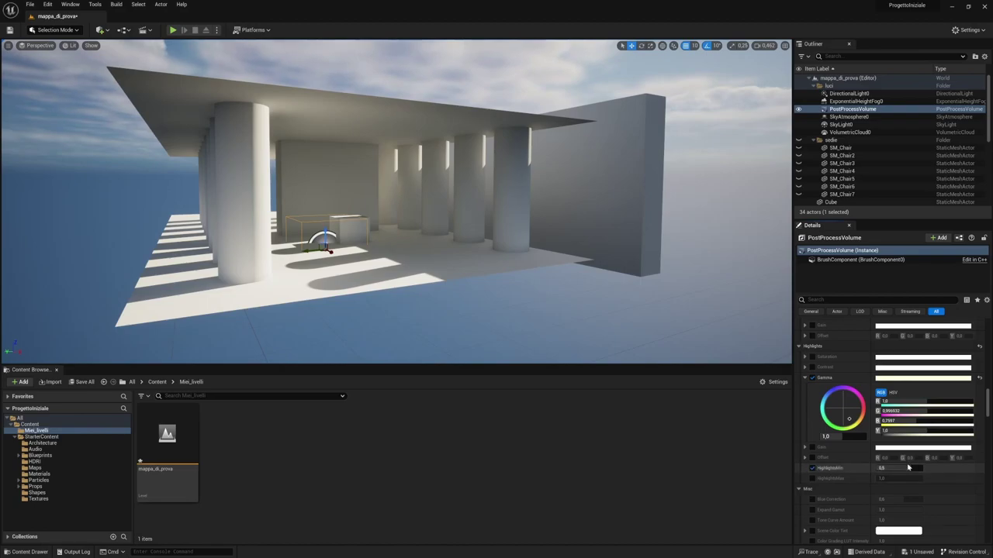
mouse_move(908, 468)
left_mouse_down()
mouse_move(884, 468)
mouse_move(931, 468)
left_mouse_up()
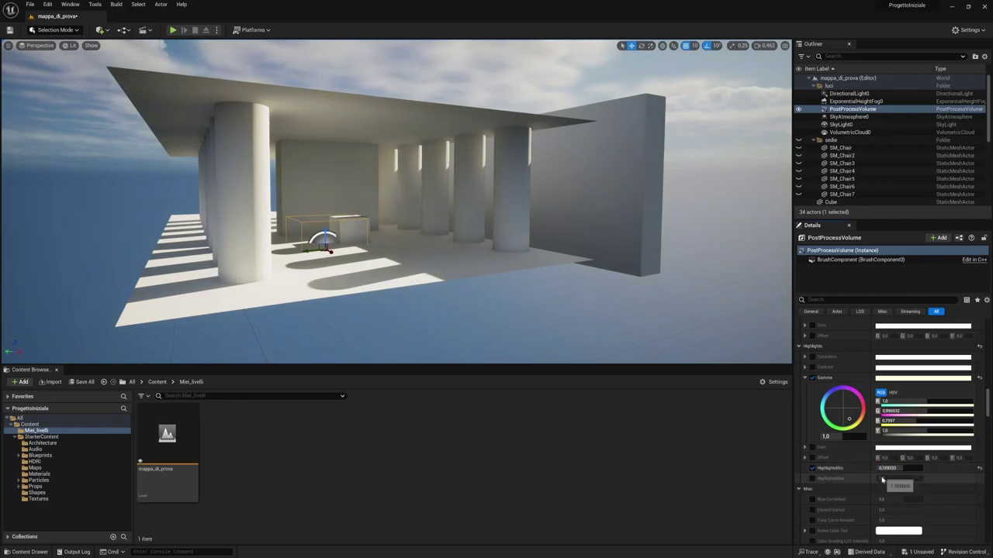
scroll(844, 487, "up", 2)
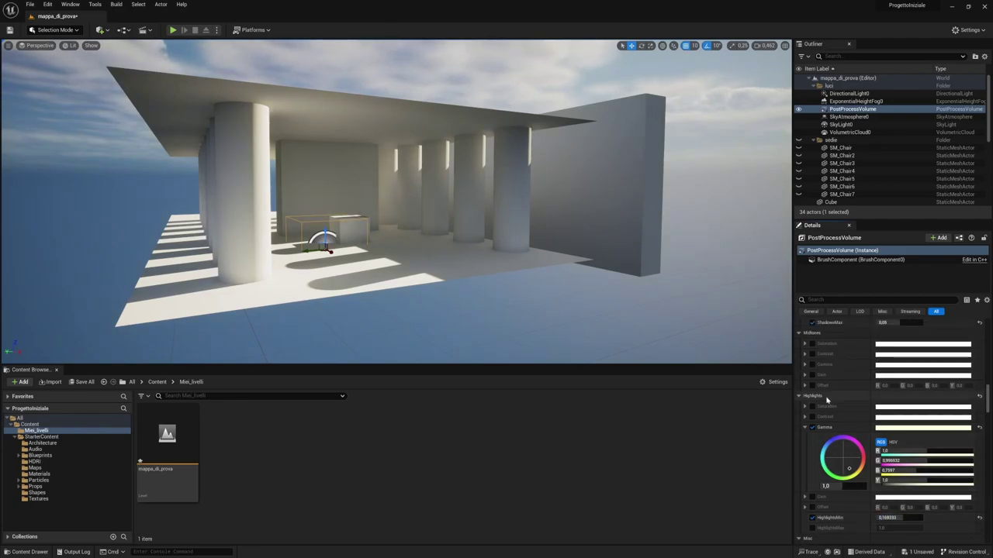
scroll(840, 465, "up", 2)
scroll(837, 450, "up", 1)
scroll(836, 448, "up", 2)
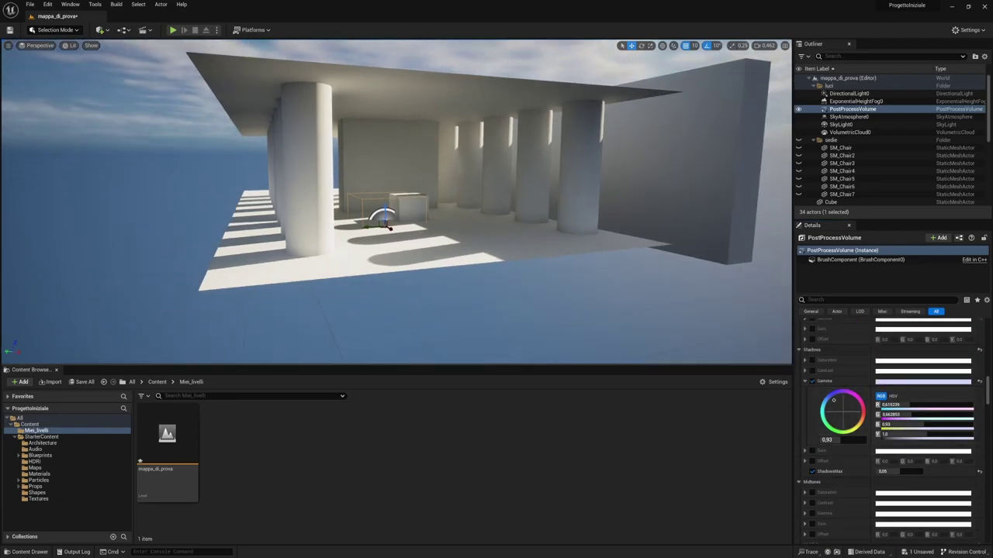
mouse_move(465, 232)
right_mouse_down()
mouse_move(496, 202)
mouse_move(524, 295)
mouse_move(435, 287)
mouse_move(512, 279)
mouse_move(457, 279)
right_mouse_up()
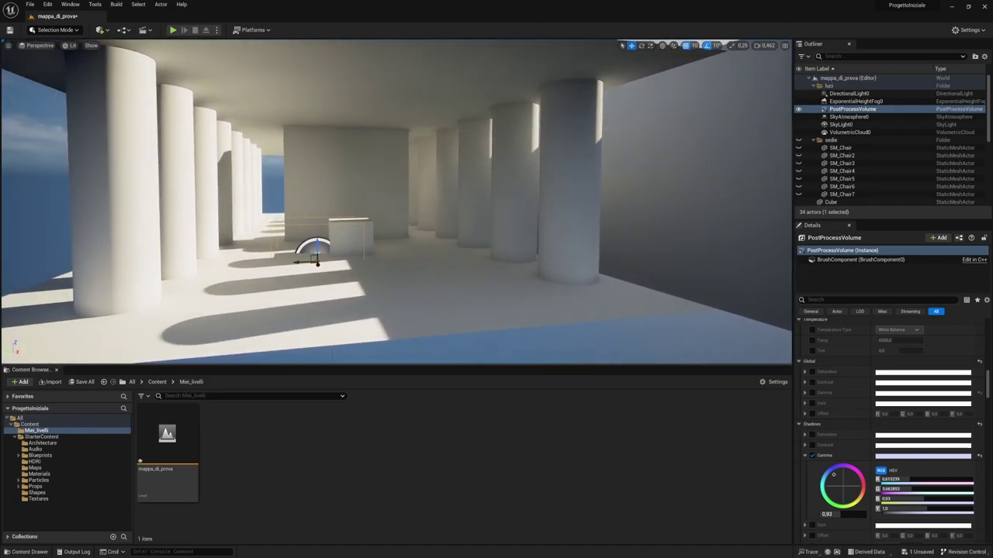